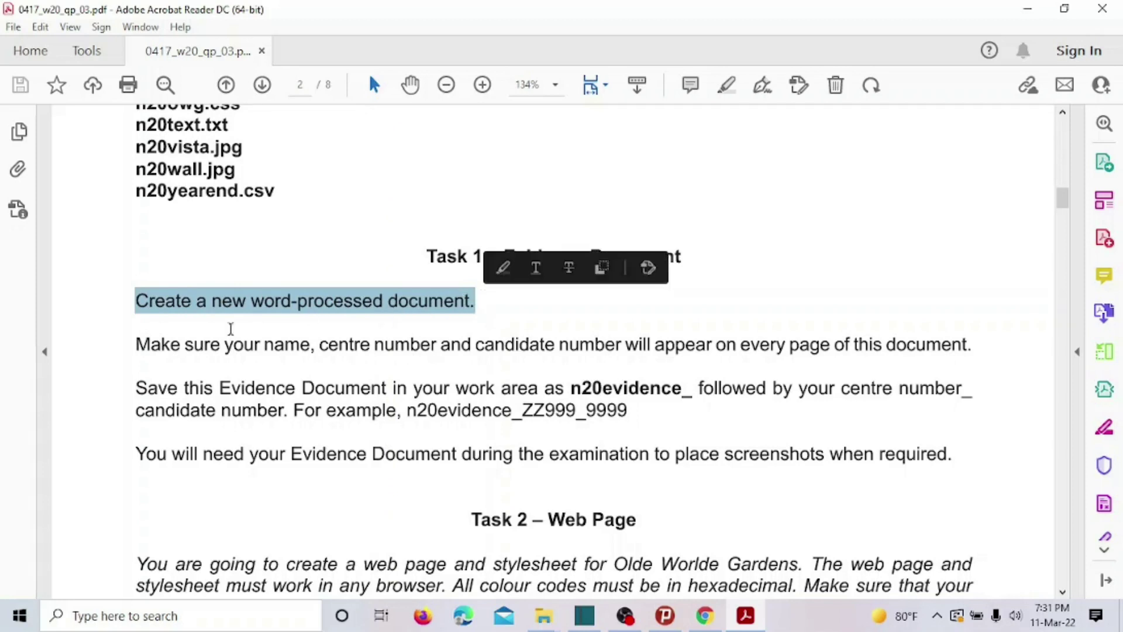
# Select the name and candidate-number requirement and the required and example evidence file names.
pyautogui.moveTo(185, 344); pyautogui.dragTo(719, 345)
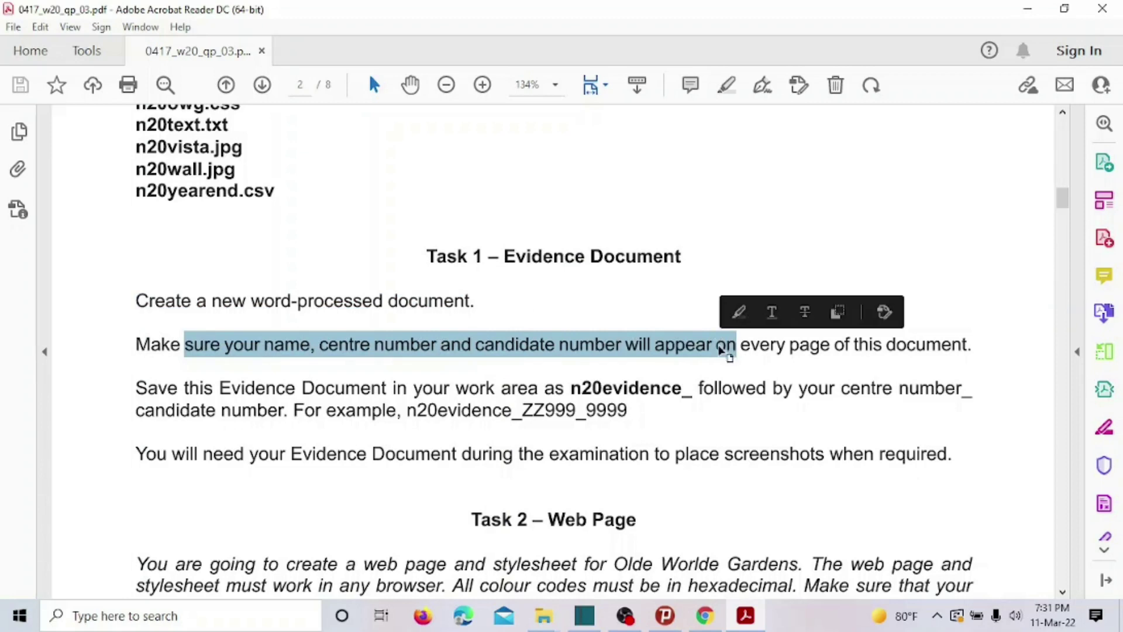
pyautogui.moveTo(581, 388); pyautogui.dragTo(666, 388)
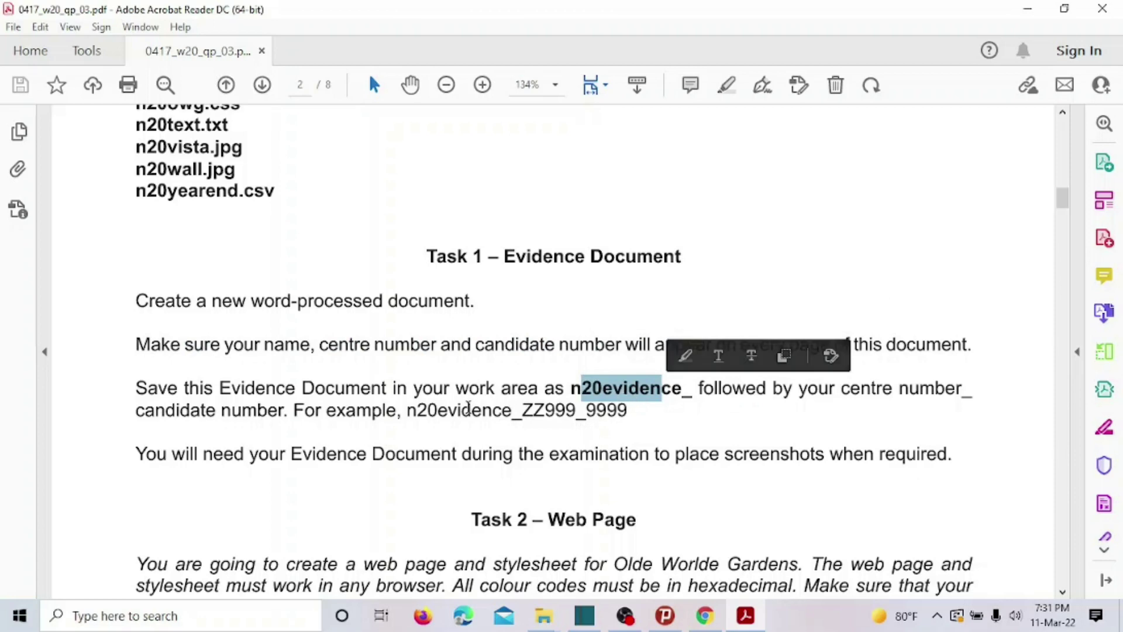
pyautogui.moveTo(417, 410); pyautogui.dragTo(617, 410)
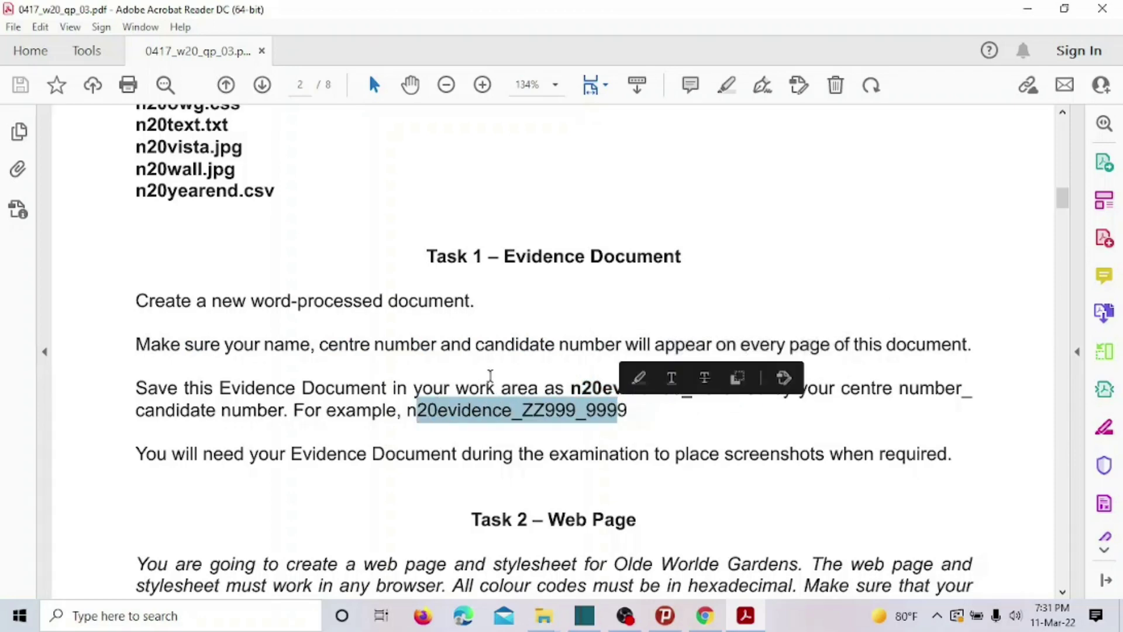
# Scroll to page 6 and select the Task 3 Data Analysis introduction paragraph.
pyautogui.scroll(-15, 492, 373)
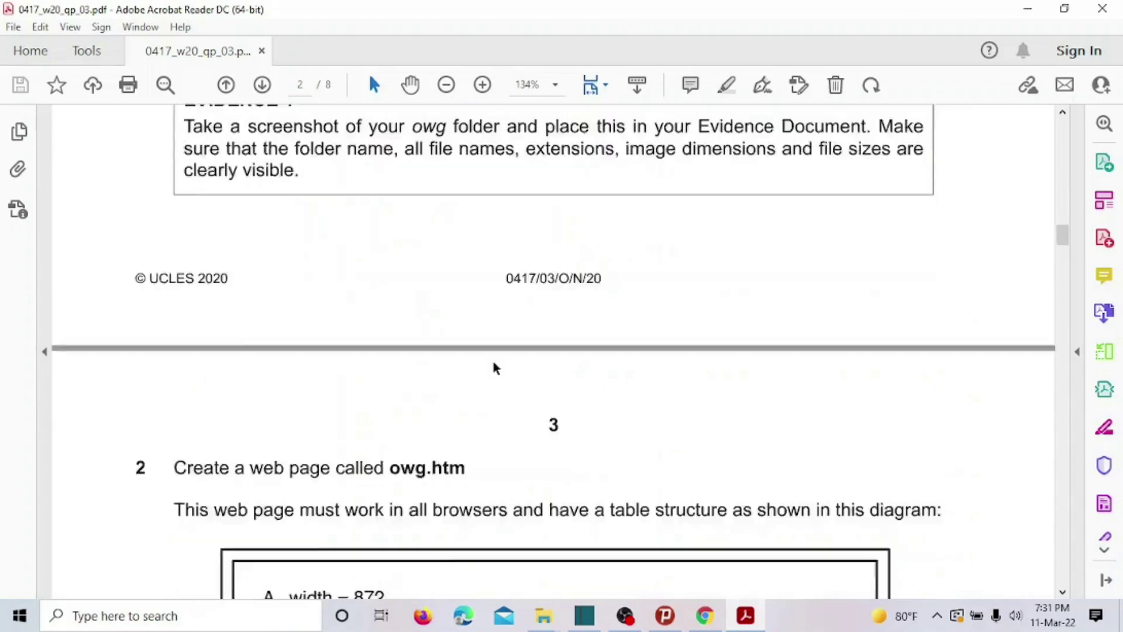
pyautogui.scroll(-15, 494, 369)
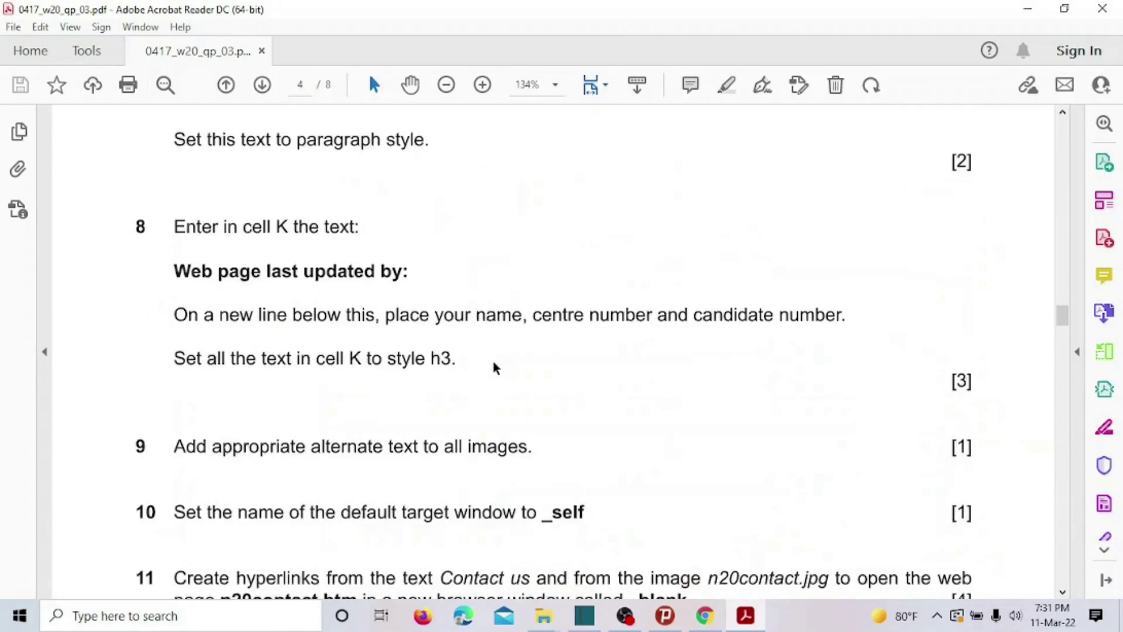
pyautogui.scroll(-15, 494, 361)
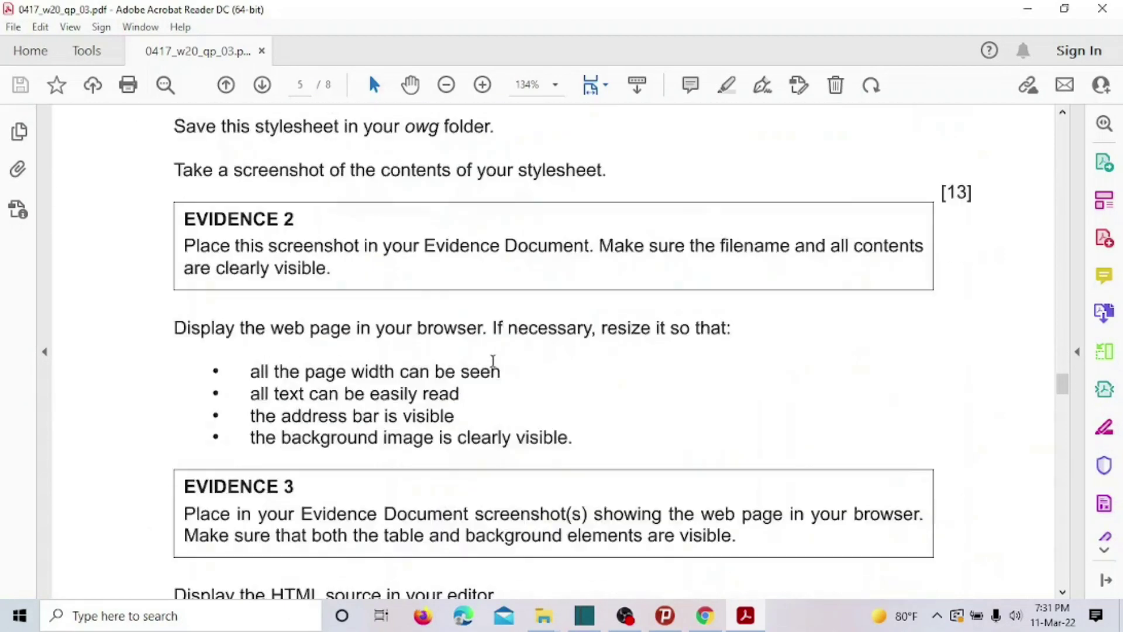
pyautogui.scroll(-3, 493, 359)
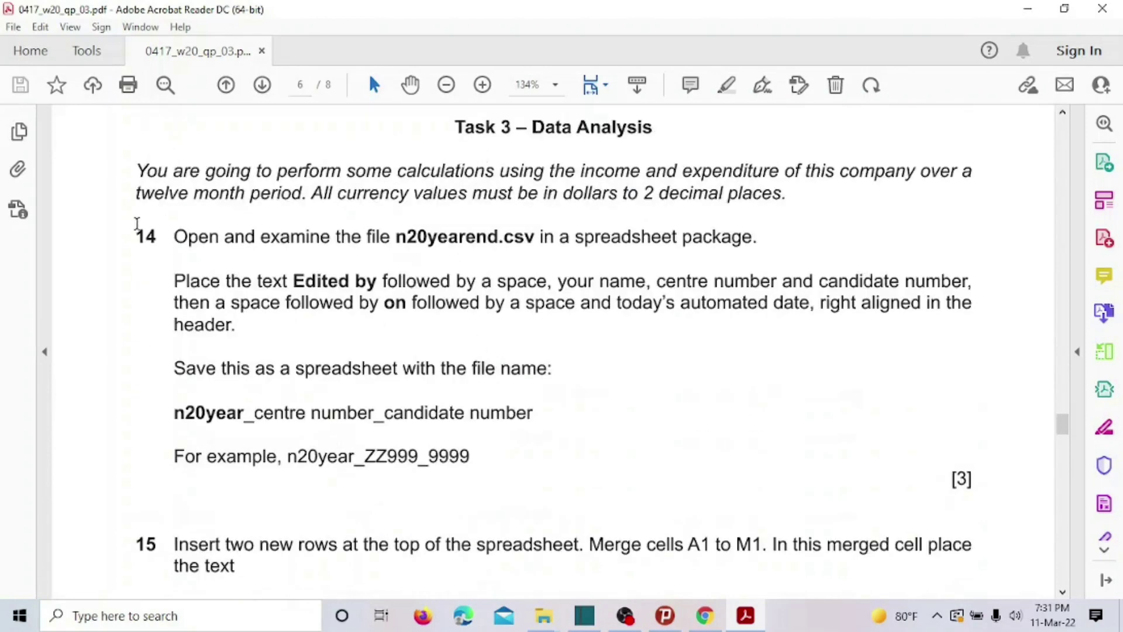
pyautogui.moveTo(137, 167); pyautogui.dragTo(648, 190)
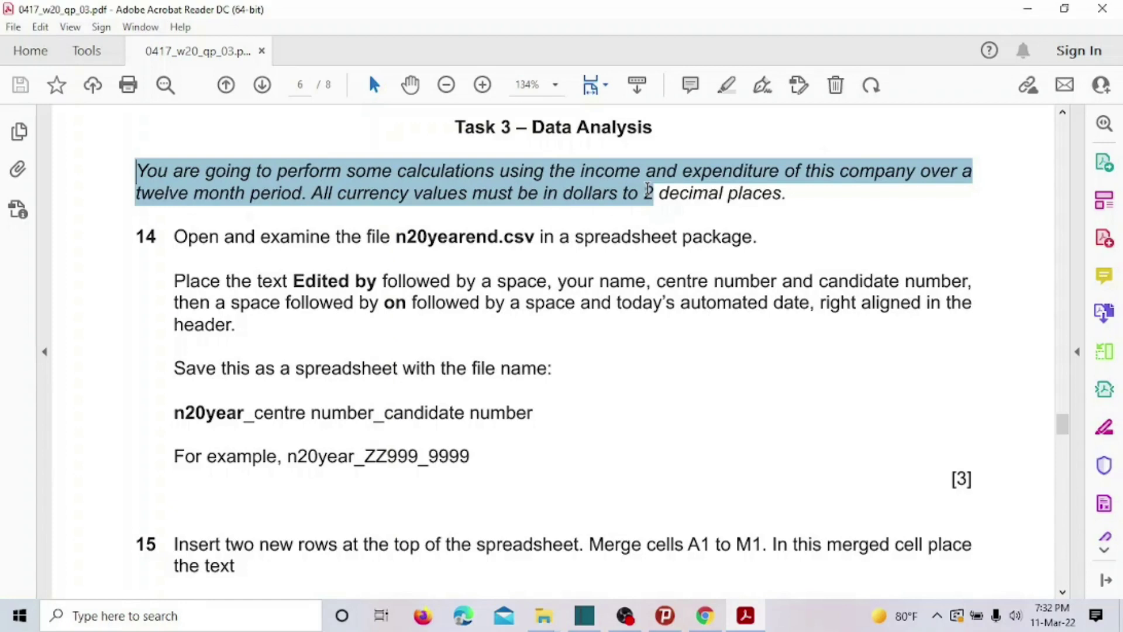
pyautogui.moveTo(640, 186); pyautogui.dragTo(742, 186)
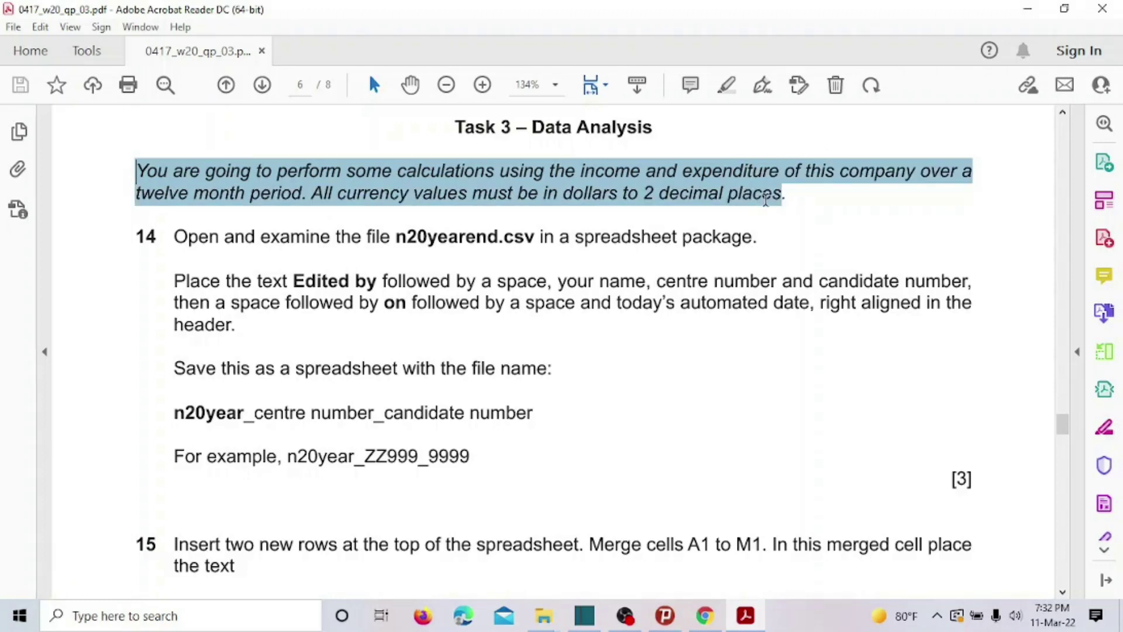
# Clear the selection and move on to question 14's n20yearend.csv instructions.
pyautogui.moveTo(766, 199); pyautogui.dragTo(766, 199)
pyautogui.scroll(1, 766, 199)
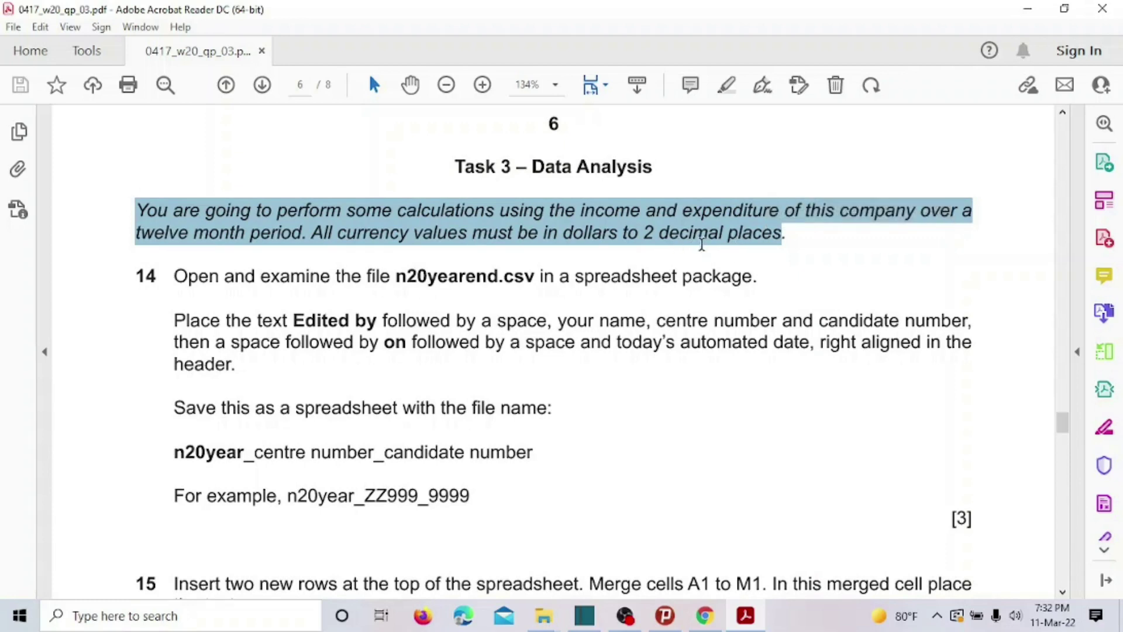
pyautogui.click(596, 252)
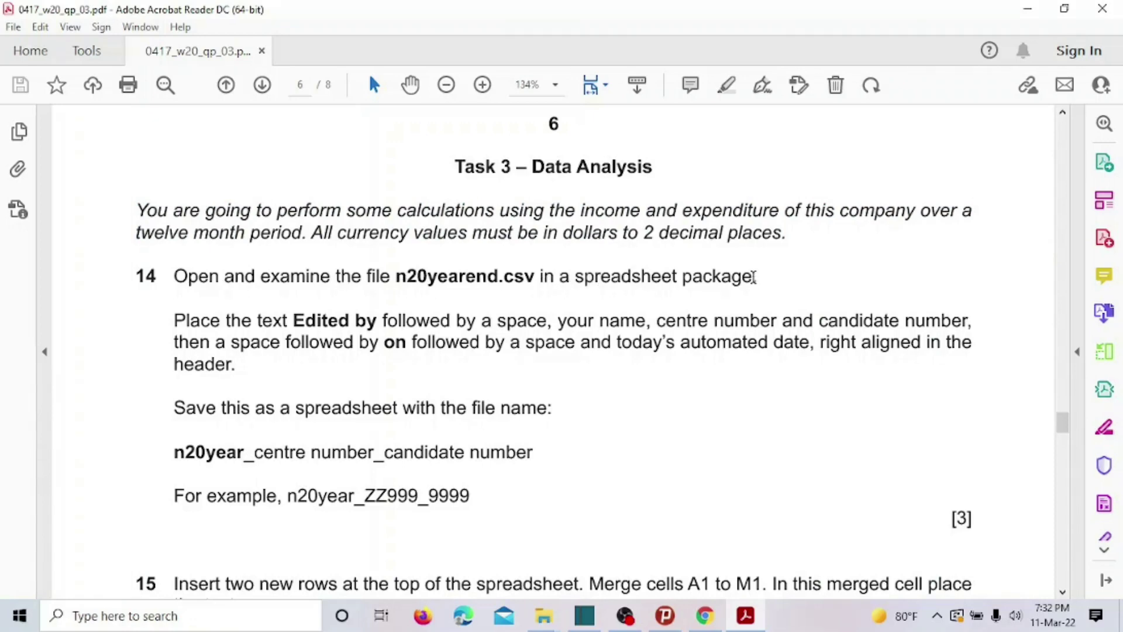
pyautogui.scroll(-2, 753, 281)
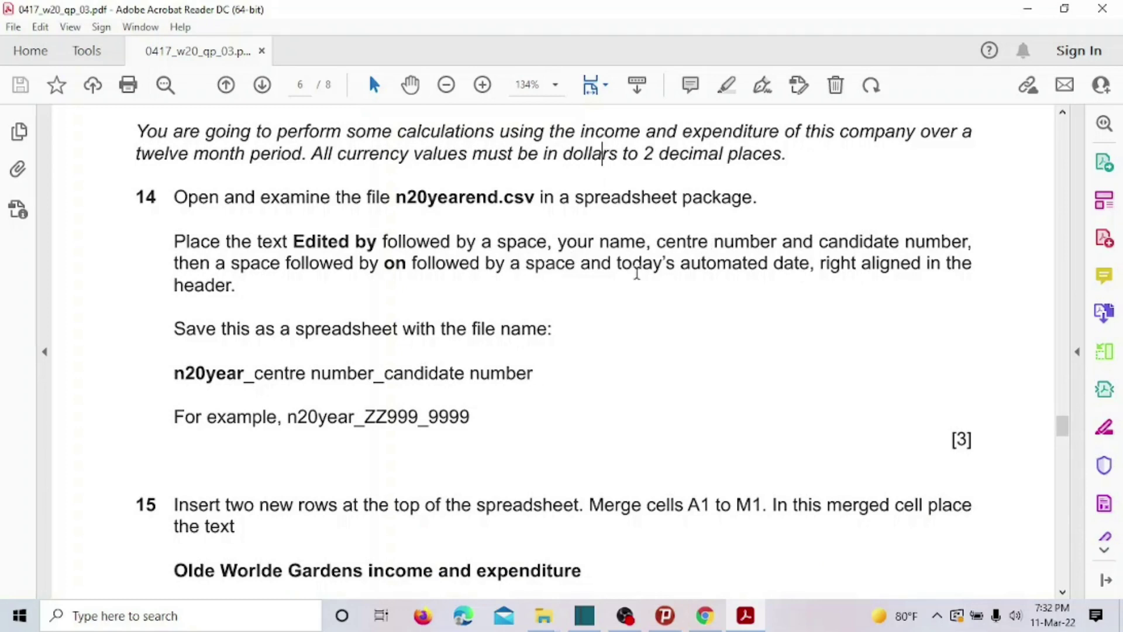
pyautogui.moveTo(167, 285); pyautogui.dragTo(232, 285)
pyautogui.click(467, 328)
pyautogui.moveTo(820, 266); pyautogui.dragTo(912, 266)
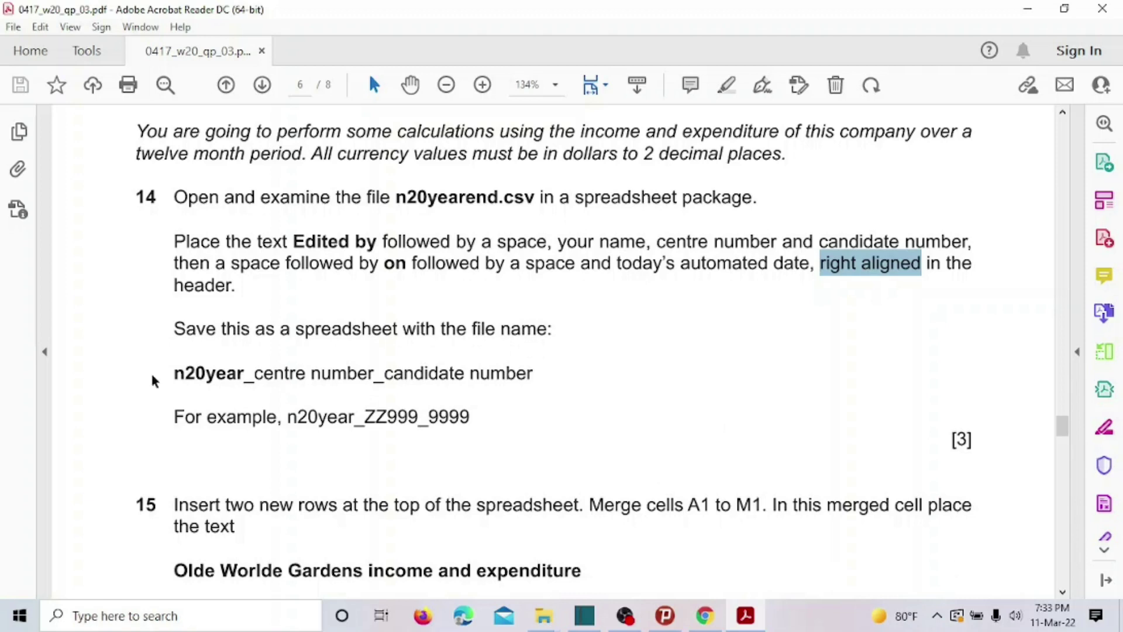
pyautogui.moveTo(172, 373); pyautogui.dragTo(538, 387)
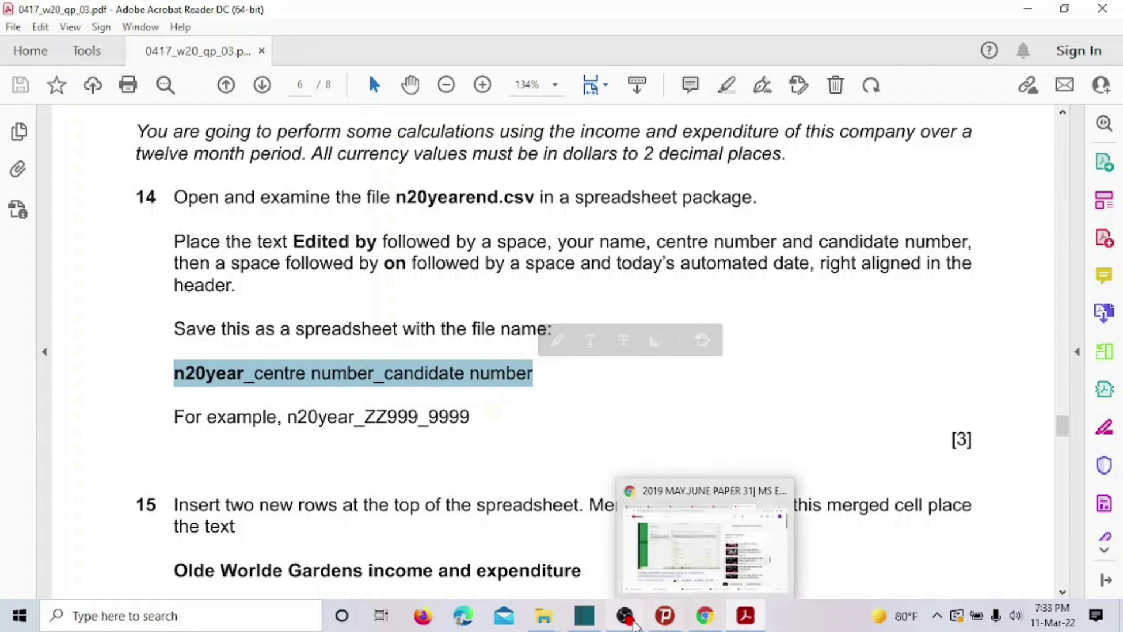
pyautogui.moveTo(544, 617)
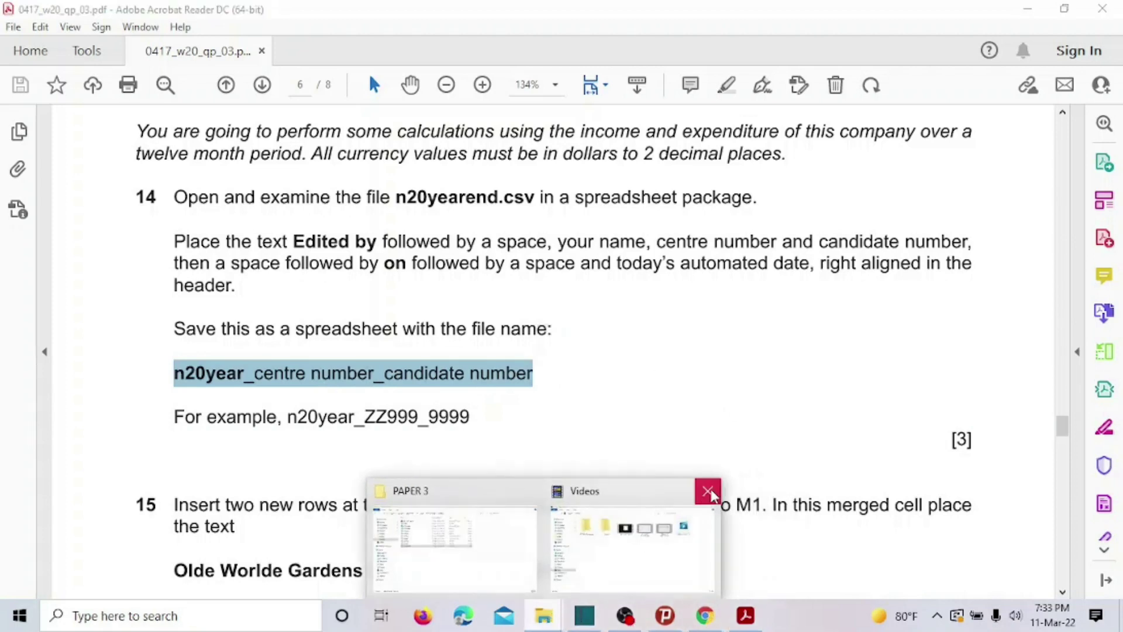
# Close the Videos window and open n20yearend from the PAPER 3 folder with Excel.
pyautogui.click(708, 492)
pyautogui.click(562, 527)
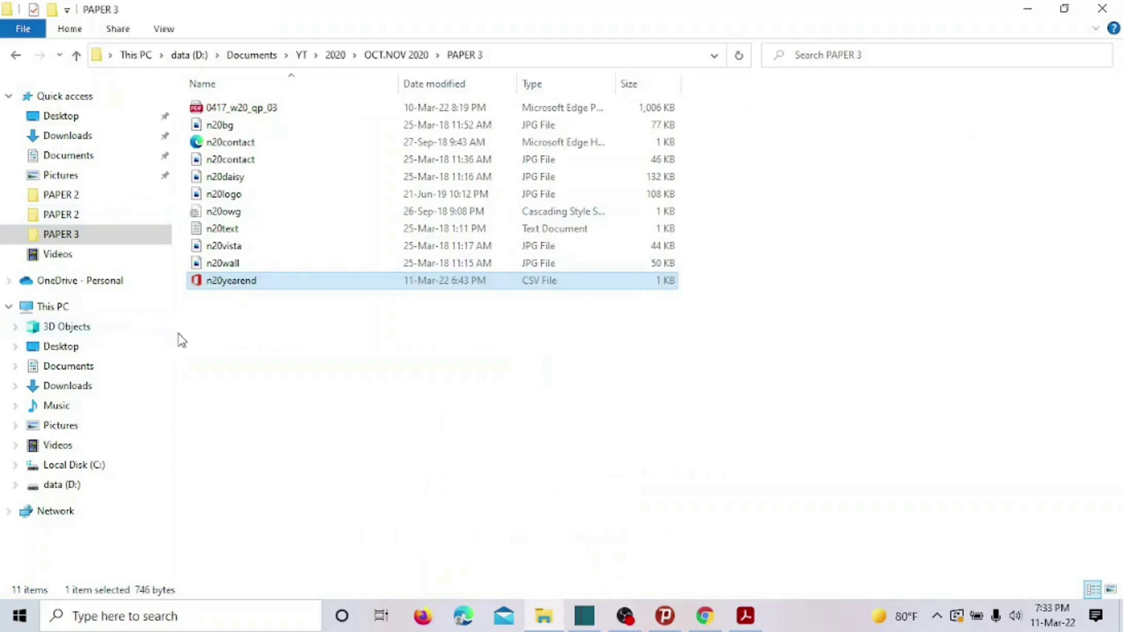
pyautogui.click(272, 282)
pyautogui.click(340, 319)
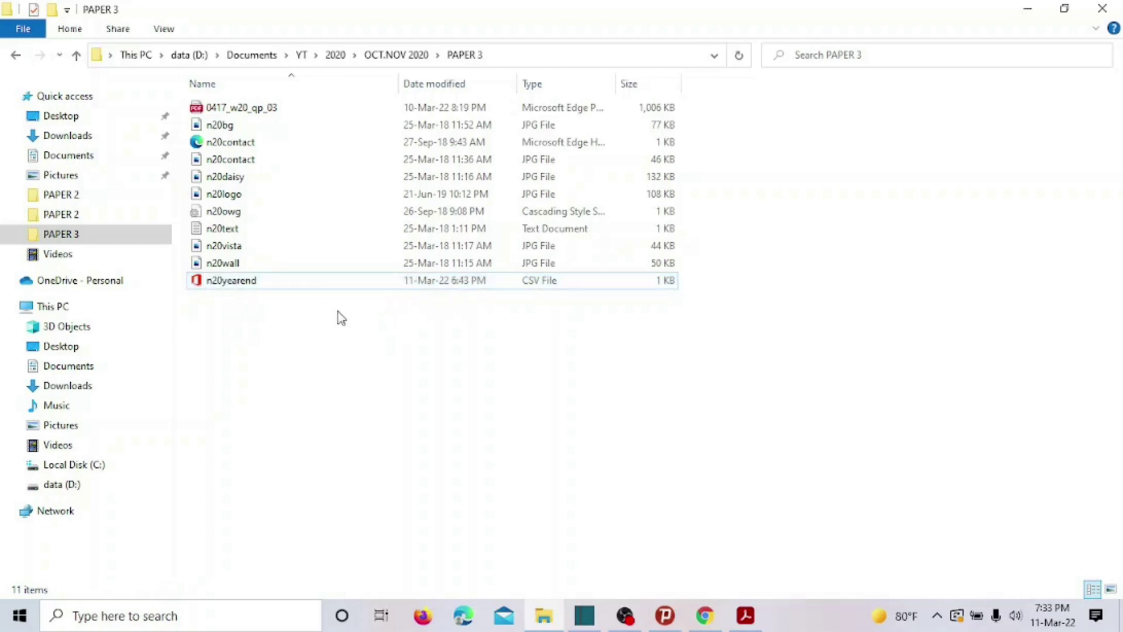
pyautogui.click(323, 286)
pyautogui.rightClick(326, 291)
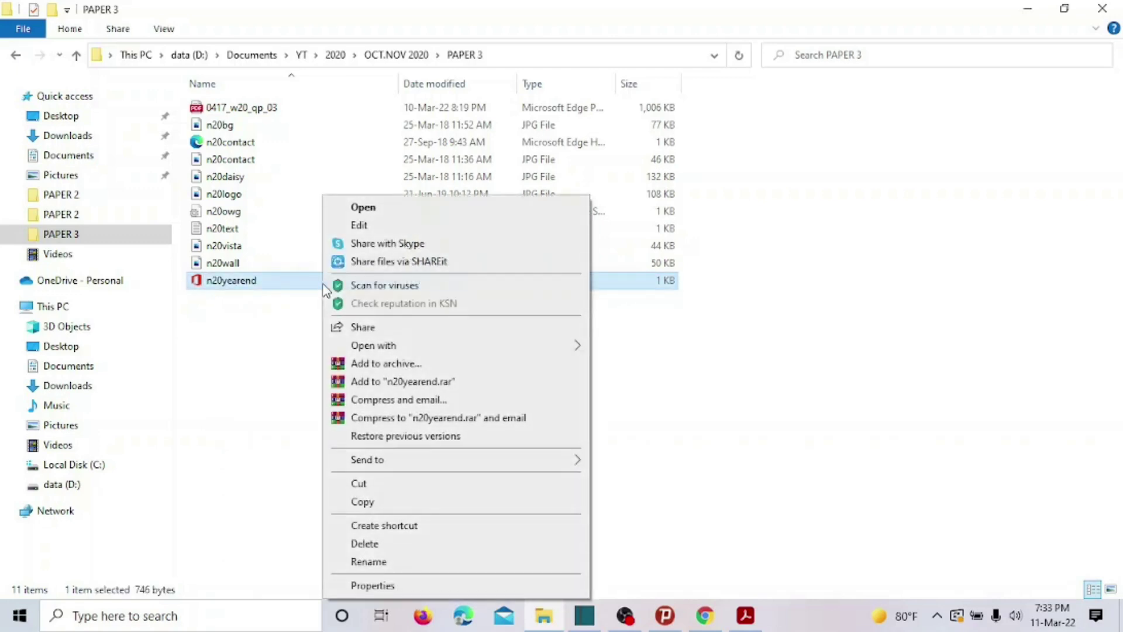
pyautogui.moveTo(386, 346)
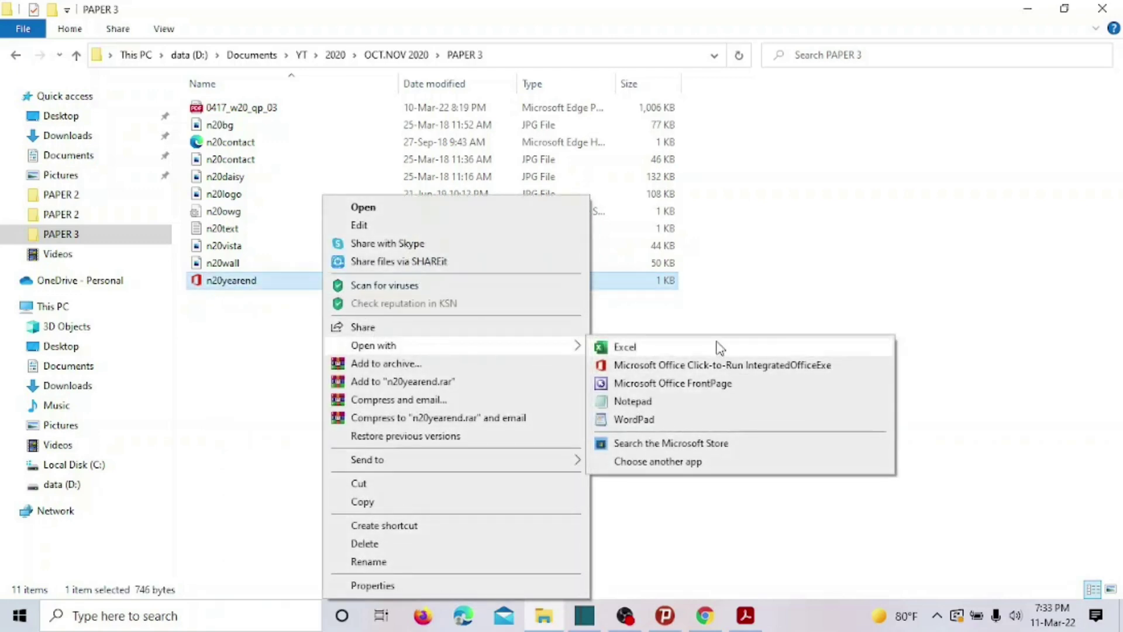
pyautogui.click(722, 346)
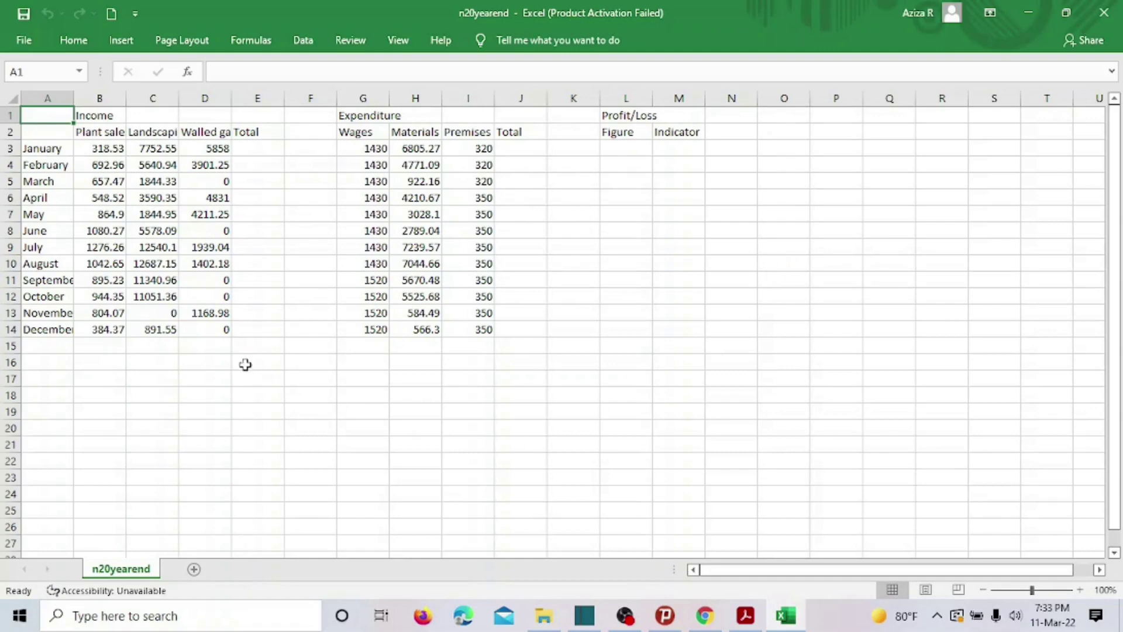
# Zoom the sheet to 160% and dismiss the Office activation notice.
pyautogui.click(1080, 590)
pyautogui.click(1080, 590)
pyautogui.click(1080, 590)
pyautogui.click(1080, 590)
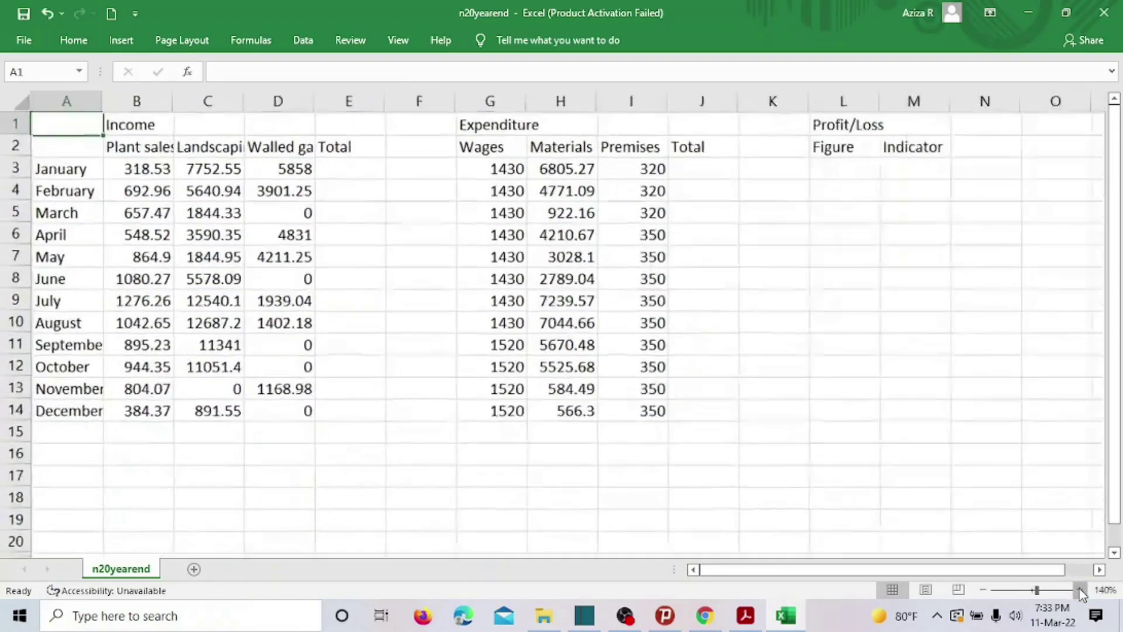
pyautogui.click(1081, 590)
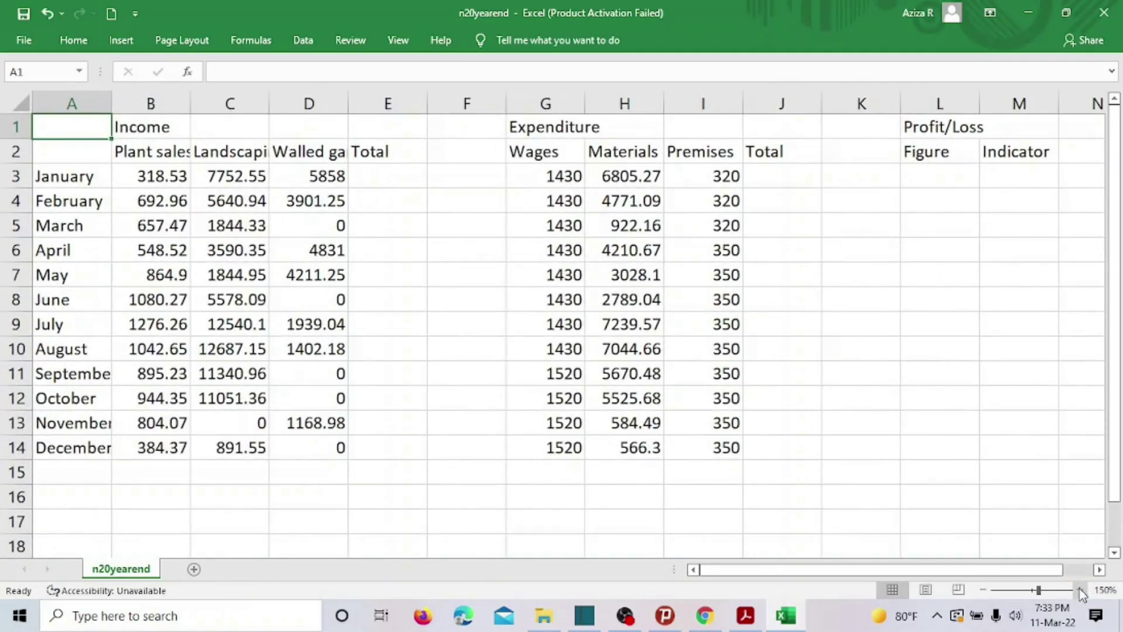
pyautogui.click(1080, 590)
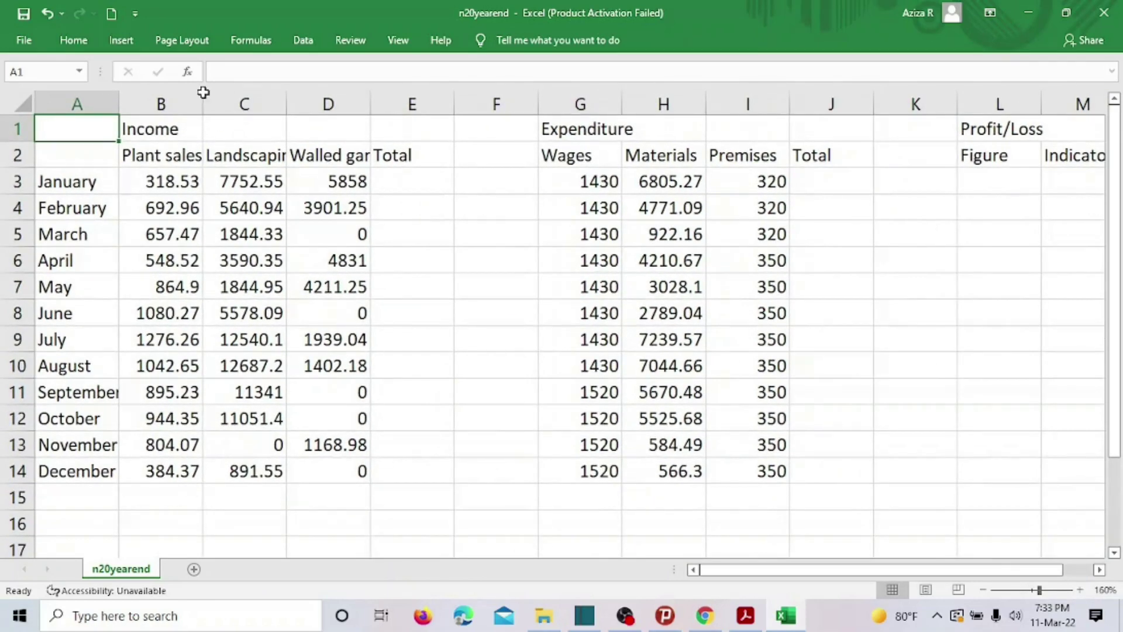
pyautogui.click(721, 465)
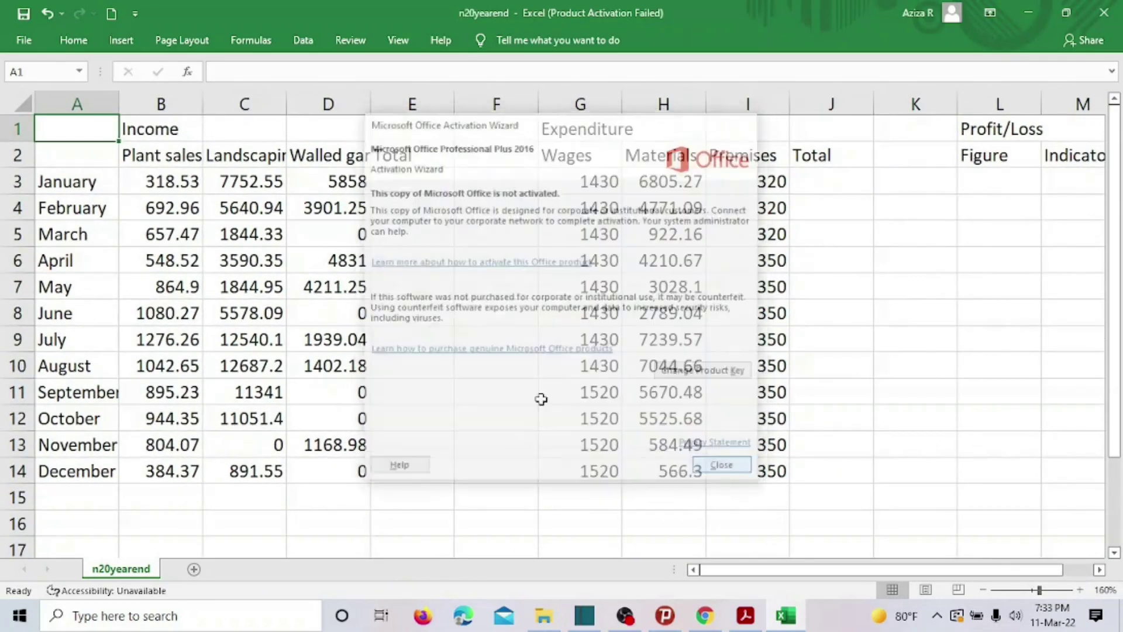
# Widen columns B and C so Plant sales and Landscaping values fit.
pyautogui.moveTo(201, 100); pyautogui.dragTo(224, 102)
pyautogui.moveTo(311, 103); pyautogui.dragTo(335, 105)
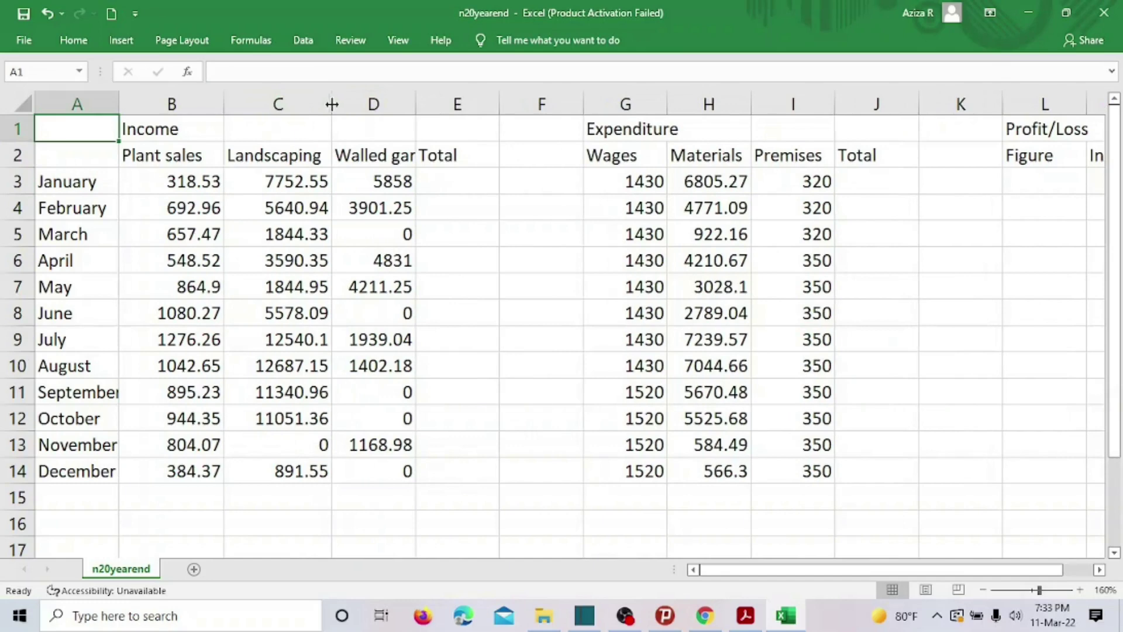
pyautogui.click(405, 44)
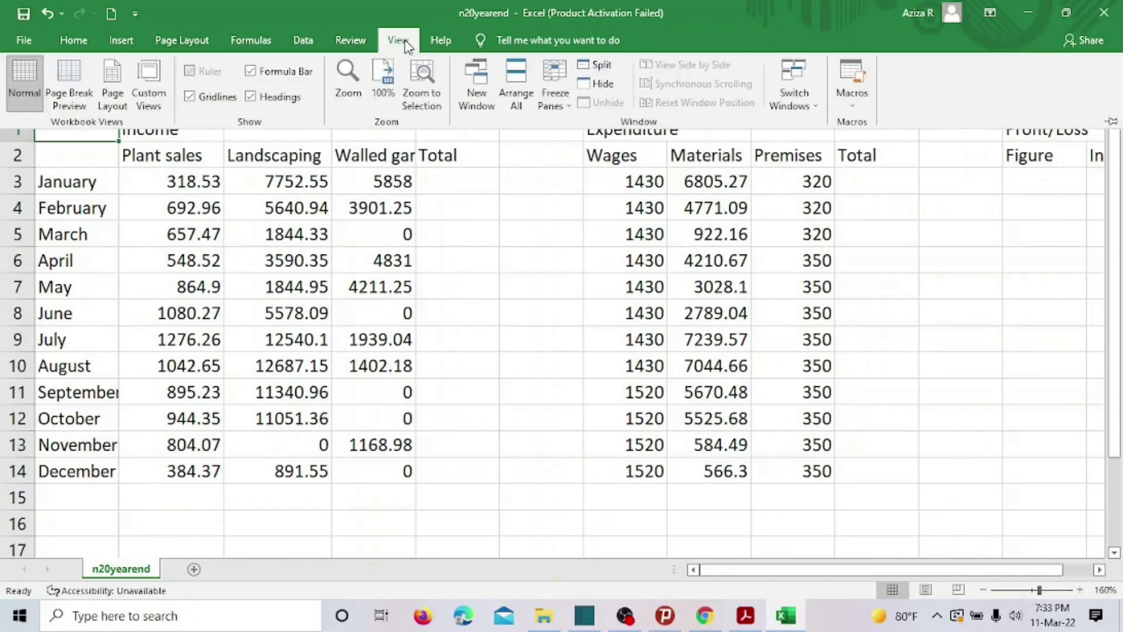
# In Page Layout view, type 'Edited by', the candidate's name, centre and candidate numbers, 'on' in the right header.
pyautogui.click(113, 88)
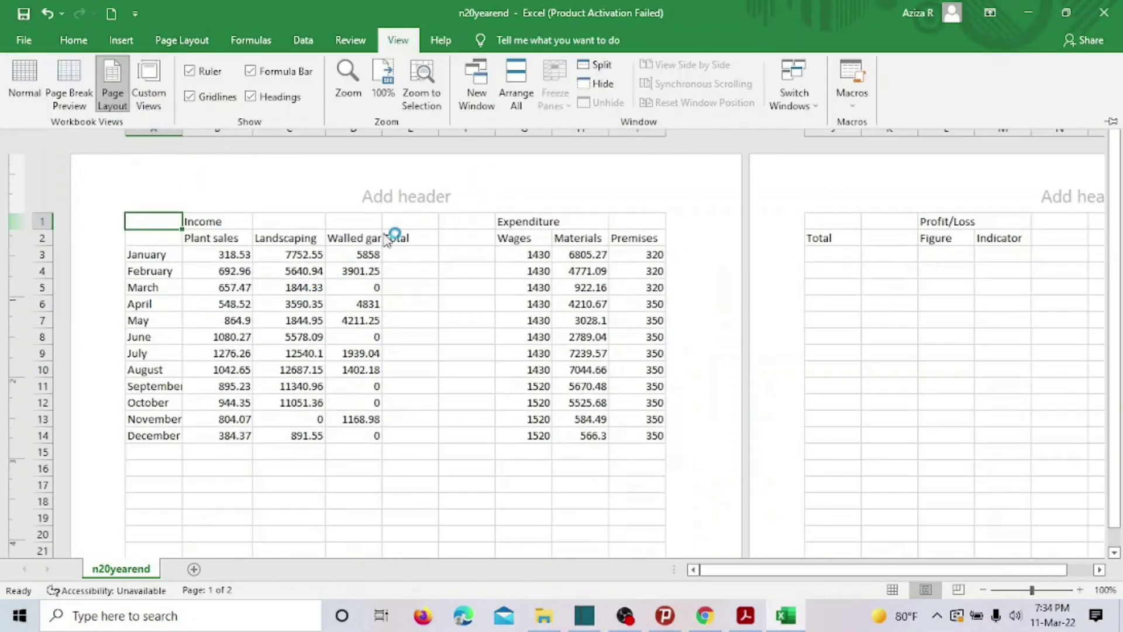
pyautogui.click(598, 197)
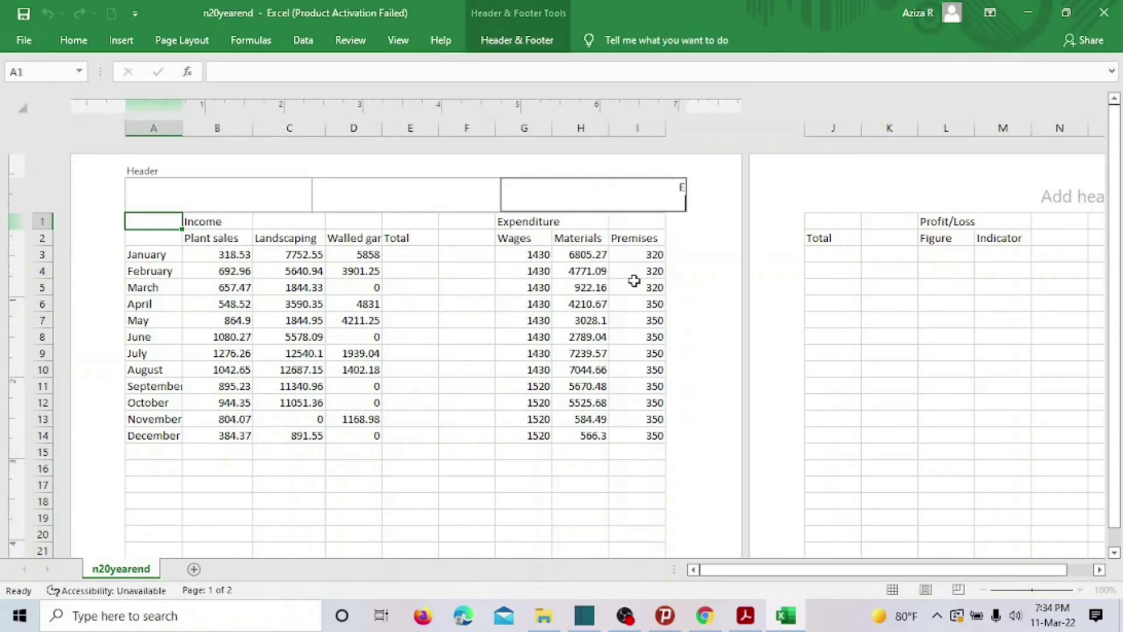
pyautogui.press('BackSpace')
pyautogui.press('BackSpace')
pyautogui.press('BackSpace')
pyautogui.press('BackSpace')
pyautogui.press('BackSpace')
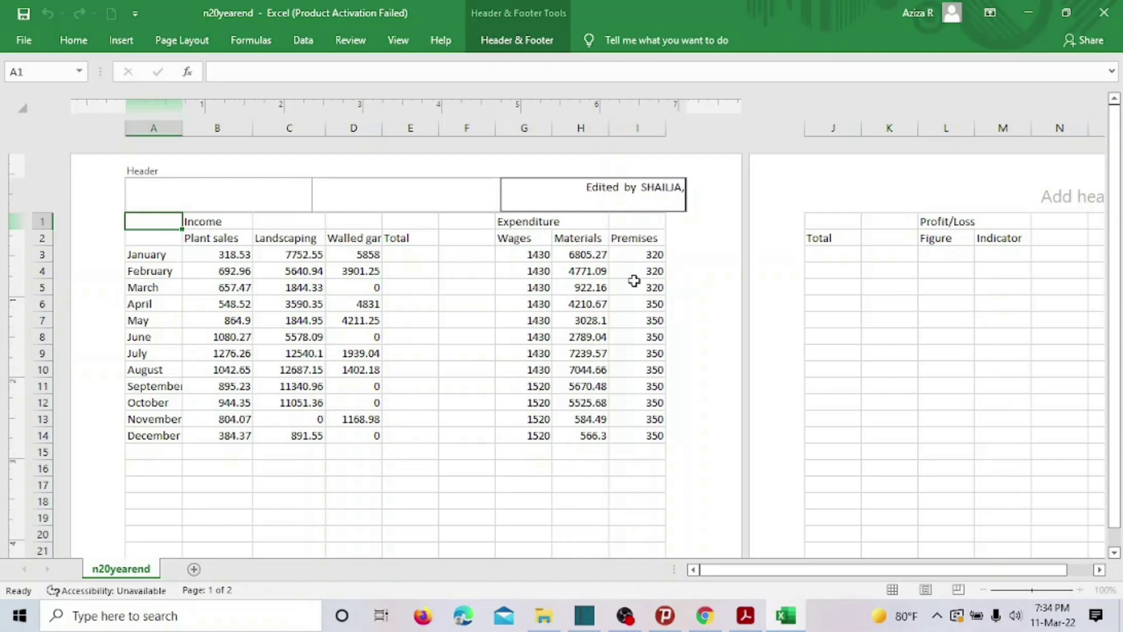
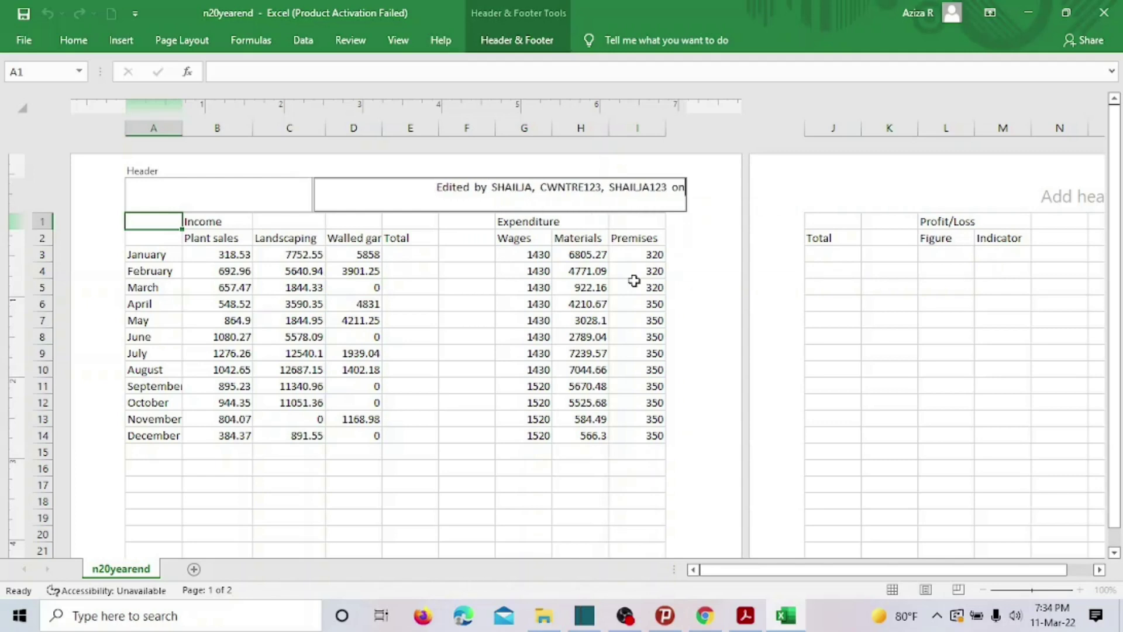
# Insert the Current Date field after 'on' and leave the header.
pyautogui.click(519, 47)
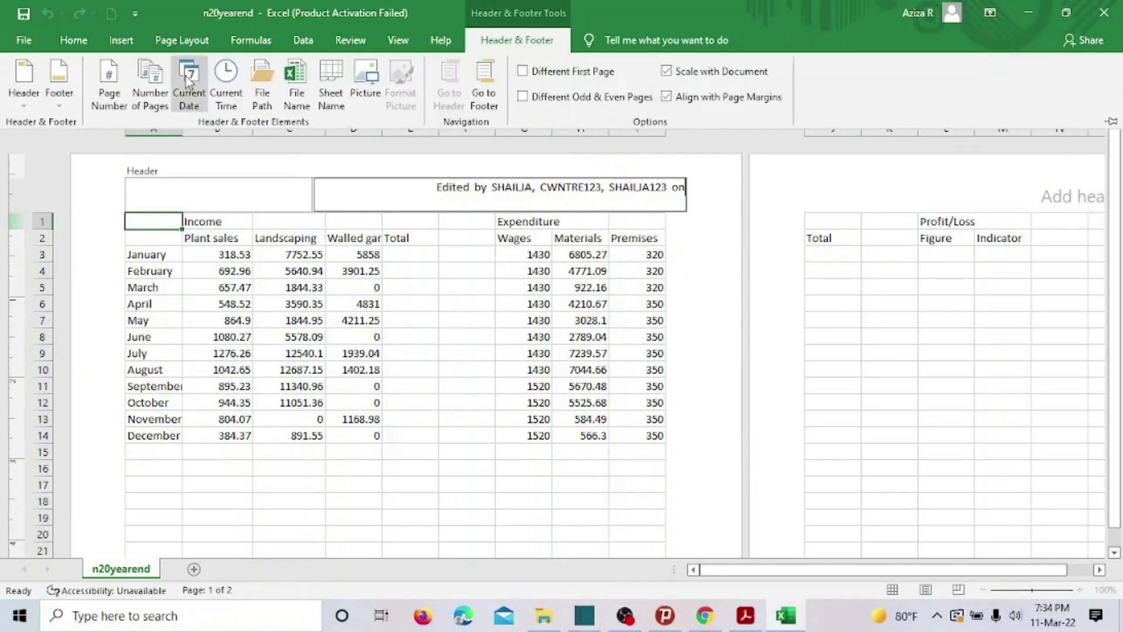
pyautogui.click(187, 82)
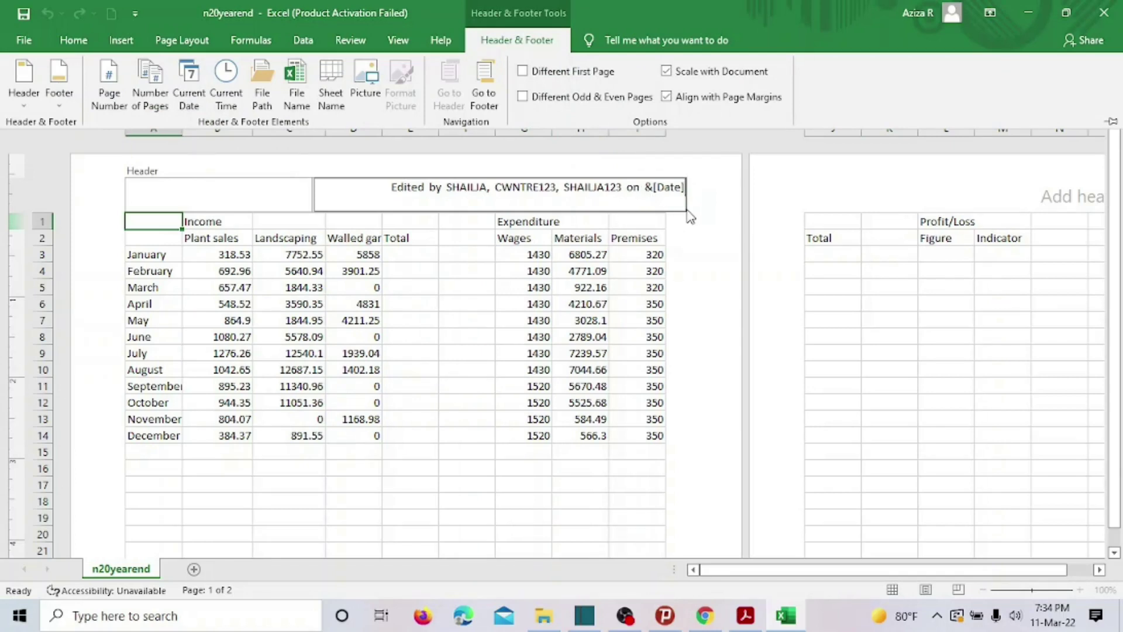
pyautogui.click(500, 283)
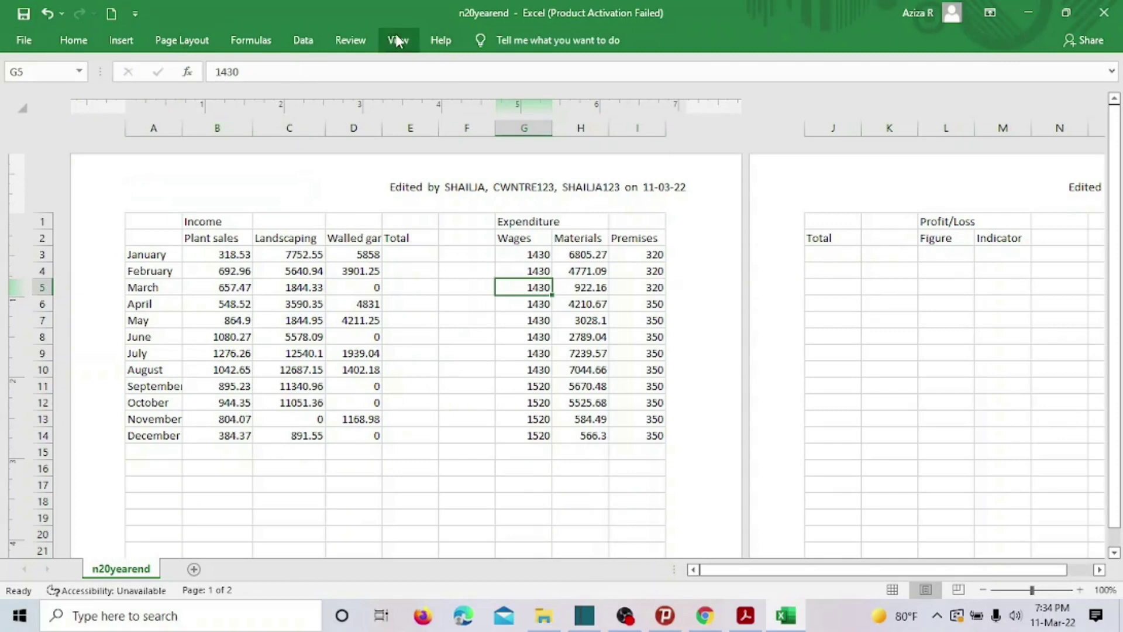
# Save n20yearend into PAPER 3 with Save as type Excel Workbook, not CSV.
pyautogui.click(28, 13)
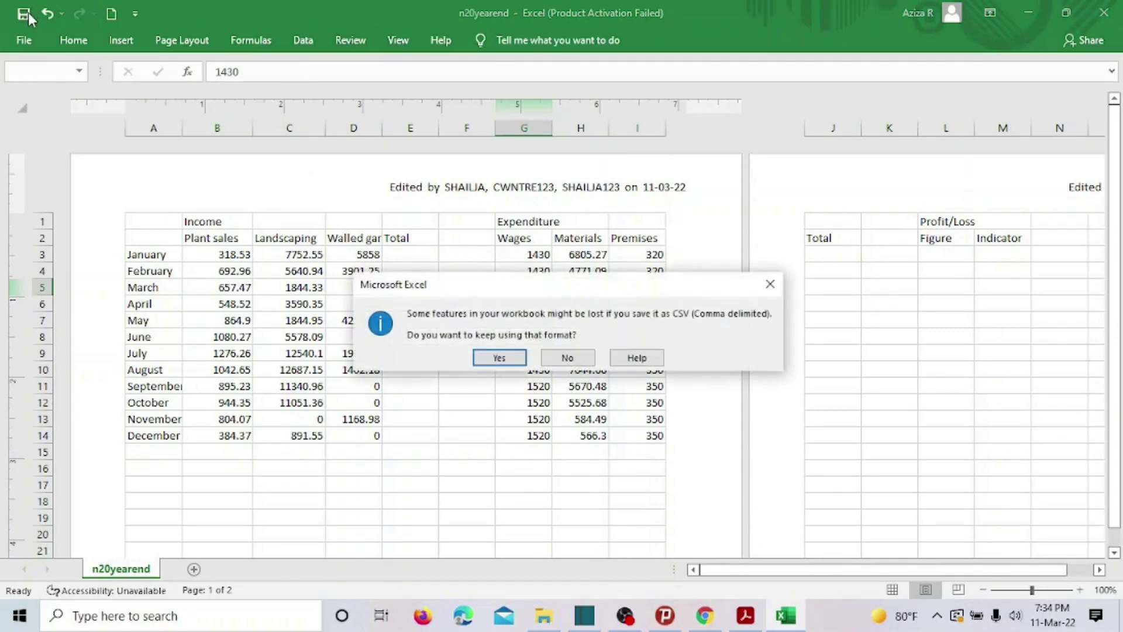
pyautogui.click(770, 284)
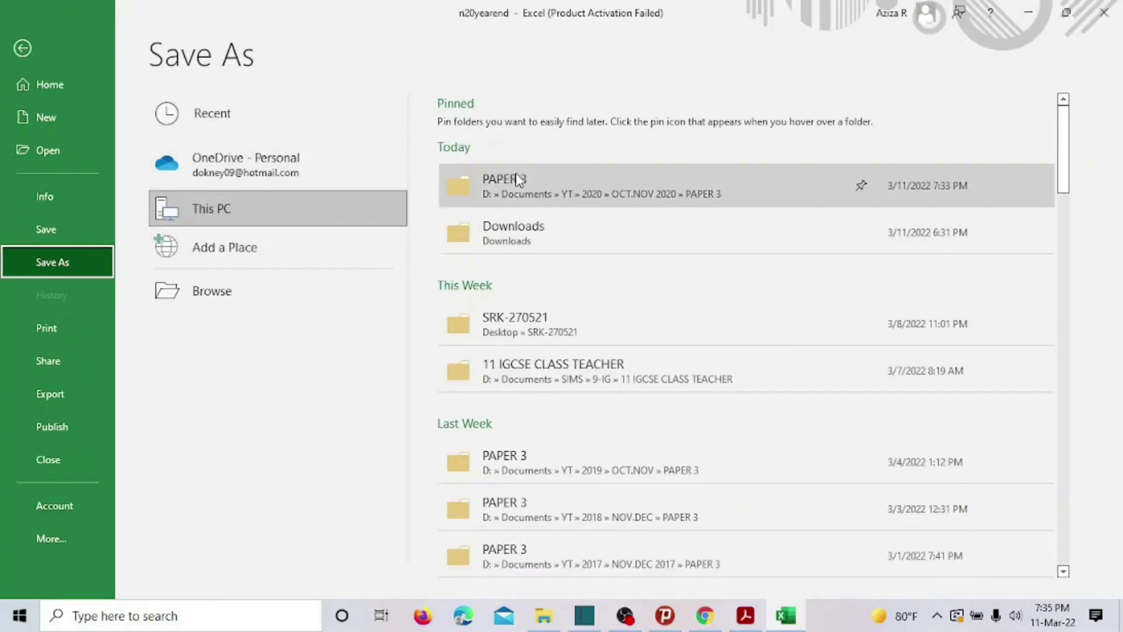
pyautogui.click(515, 175)
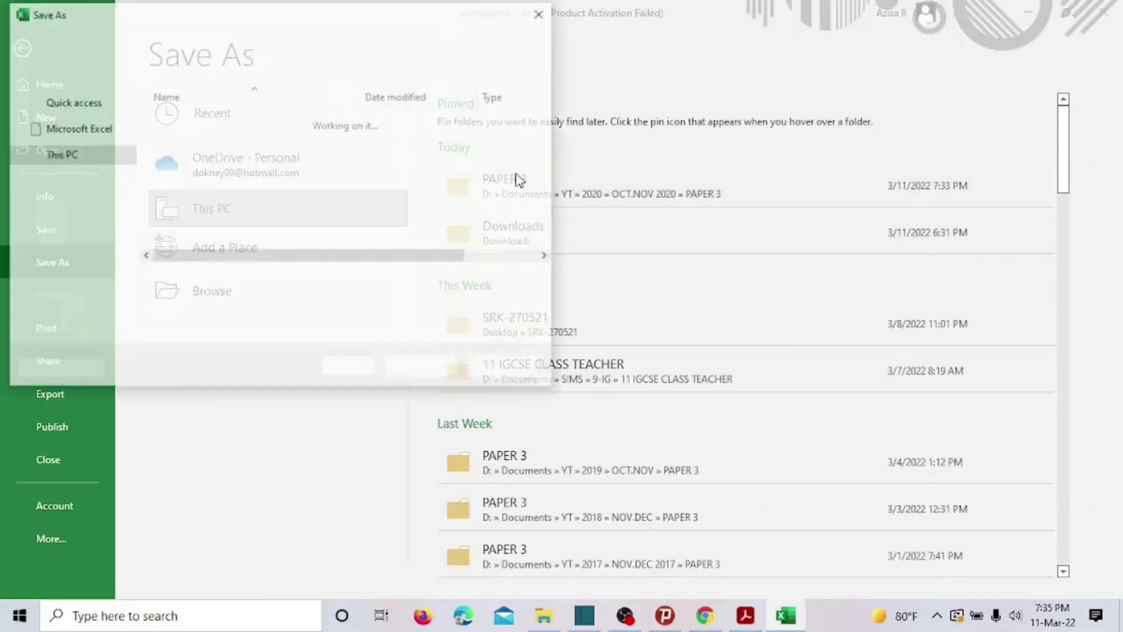
pyautogui.click(226, 303)
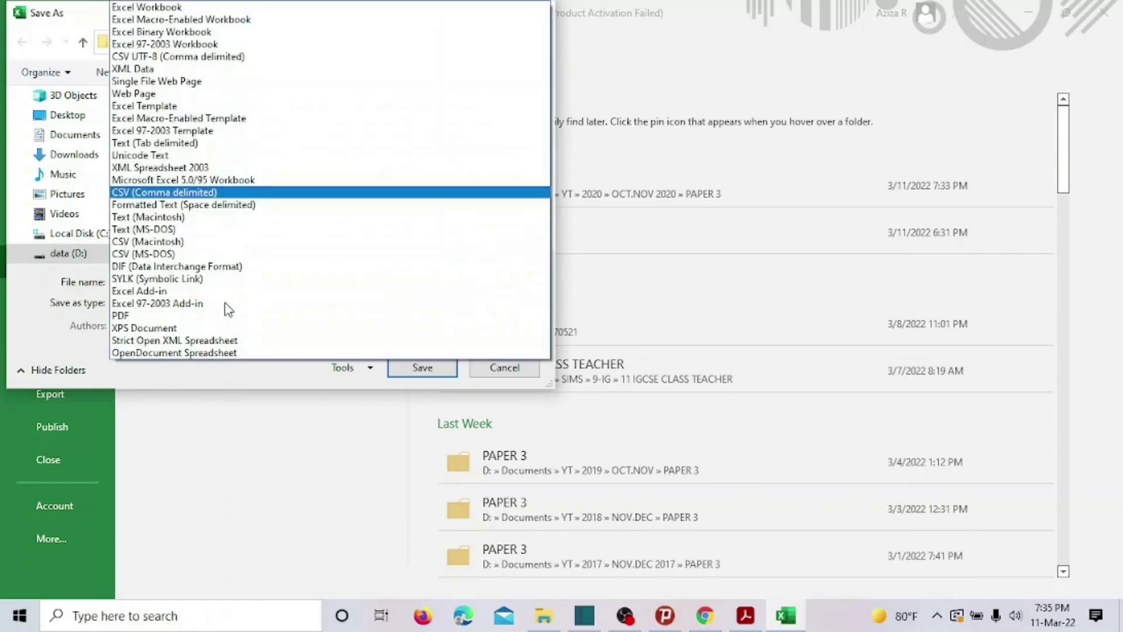
pyautogui.click(221, 9)
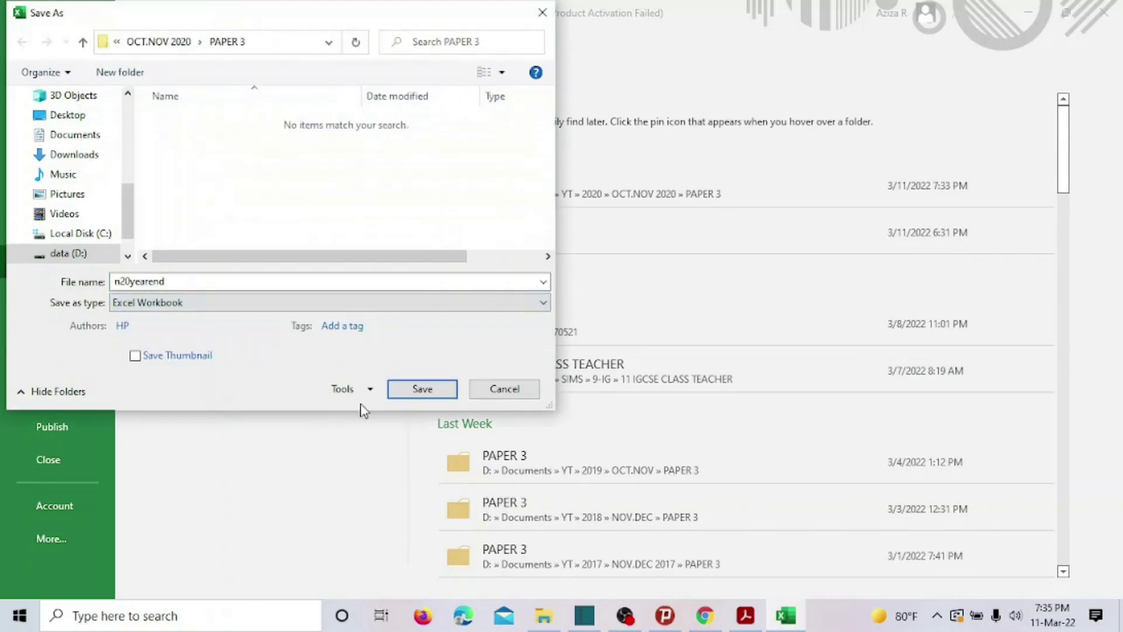
pyautogui.click(410, 371)
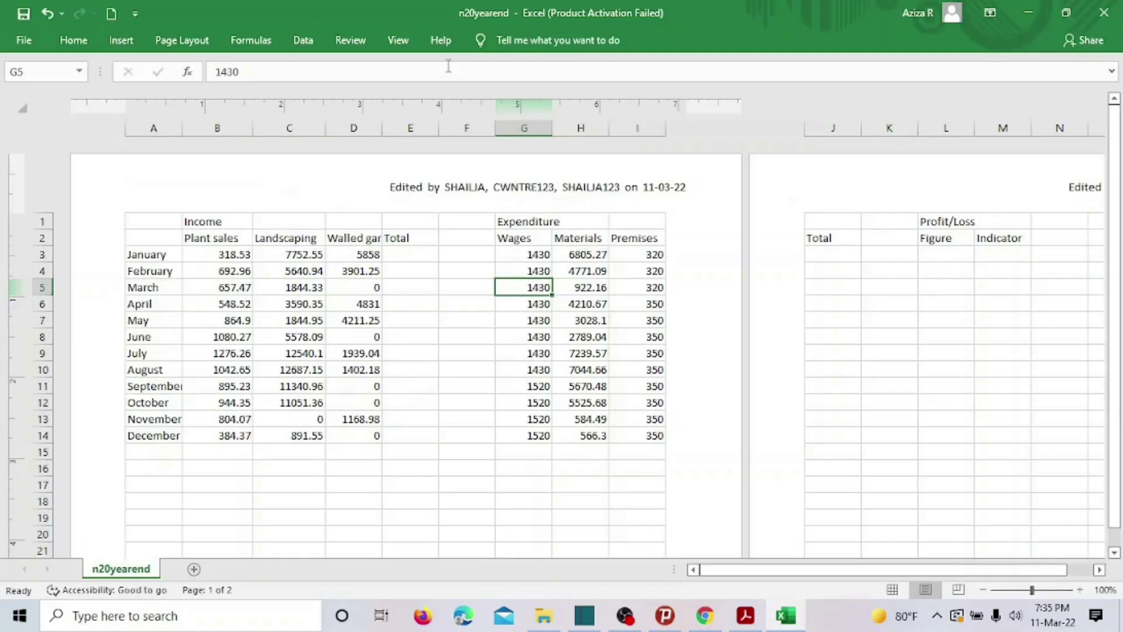
pyautogui.click(397, 40)
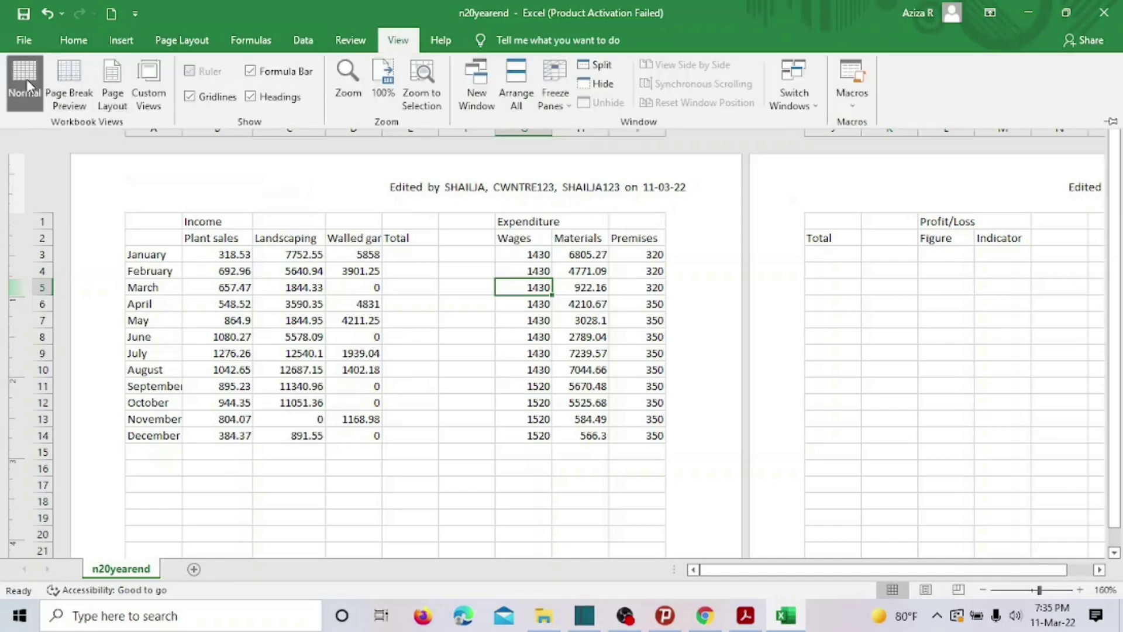
# Return to Normal view, check the data, and compare it with question 14 in Acrobat.
pyautogui.click(28, 87)
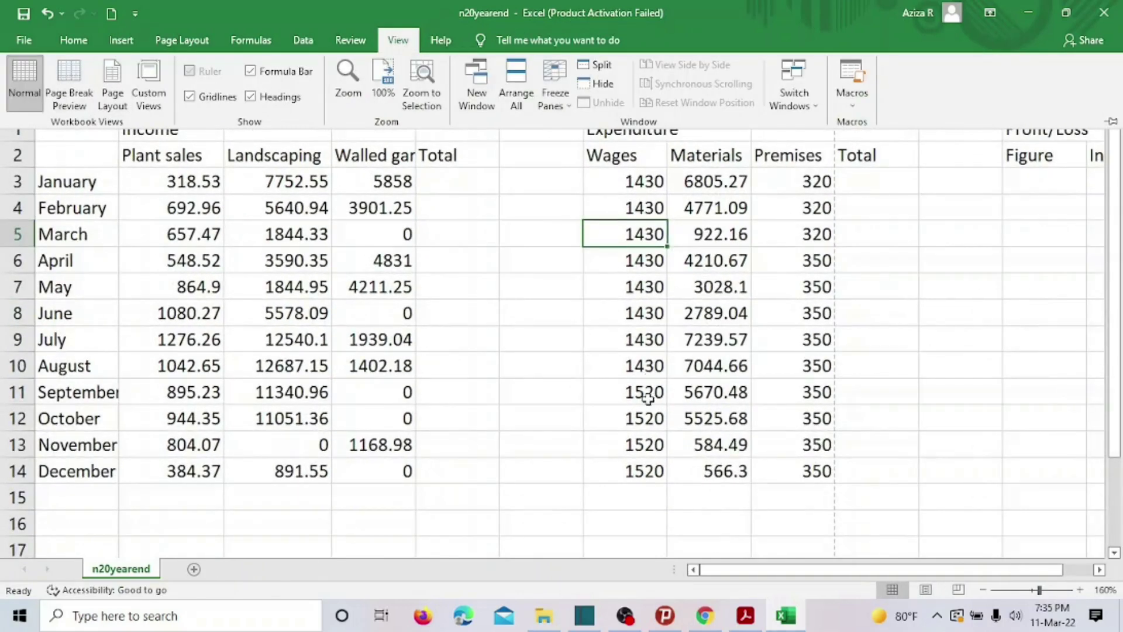
pyautogui.scroll(-3, 873, 268)
pyautogui.scroll(3, 875, 266)
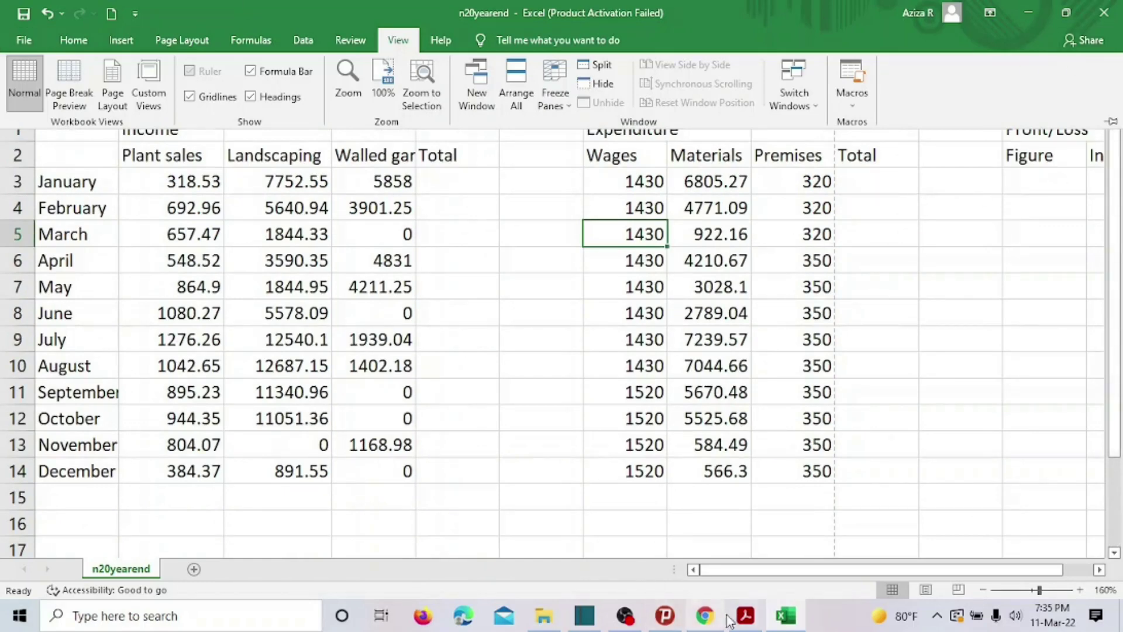
pyautogui.click(747, 617)
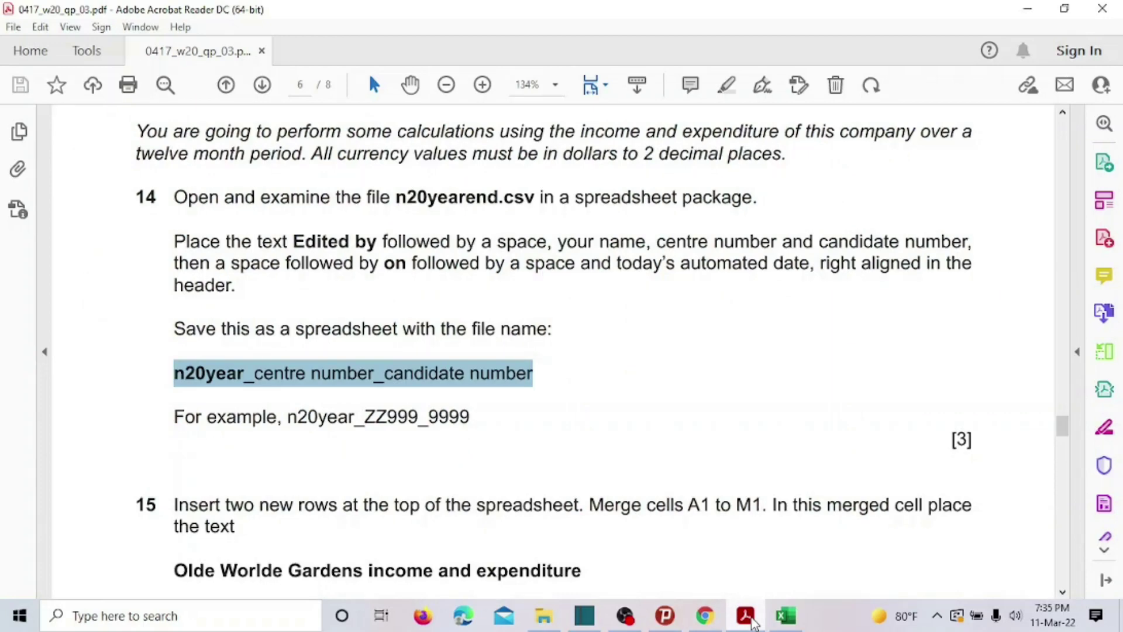
pyautogui.click(786, 615)
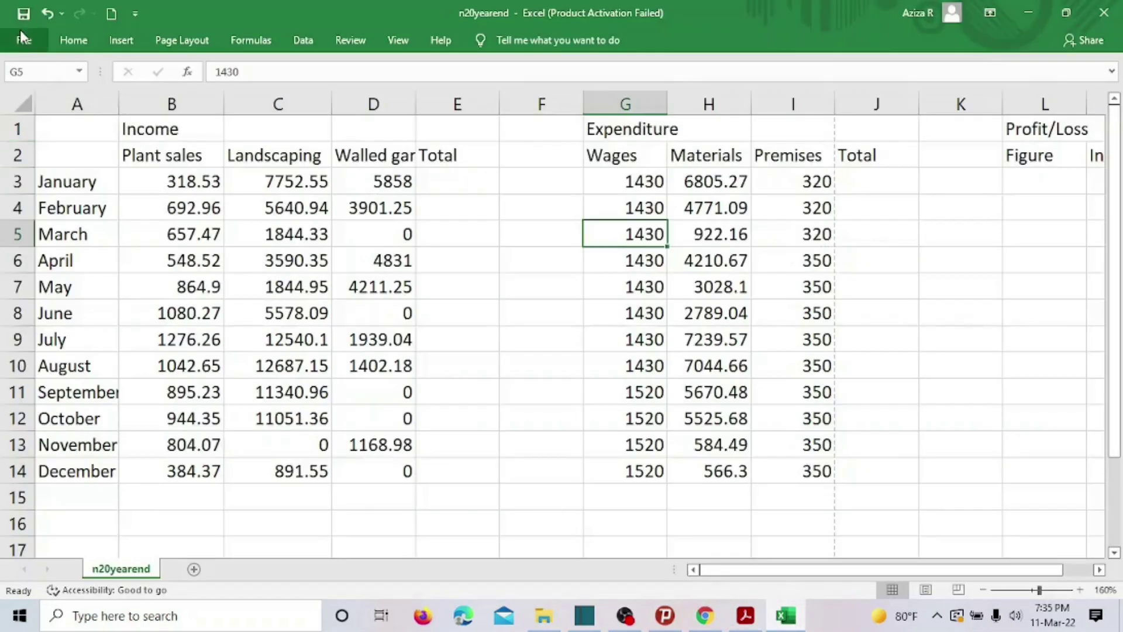
# Save As into PAPER 3 with the centre and candidate numbers appended to 'n20yearend'.
pyautogui.click(21, 36)
pyautogui.click(57, 264)
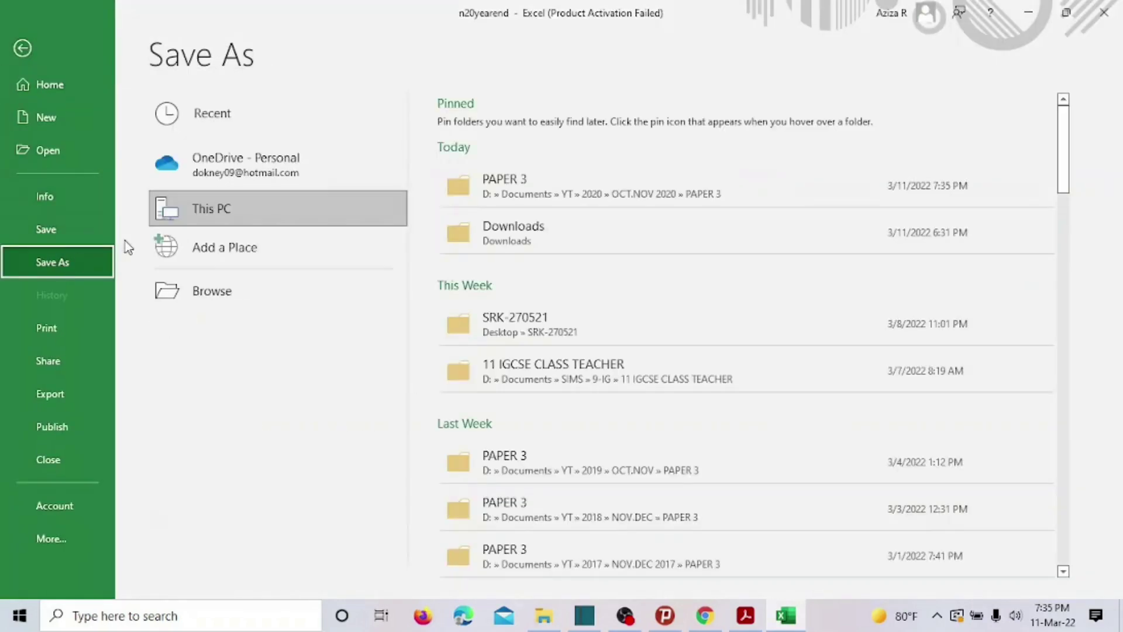
pyautogui.click(518, 187)
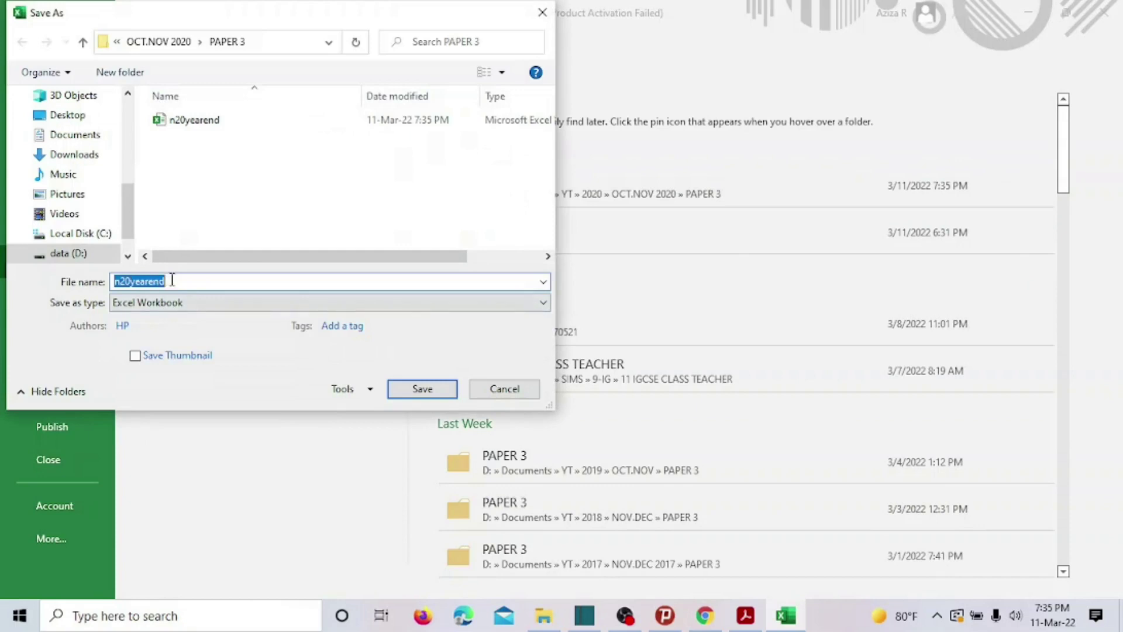
pyautogui.click(173, 280)
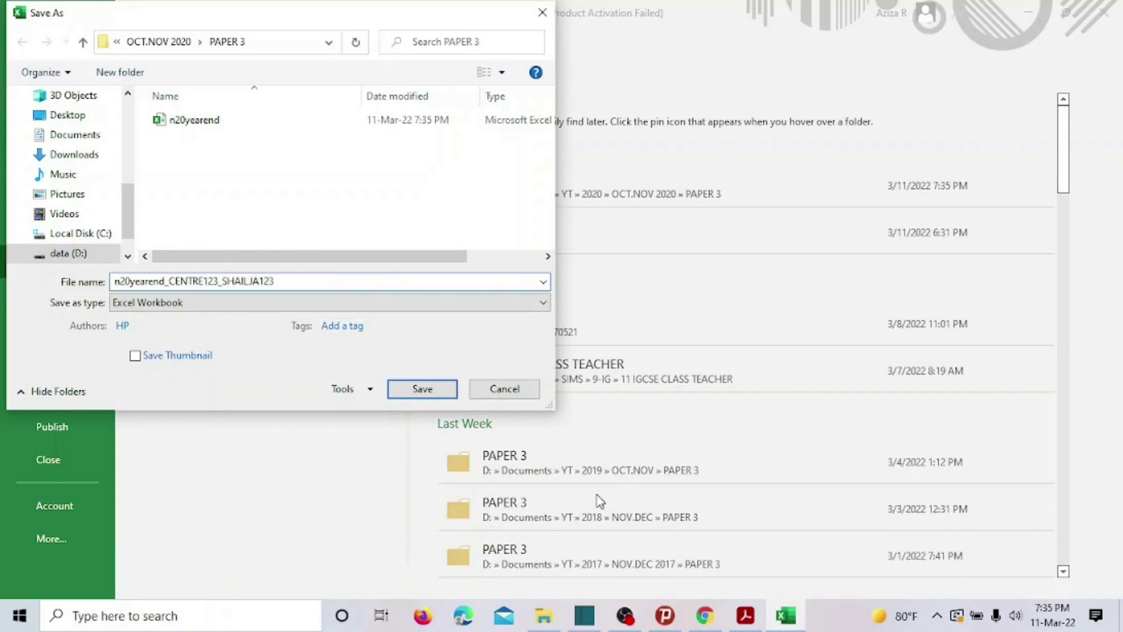
pyautogui.click(405, 389)
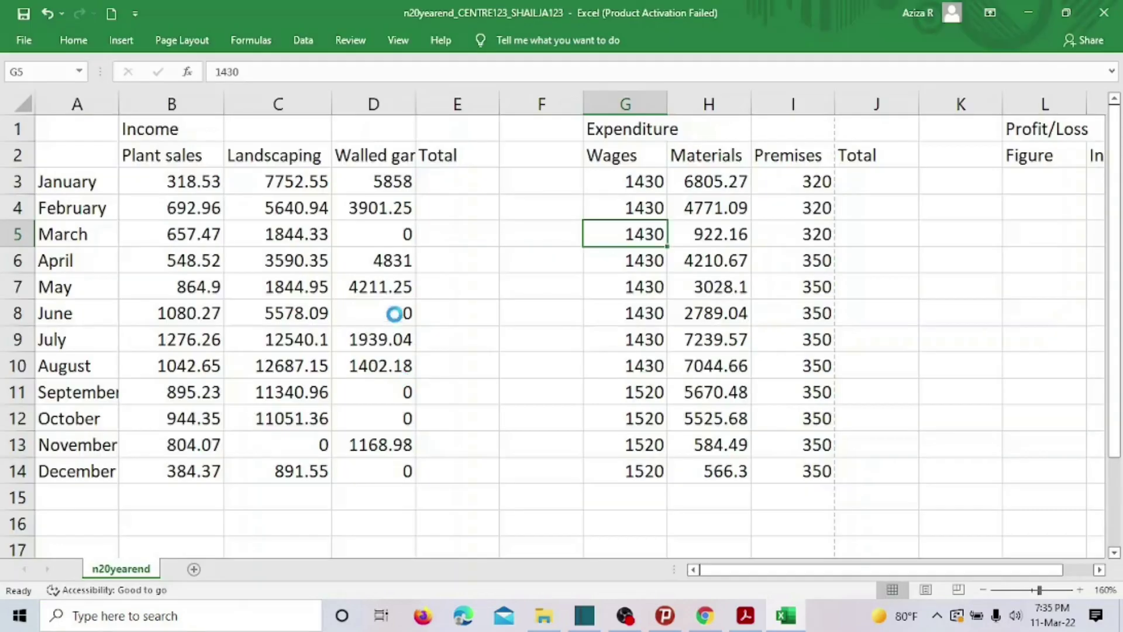
# Highlight all of question 14 in yellow in the exam paper.
pyautogui.click(743, 615)
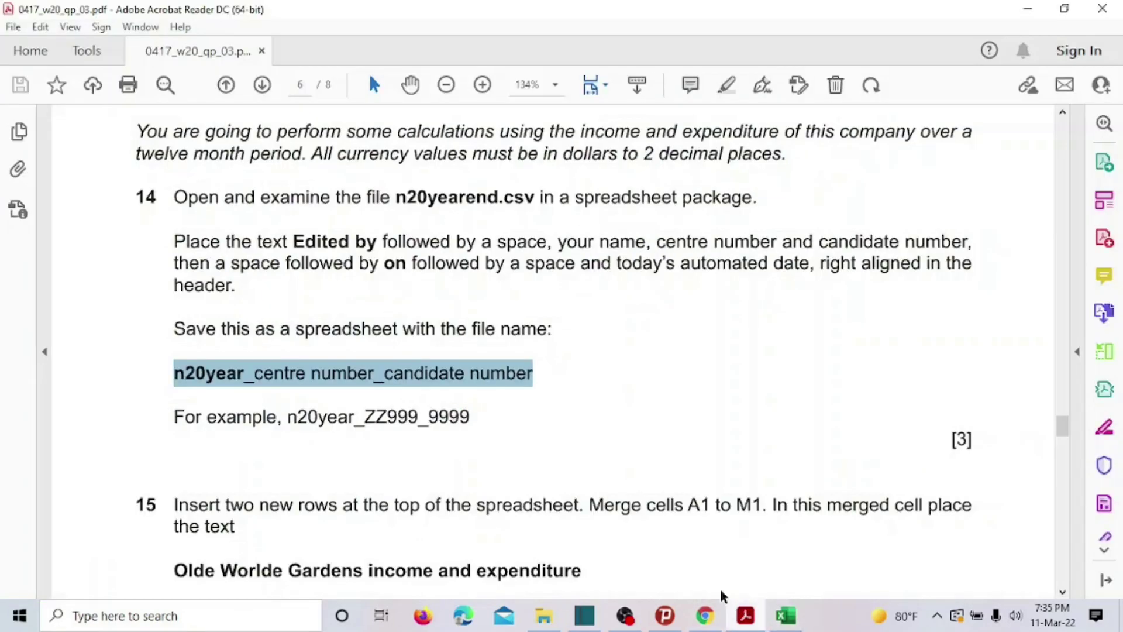
pyautogui.scroll(-1, 649, 445)
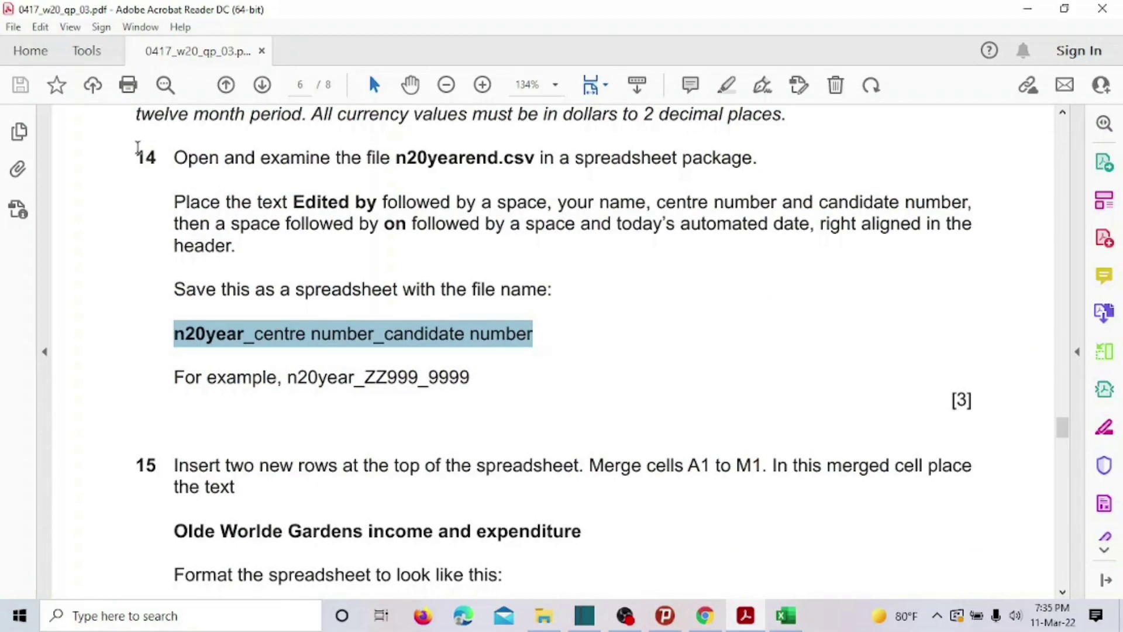
pyautogui.moveTo(138, 148); pyautogui.dragTo(468, 379)
pyautogui.click(455, 355)
# Select question 15's 'Olde Worlde Gardens income and expenditure' heading, then return to Excel.
pyautogui.scroll(-5, 453, 351)
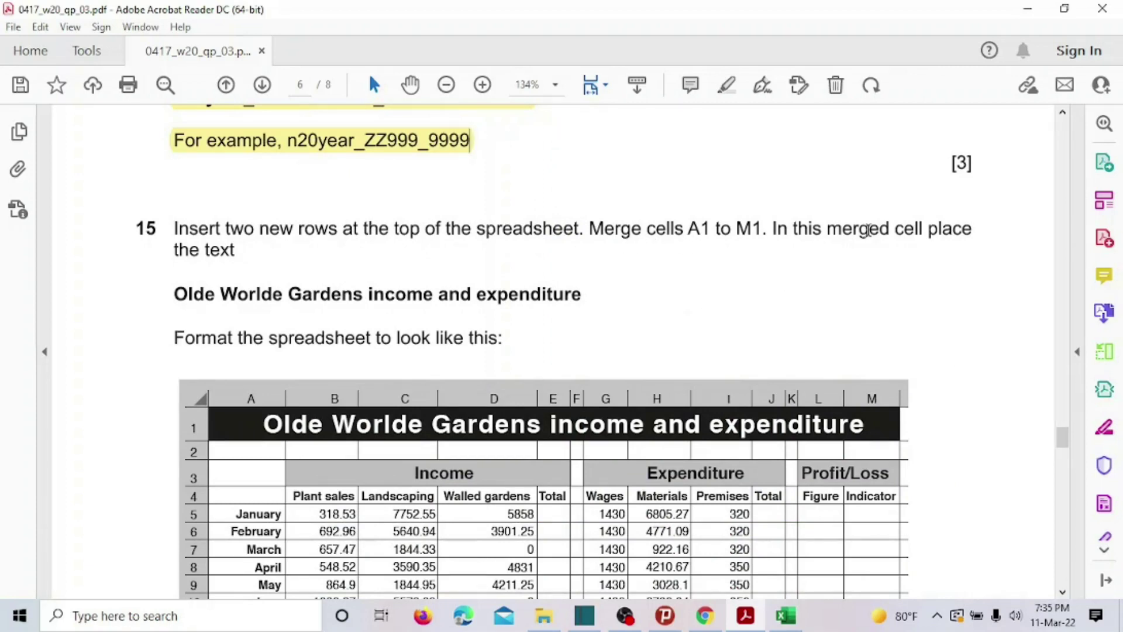
pyautogui.moveTo(163, 294); pyautogui.dragTo(583, 295)
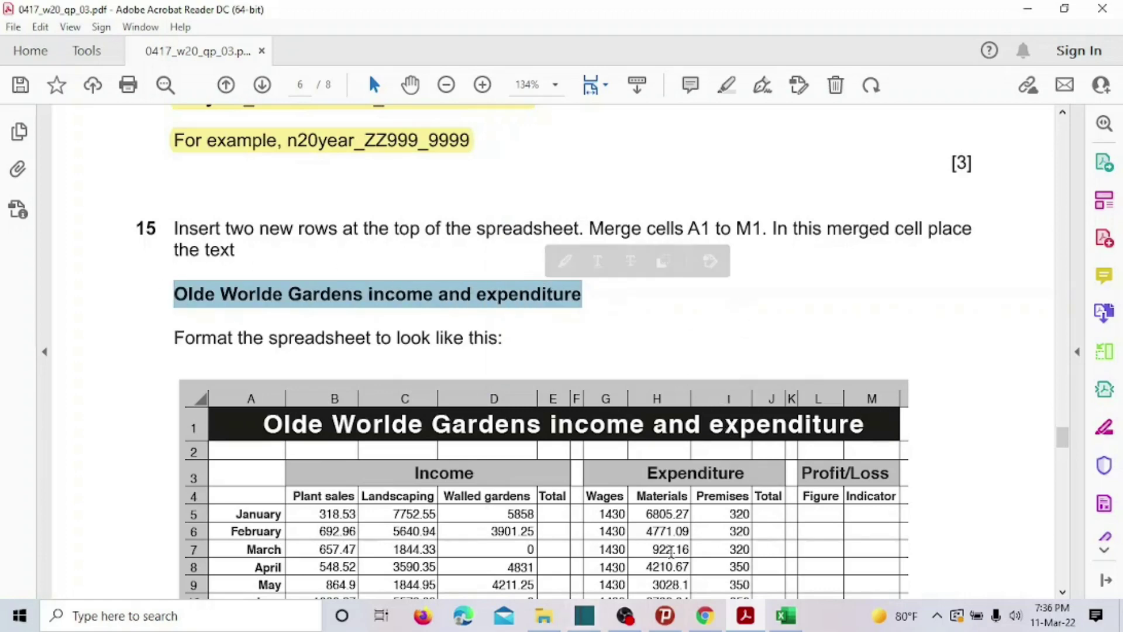
pyautogui.click(786, 615)
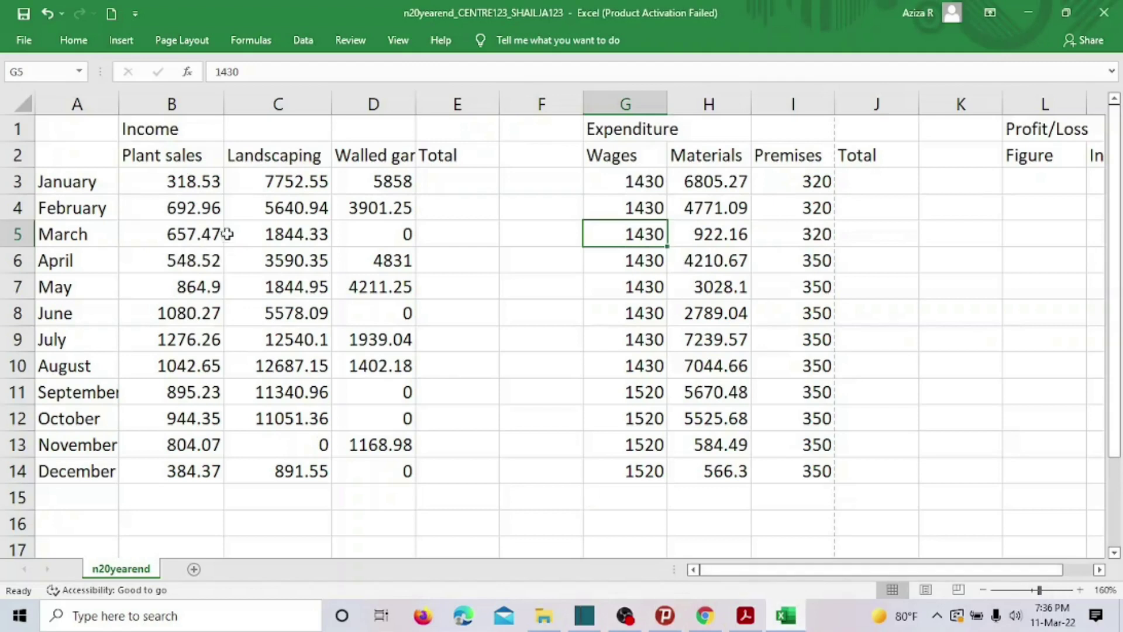
# Insert two blank rows above row 1 with Insert Sheet Rows, then check question 15.
pyautogui.click(13, 129)
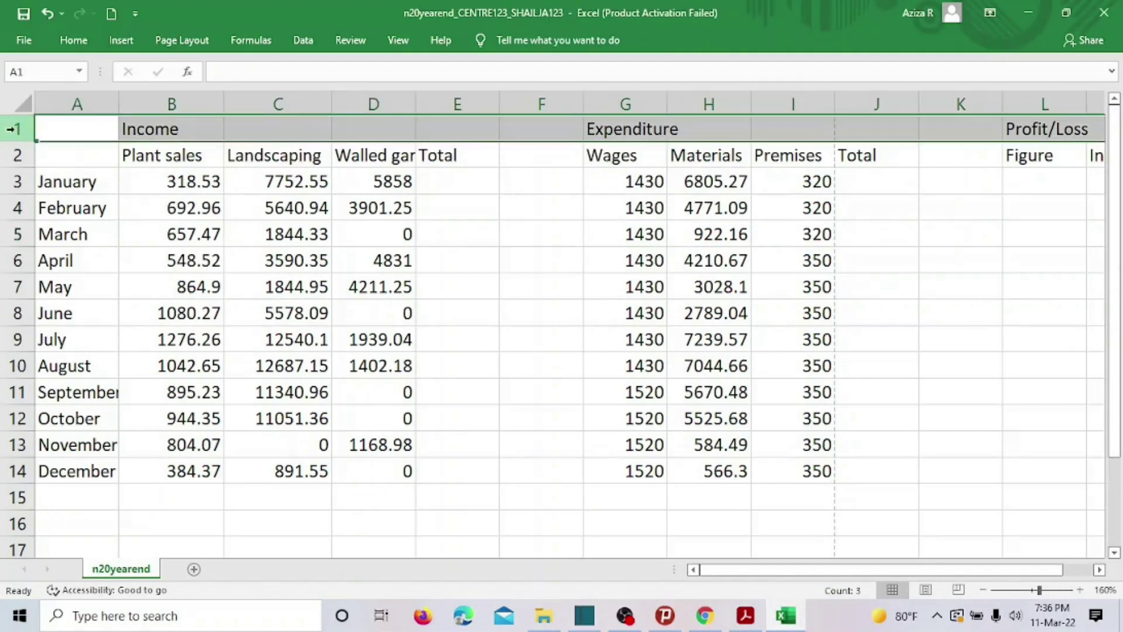
pyautogui.click(73, 40)
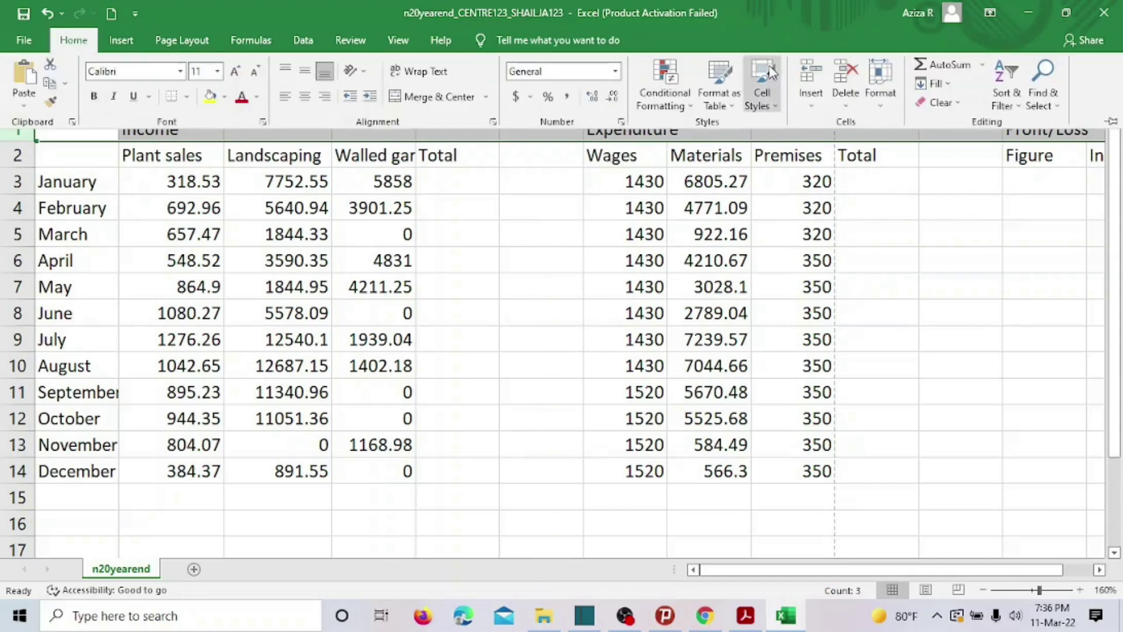
pyautogui.click(814, 105)
pyautogui.click(843, 141)
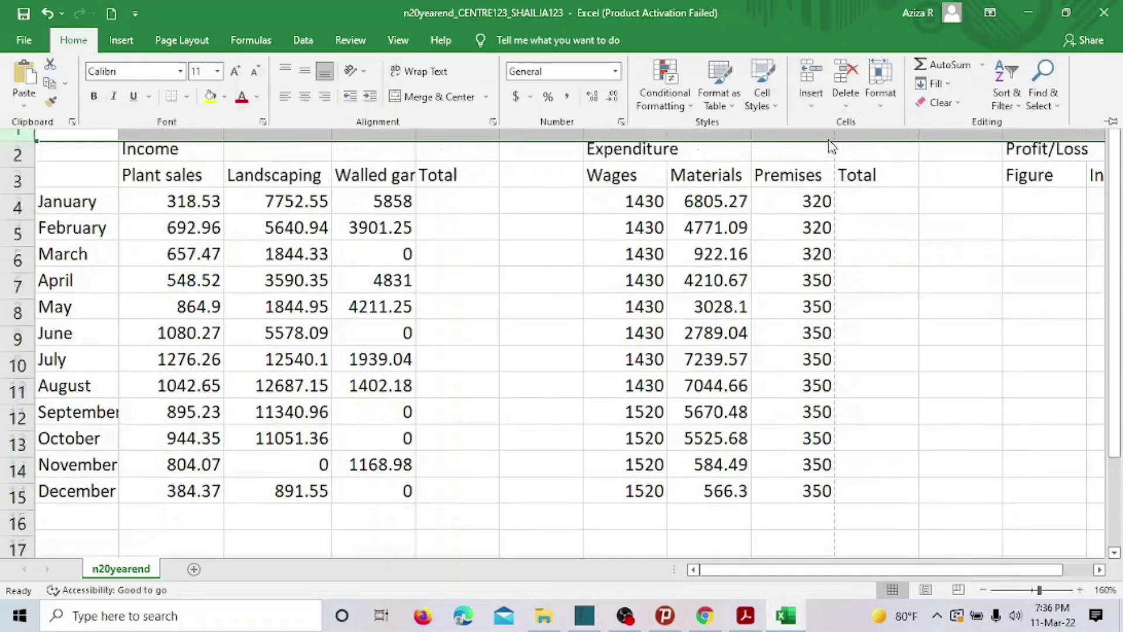
pyautogui.click(815, 93)
pyautogui.click(838, 143)
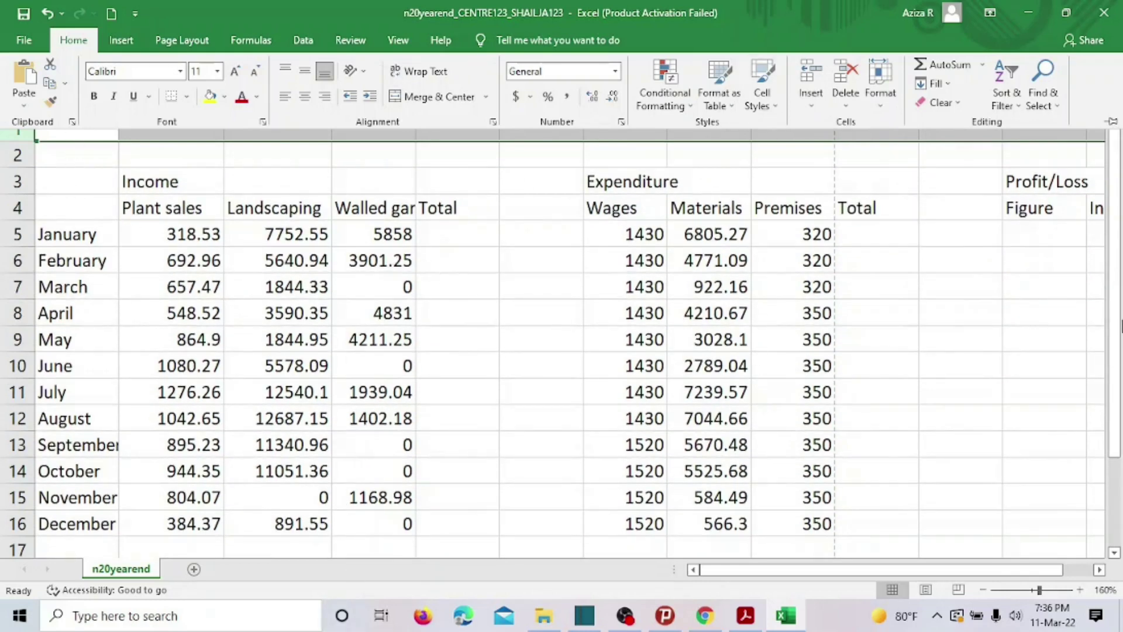
pyautogui.click(1113, 121)
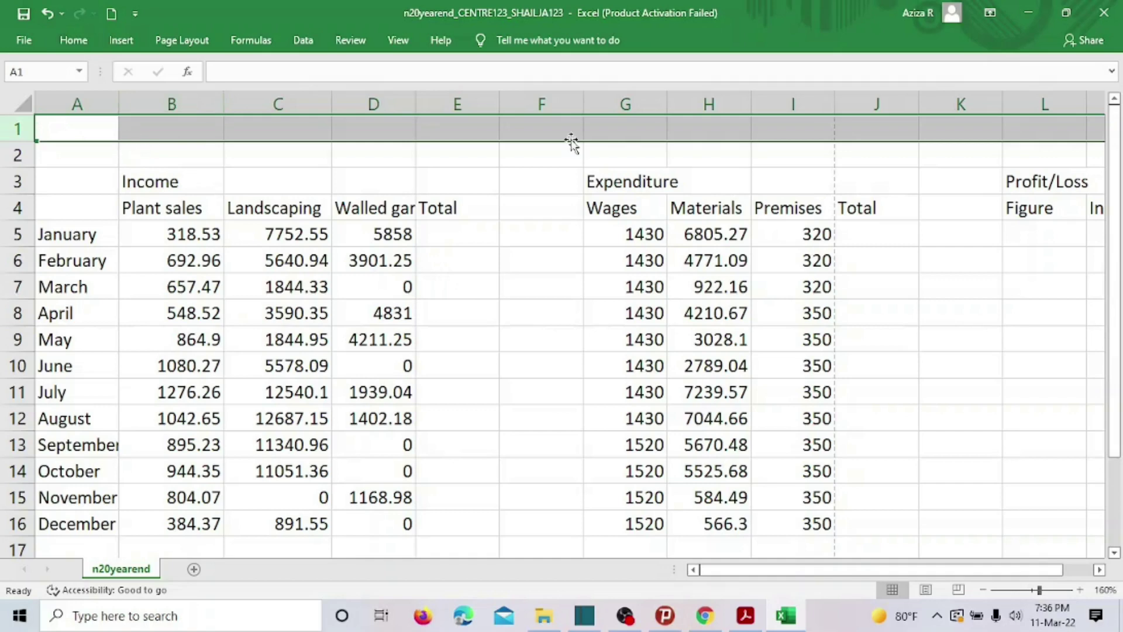
pyautogui.click(739, 624)
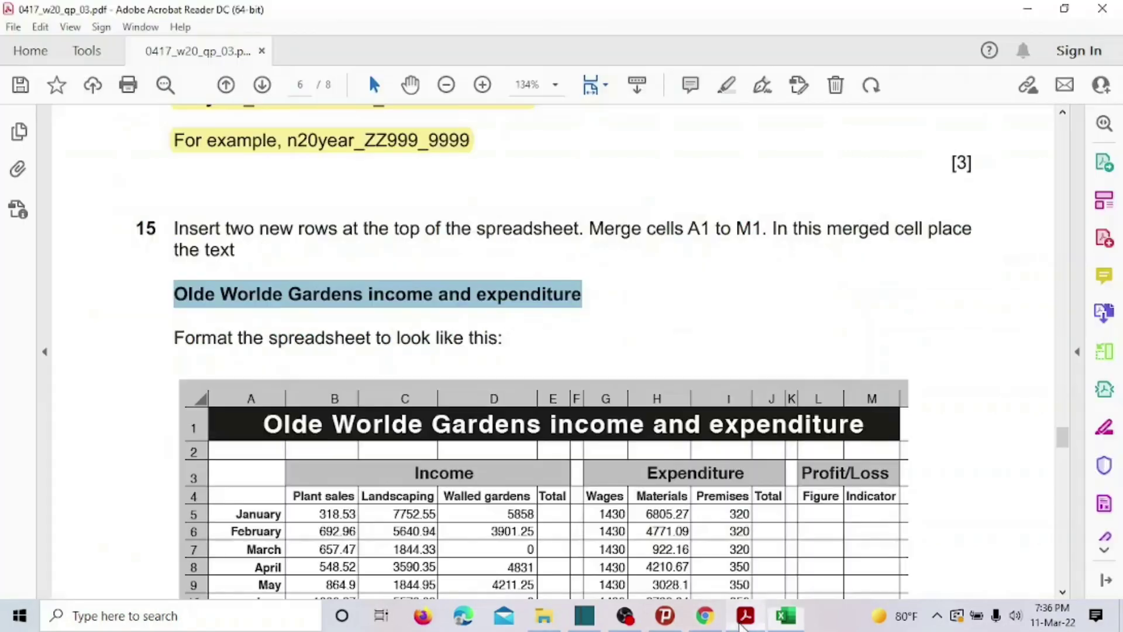
# Select A1:M1 and apply Merge & Center to create one title cell.
pyautogui.moveTo(686, 230); pyautogui.dragTo(763, 230)
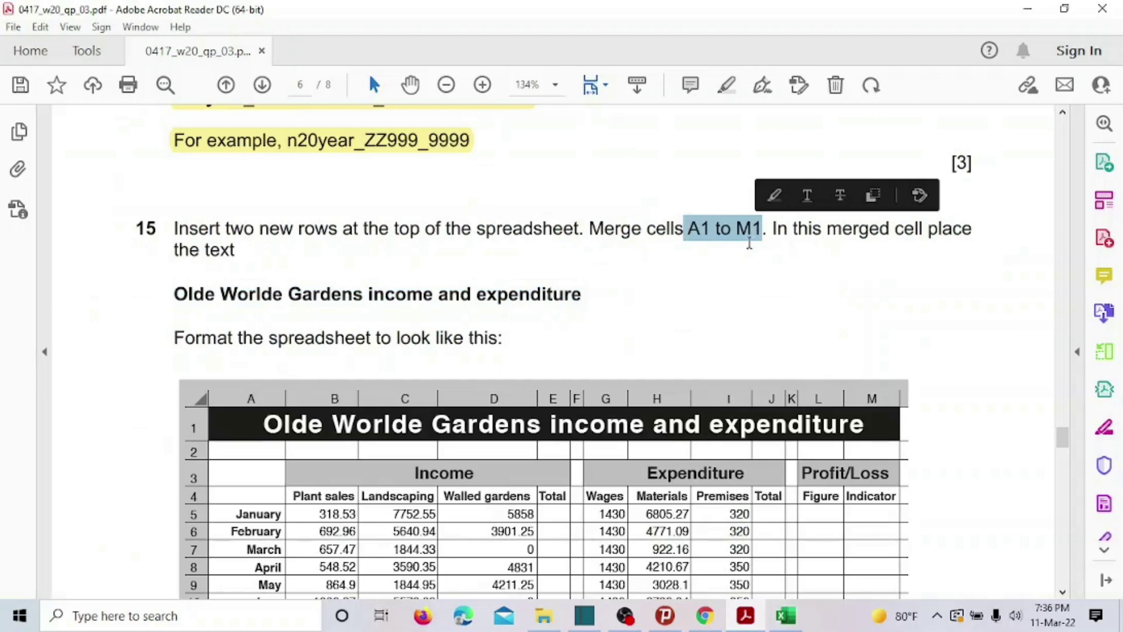
pyautogui.click(746, 615)
pyautogui.click(105, 132)
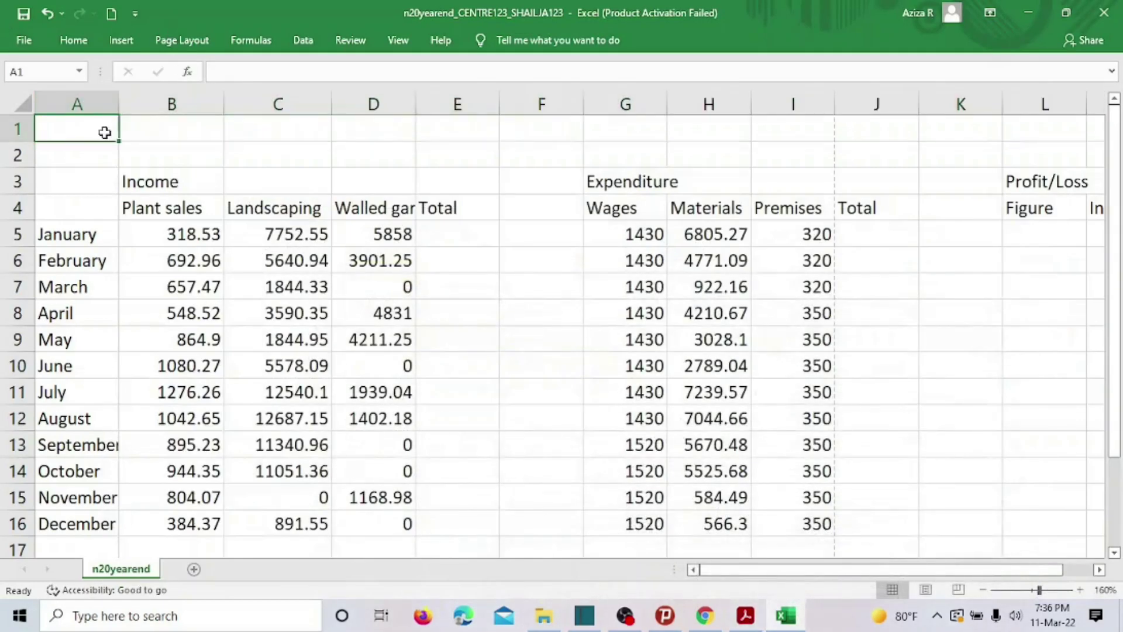
pyautogui.moveTo(107, 128)
pyautogui.mouseDown()
pyautogui.moveTo(828, 133)
pyautogui.moveTo(1038, 103)
pyautogui.moveTo(1108, 125)
pyautogui.moveTo(1042, 130)
pyautogui.moveTo(1079, 124)
pyautogui.moveTo(948, 113)
pyautogui.mouseUp()
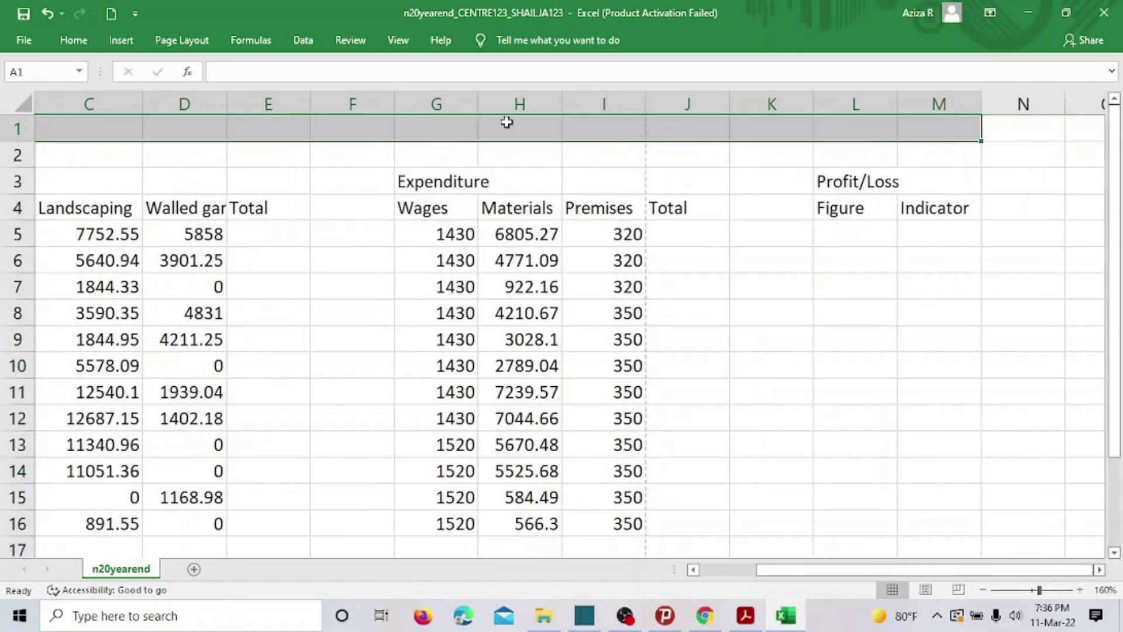
pyautogui.click(74, 41)
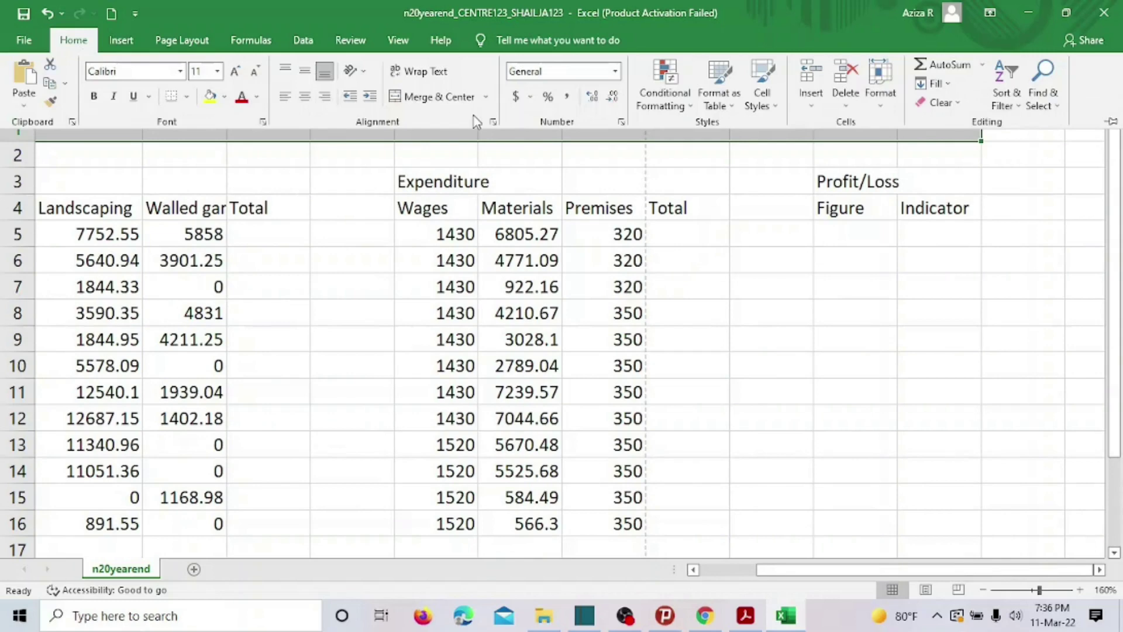
pyautogui.click(459, 99)
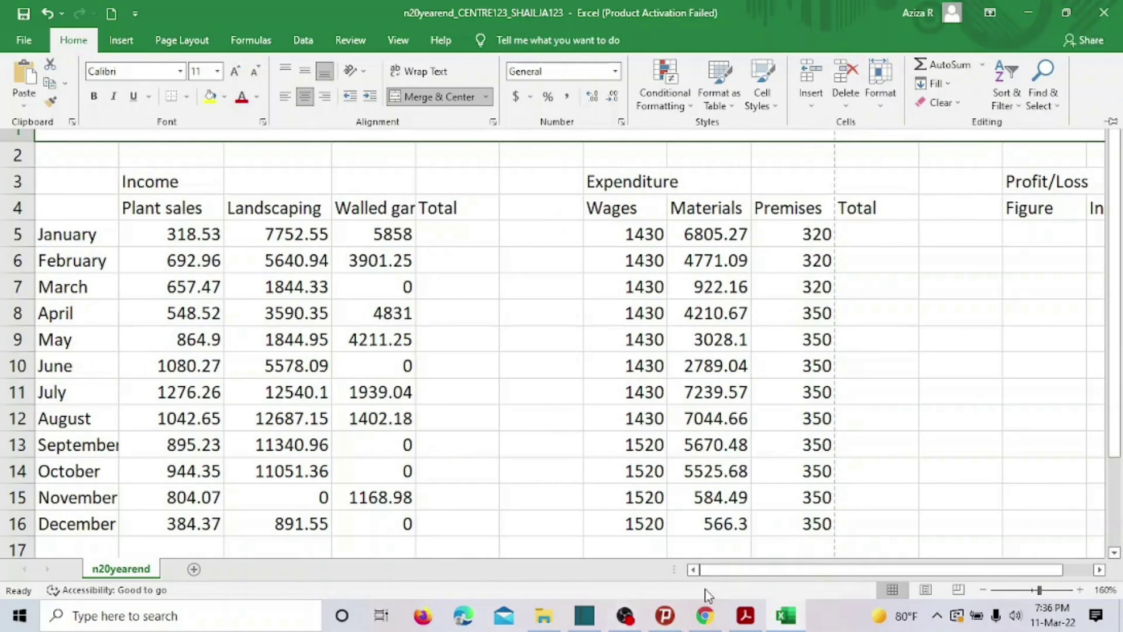
pyautogui.click(744, 616)
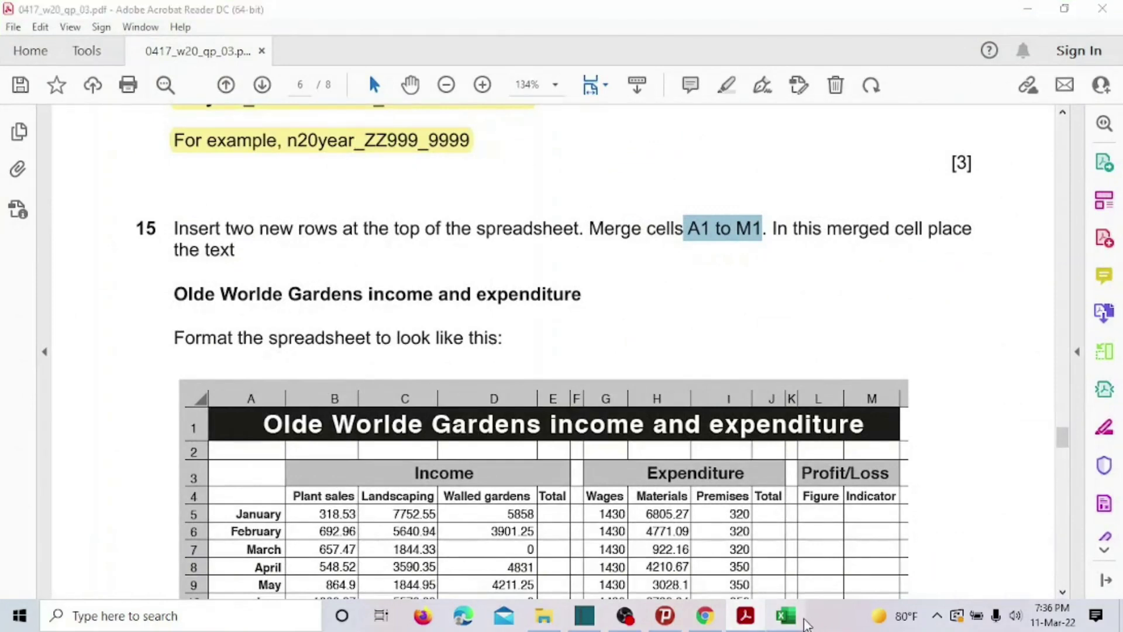
# Type 'Olde Worlde Gardens Income and Expenditure' into merged A1, checking the wording against the PDF.
pyautogui.click(786, 616)
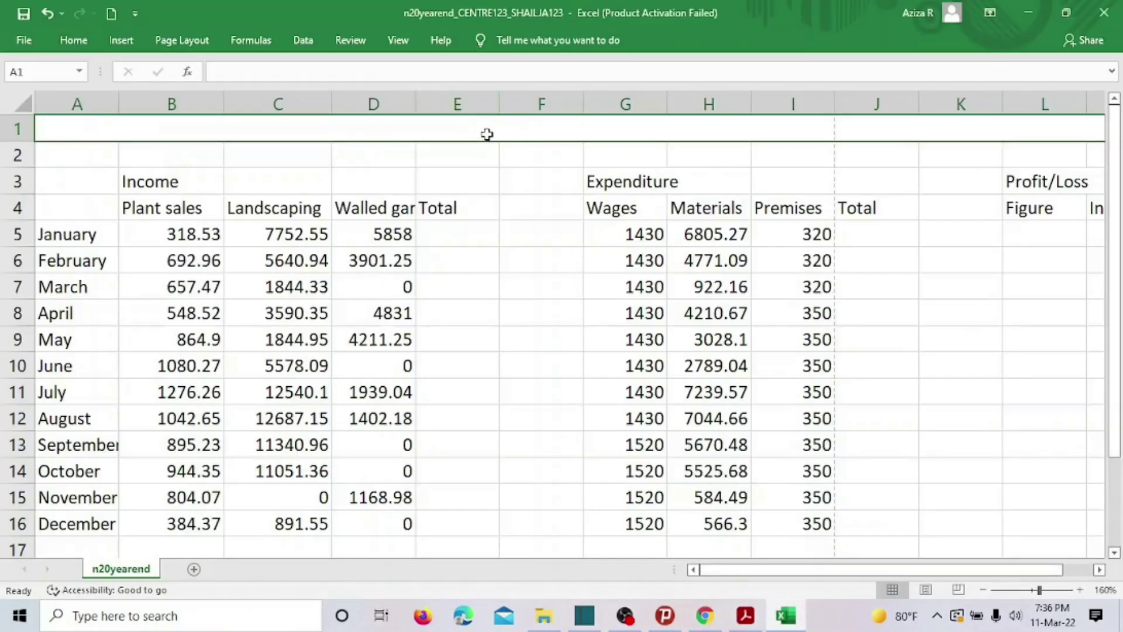
pyautogui.write('P')
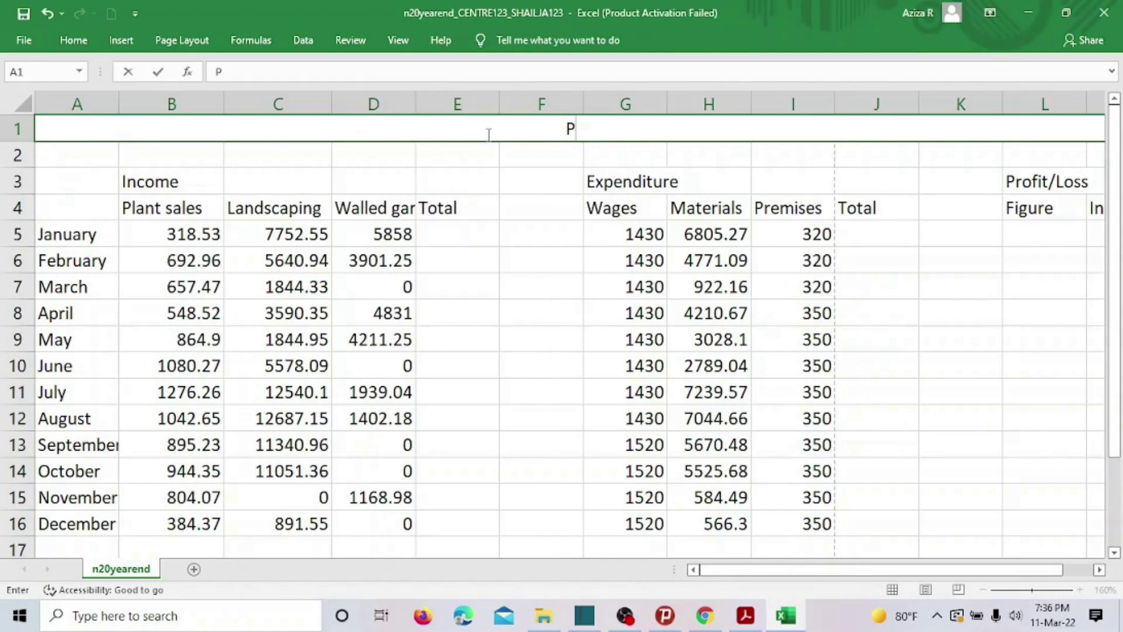
pyautogui.press('BackSpace')
pyautogui.write('Ole')
pyautogui.press('BackSpace')
pyautogui.write('de Wor')
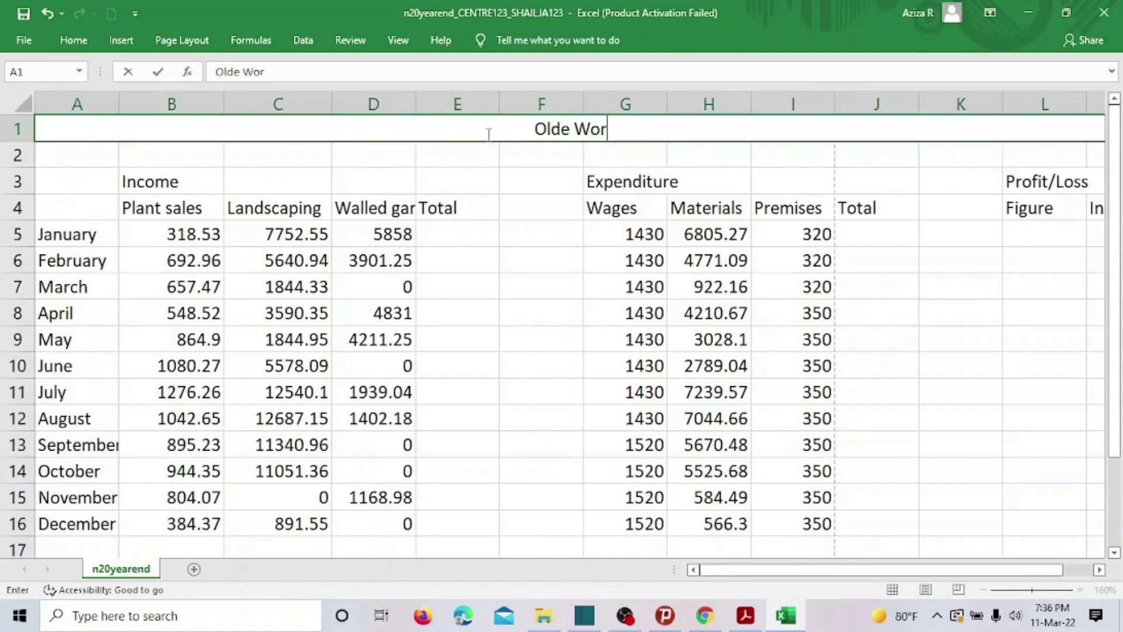
pyautogui.write('lde ')
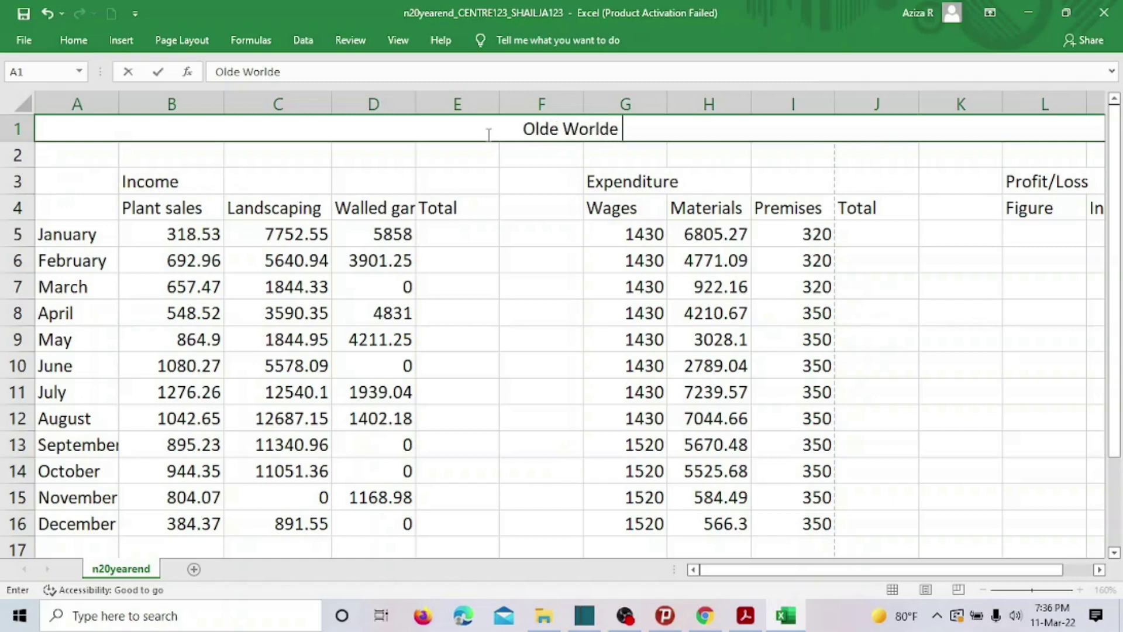
pyautogui.write('Garde')
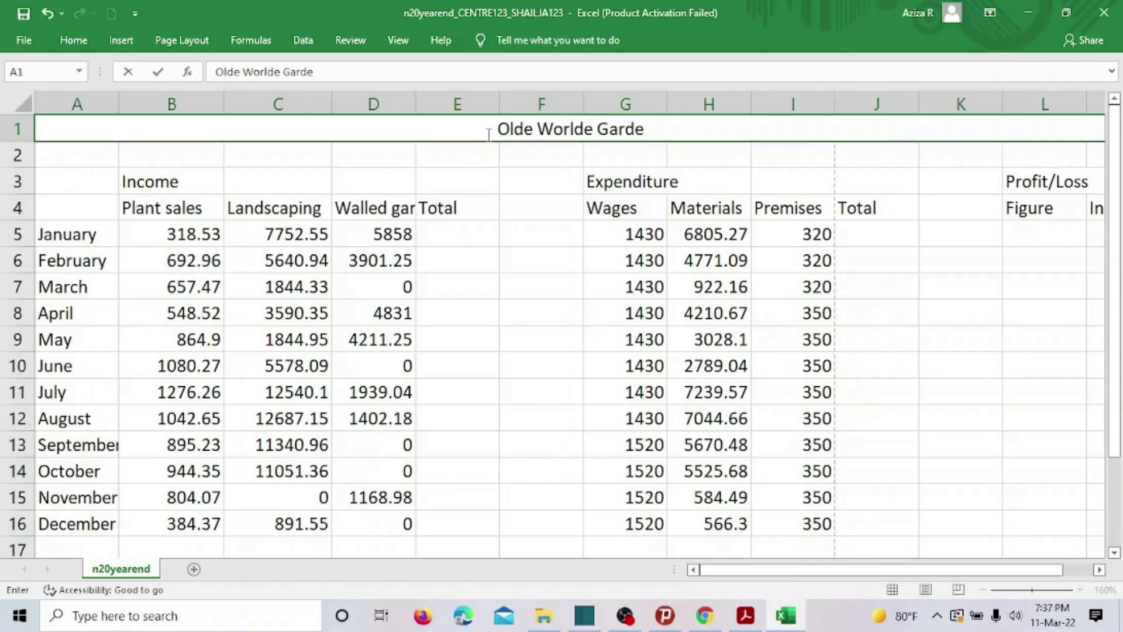
pyautogui.write('ns')
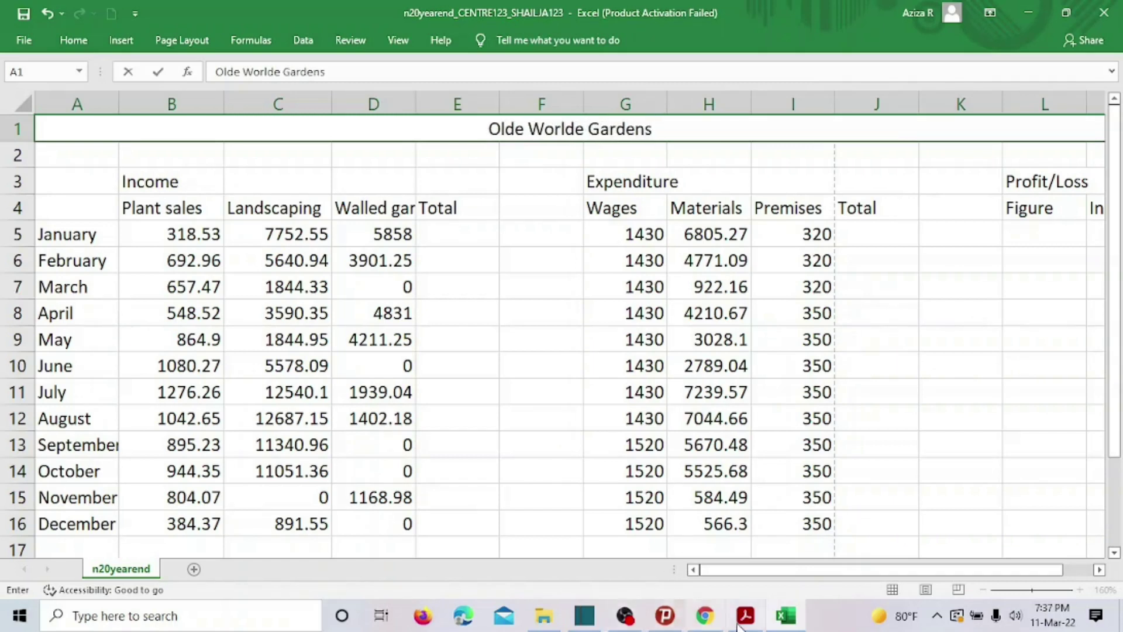
pyautogui.click(742, 624)
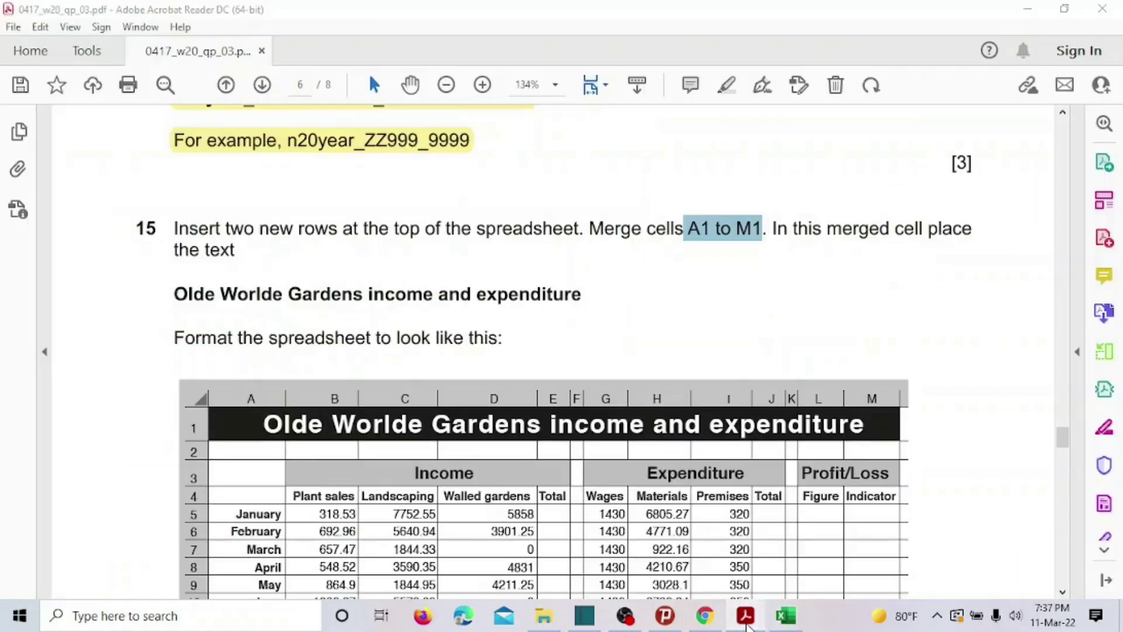
pyautogui.click(746, 621)
pyautogui.write('Inc')
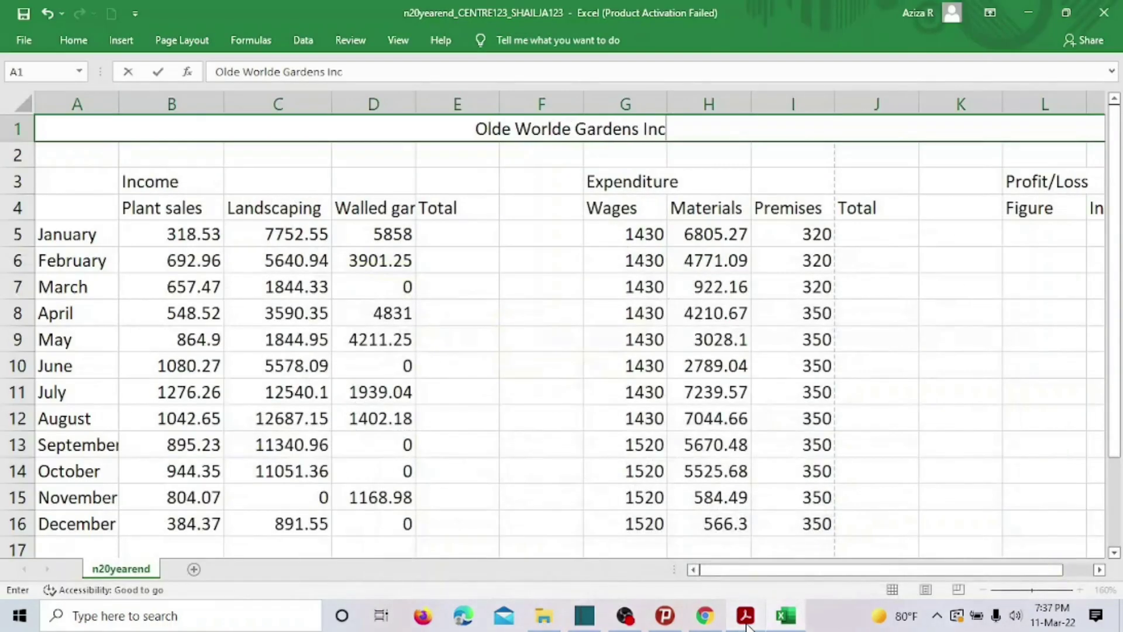
pyautogui.write('ome and E')
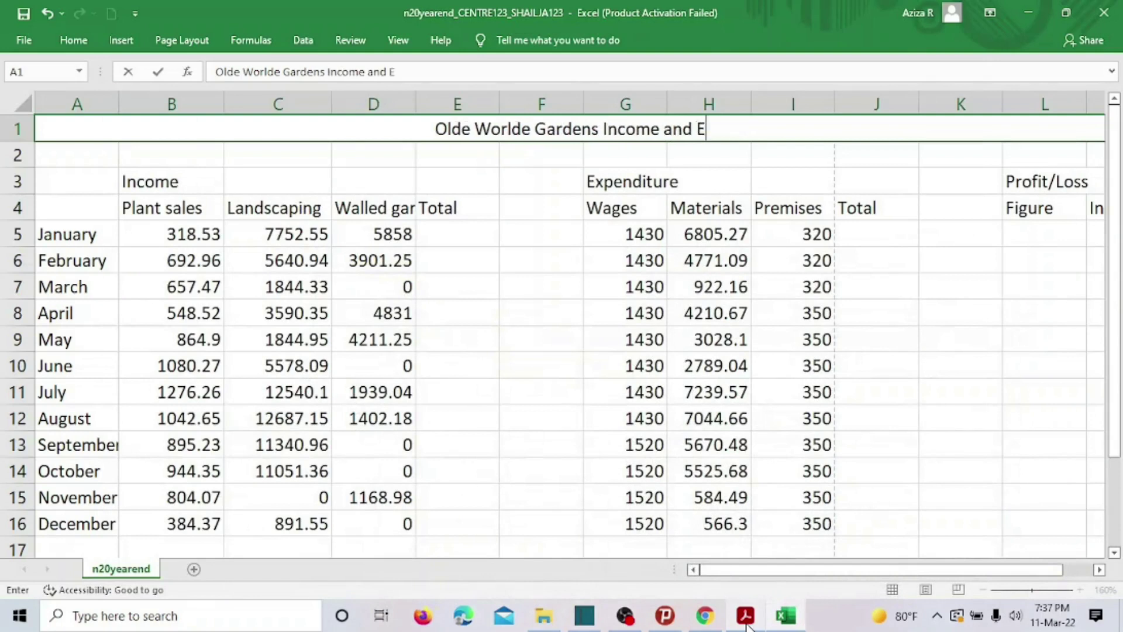
pyautogui.write('xpenditure')
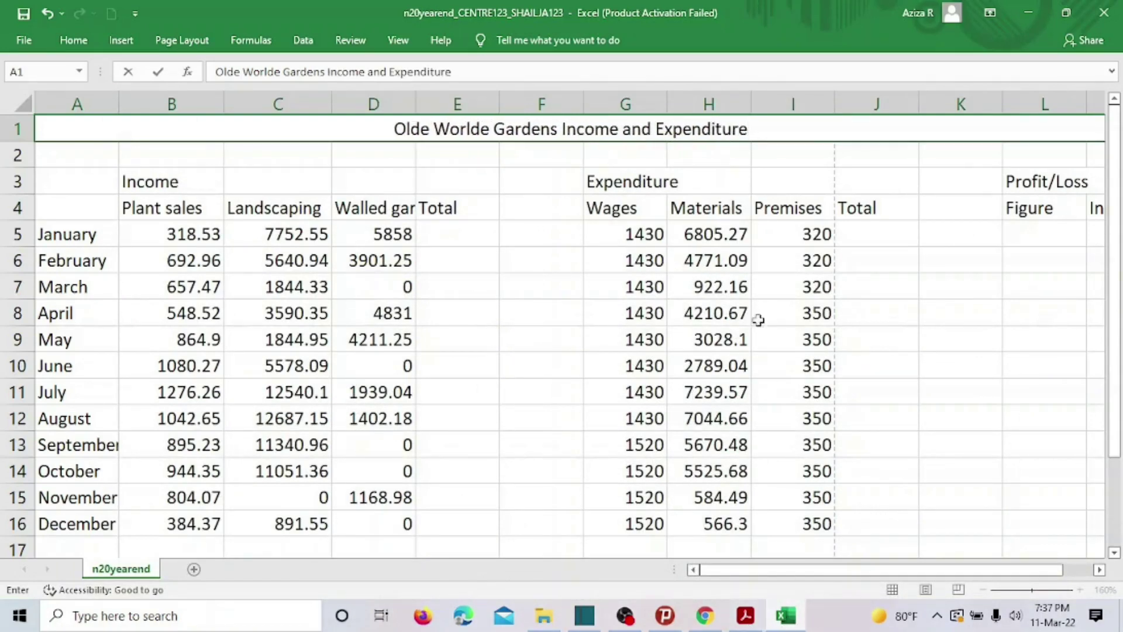
pyautogui.click(632, 199)
pyautogui.click(431, 127)
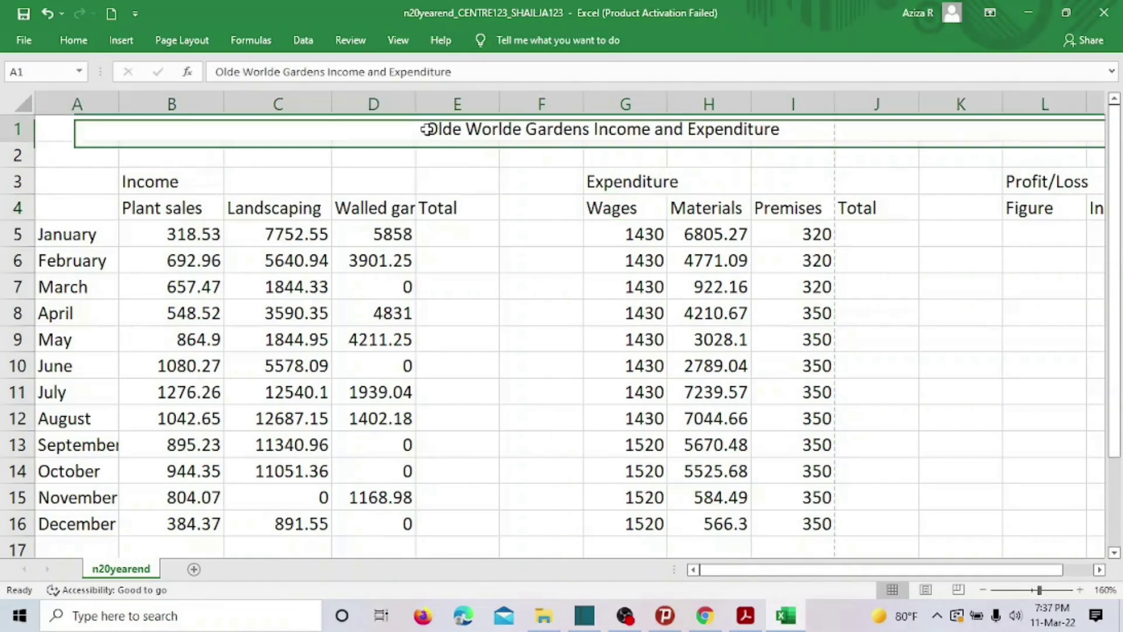
pyautogui.click(744, 615)
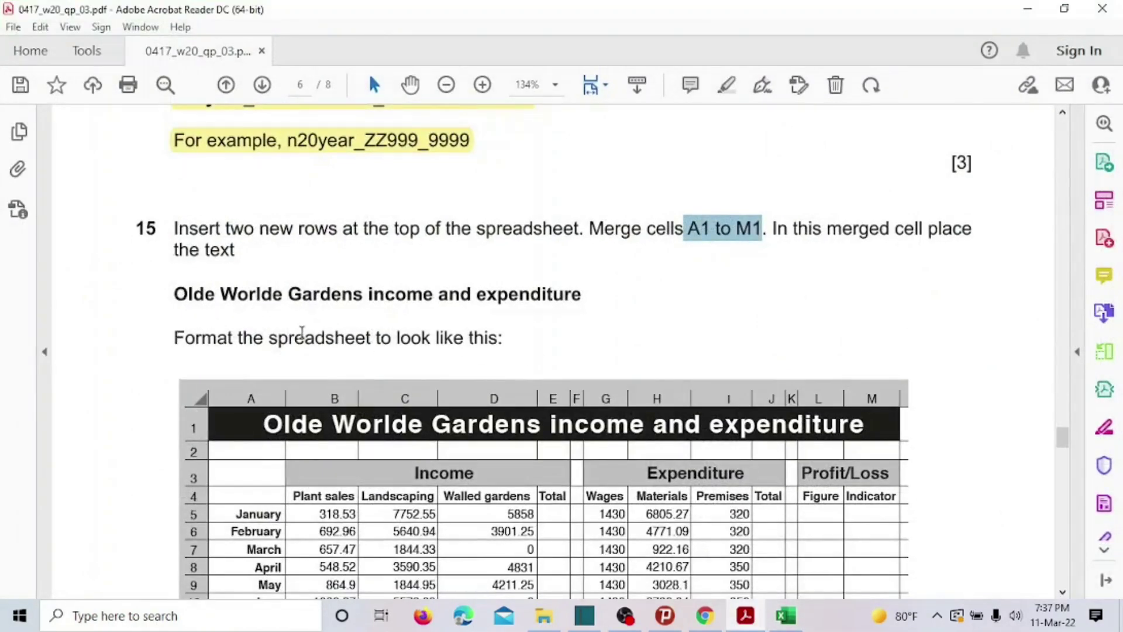
# Scroll the PDF to show the whole sample table, then go back to Excel.
pyautogui.scroll(-5, 459, 324)
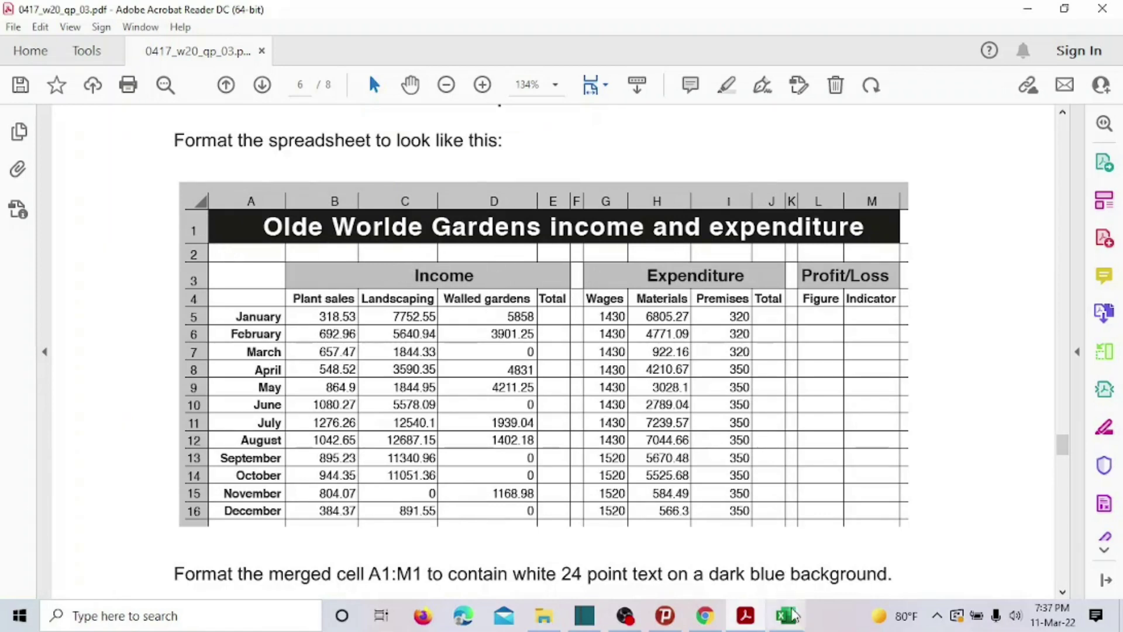
pyautogui.click(787, 616)
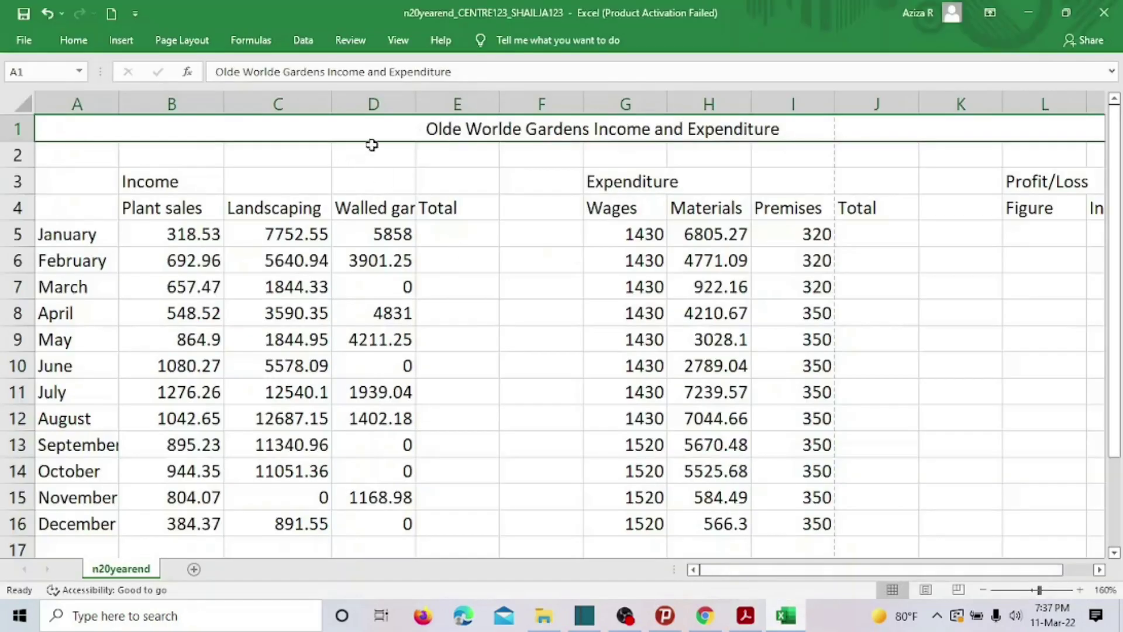
# Set the A1 title to 22 point Microsoft Sans Serif.
pyautogui.click(81, 42)
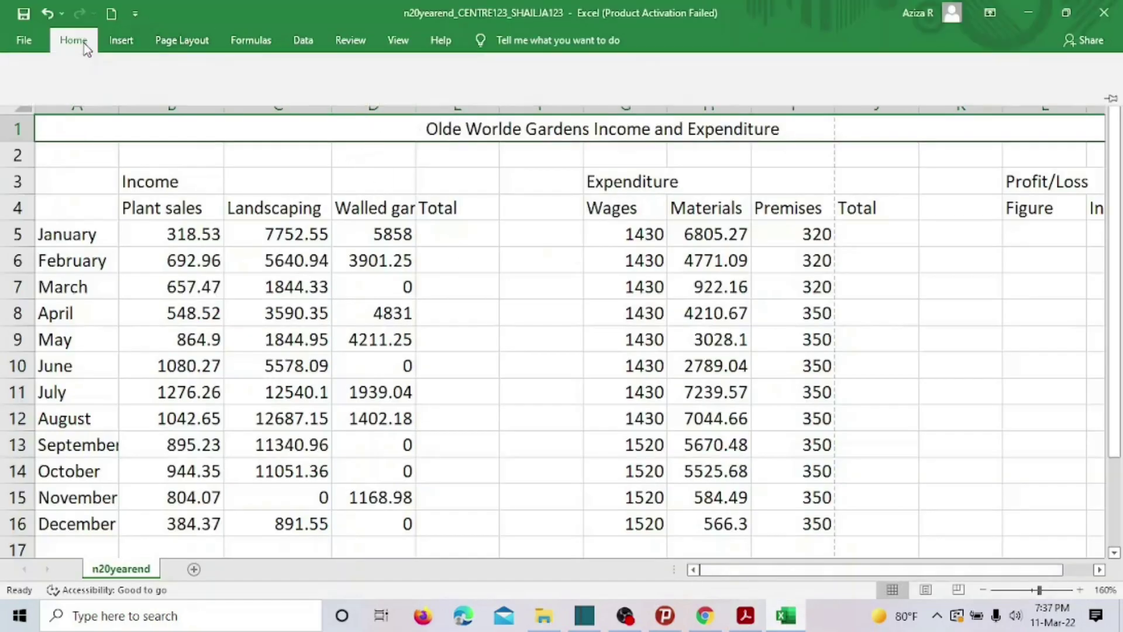
pyautogui.click(217, 71)
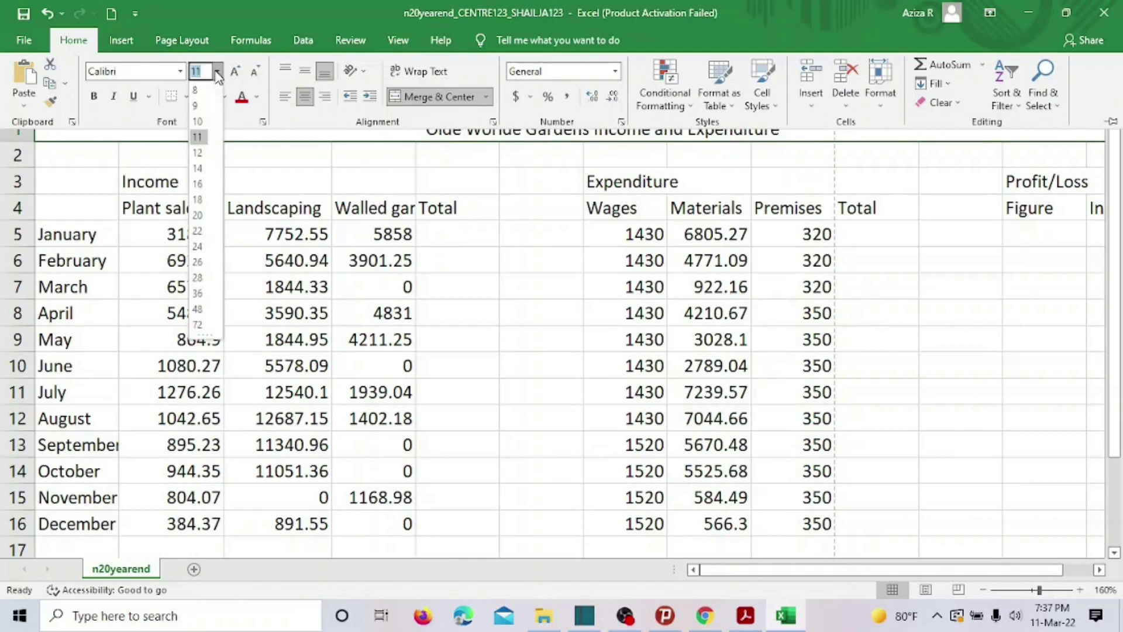
pyautogui.click(202, 236)
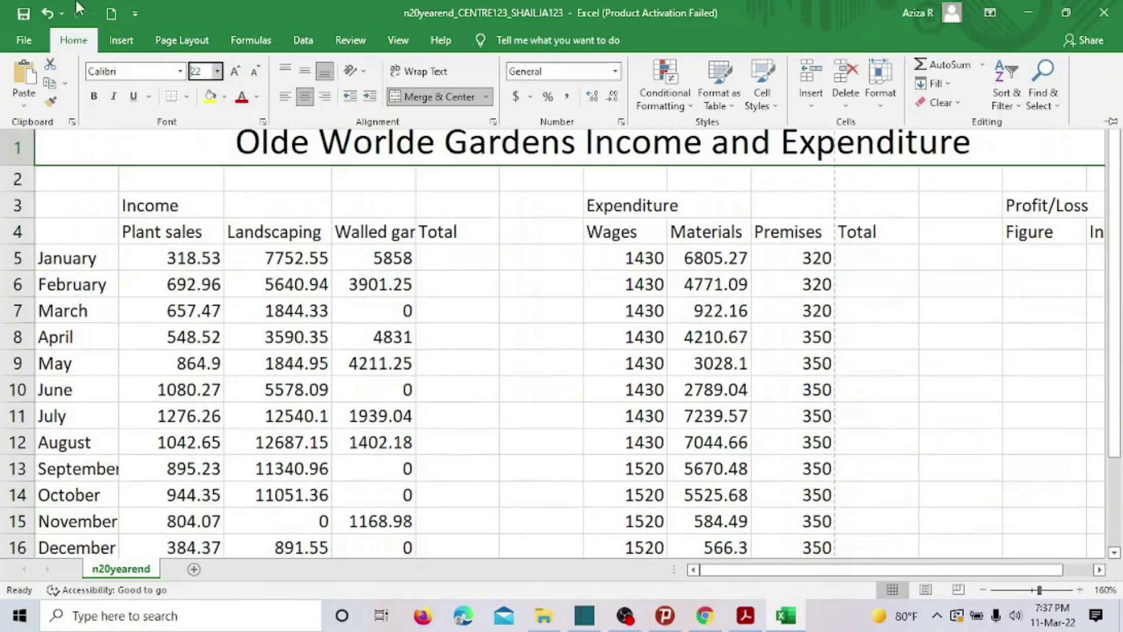
pyautogui.click(181, 72)
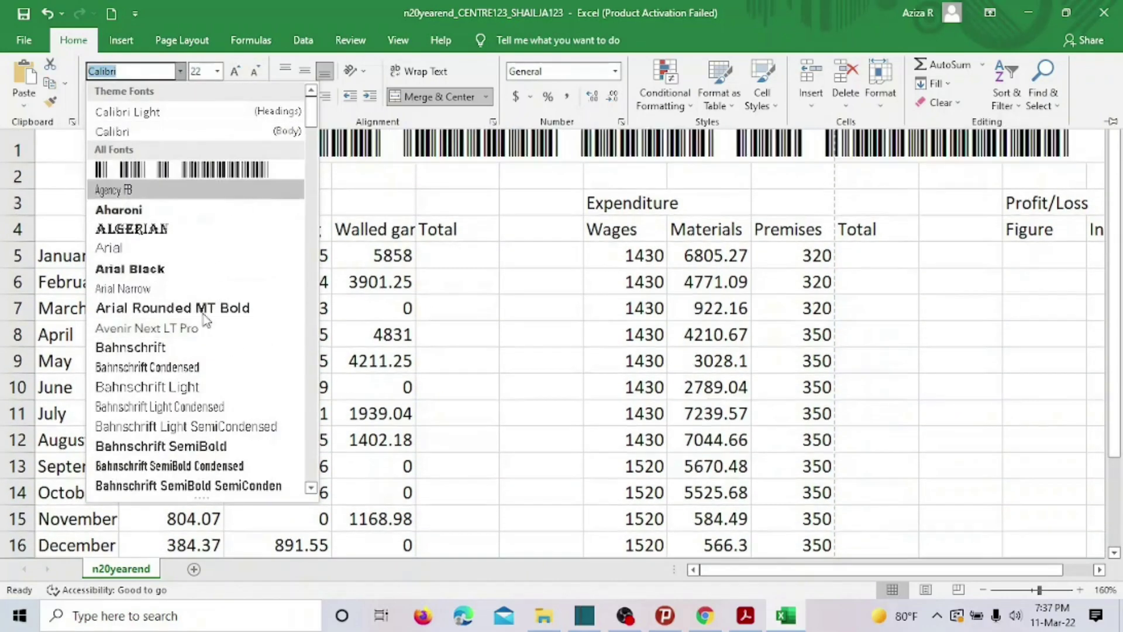
pyautogui.write('Microsoft Himalaya')
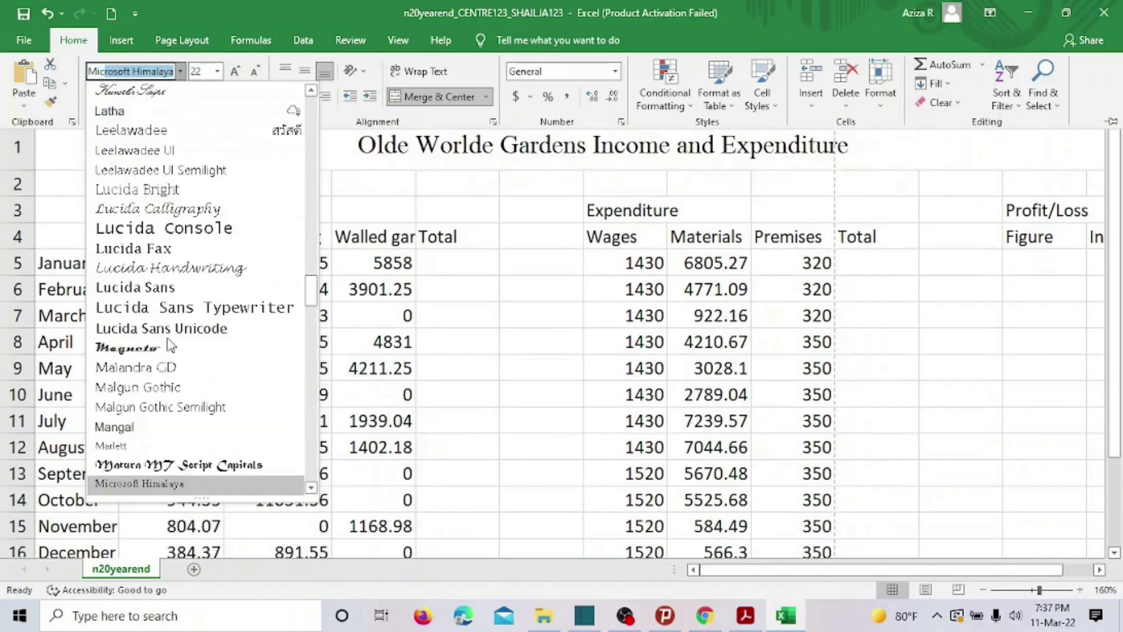
pyautogui.click(311, 489)
pyautogui.scroll(-2, 311, 492)
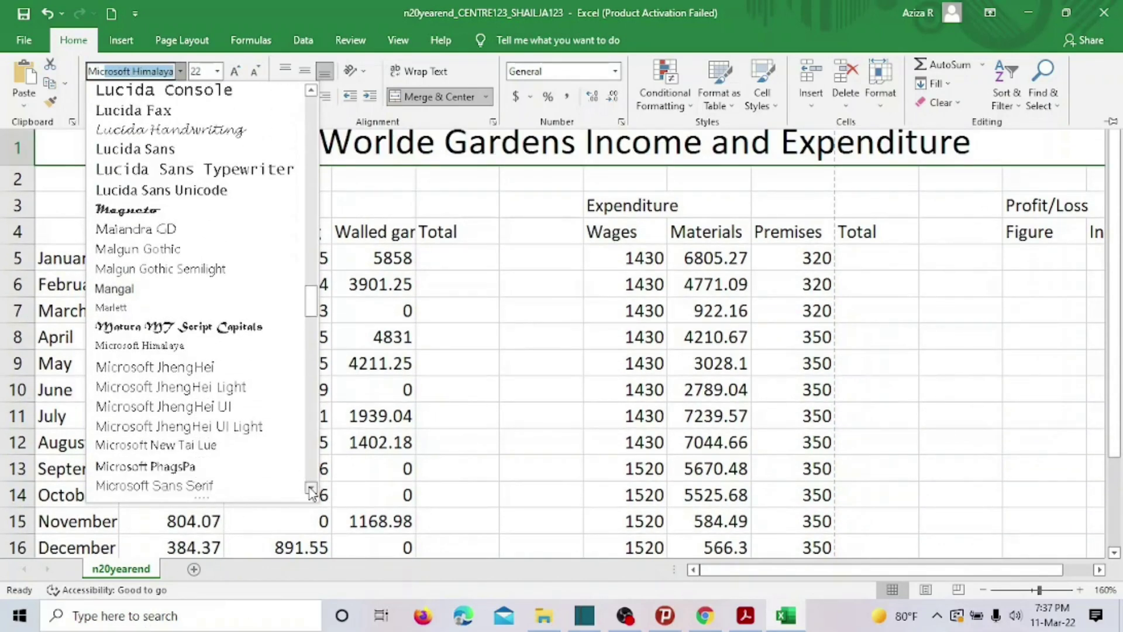
pyautogui.click(239, 487)
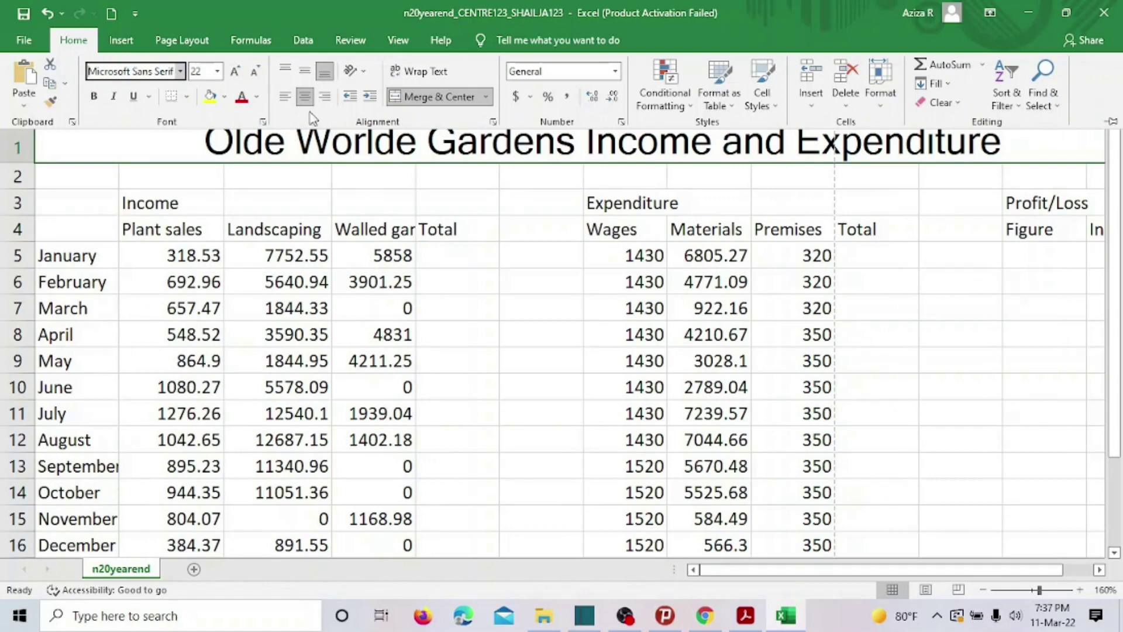
# Make the title text white on a black fill, then check the exam PDF.
pyautogui.click(257, 97)
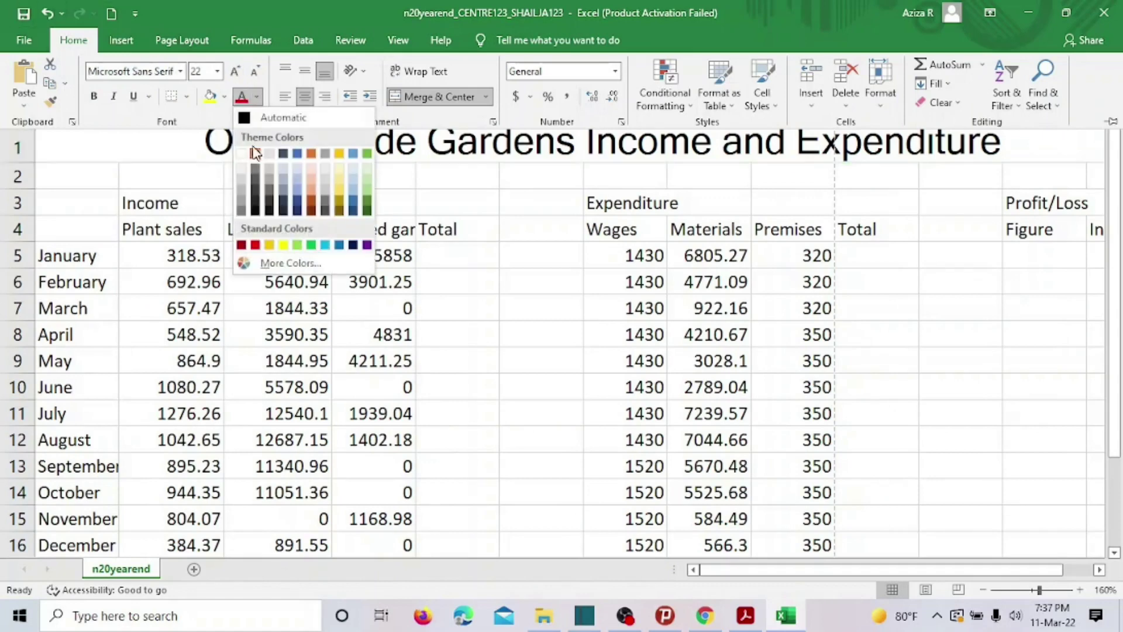
pyautogui.click(242, 163)
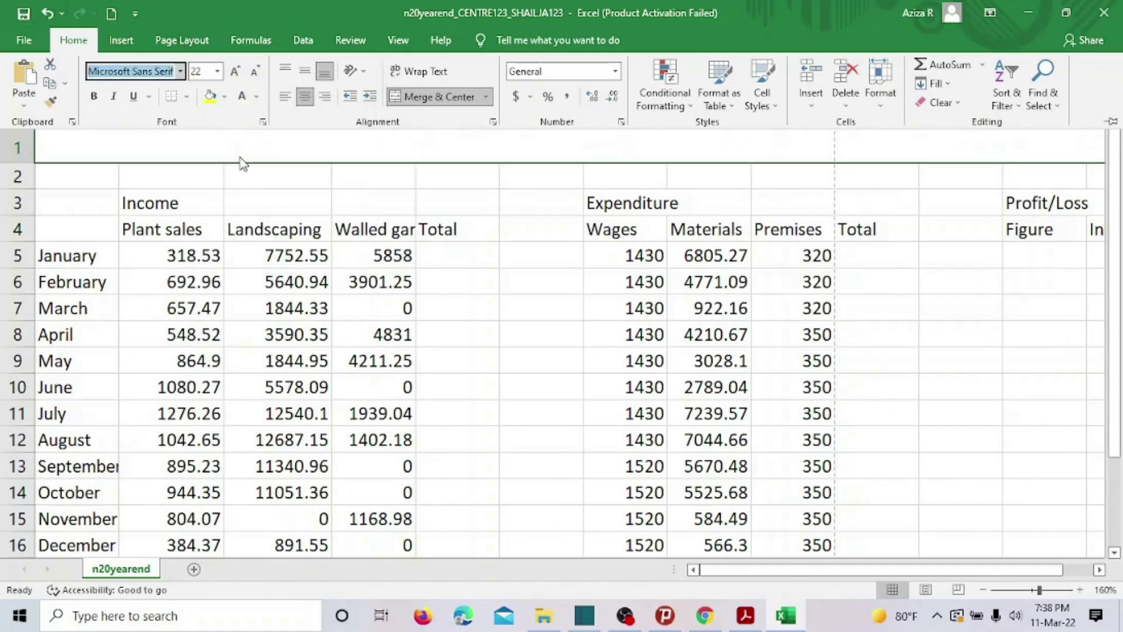
pyautogui.click(224, 97)
pyautogui.click(222, 136)
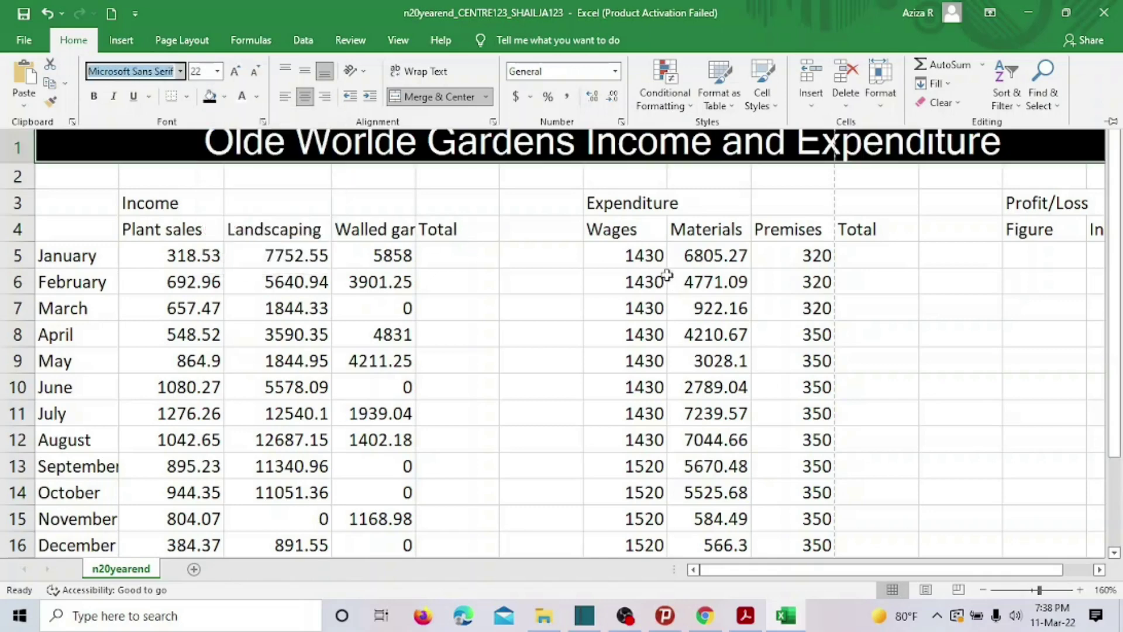
pyautogui.hotkey('ctrl', 'F1')
pyautogui.click(917, 360)
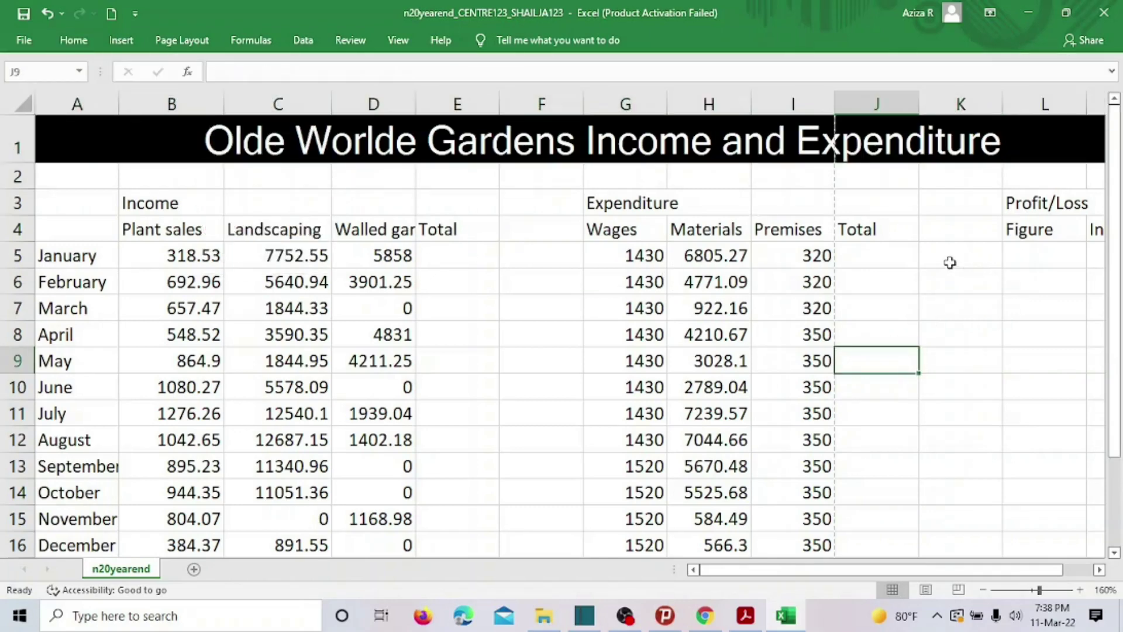
pyautogui.click(195, 202)
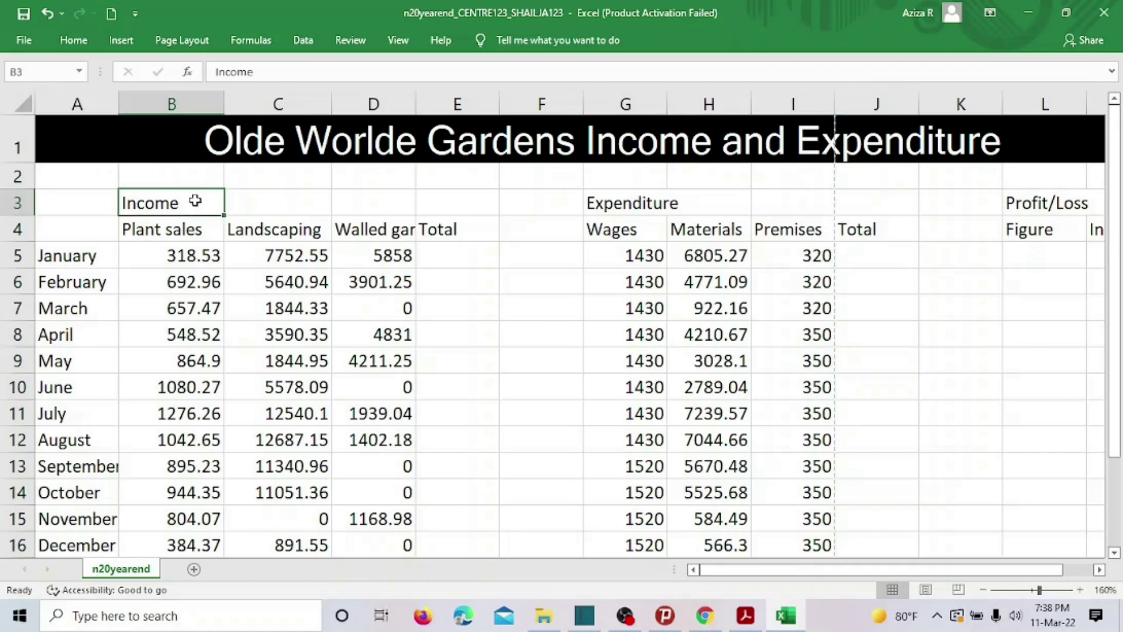
pyautogui.click(748, 618)
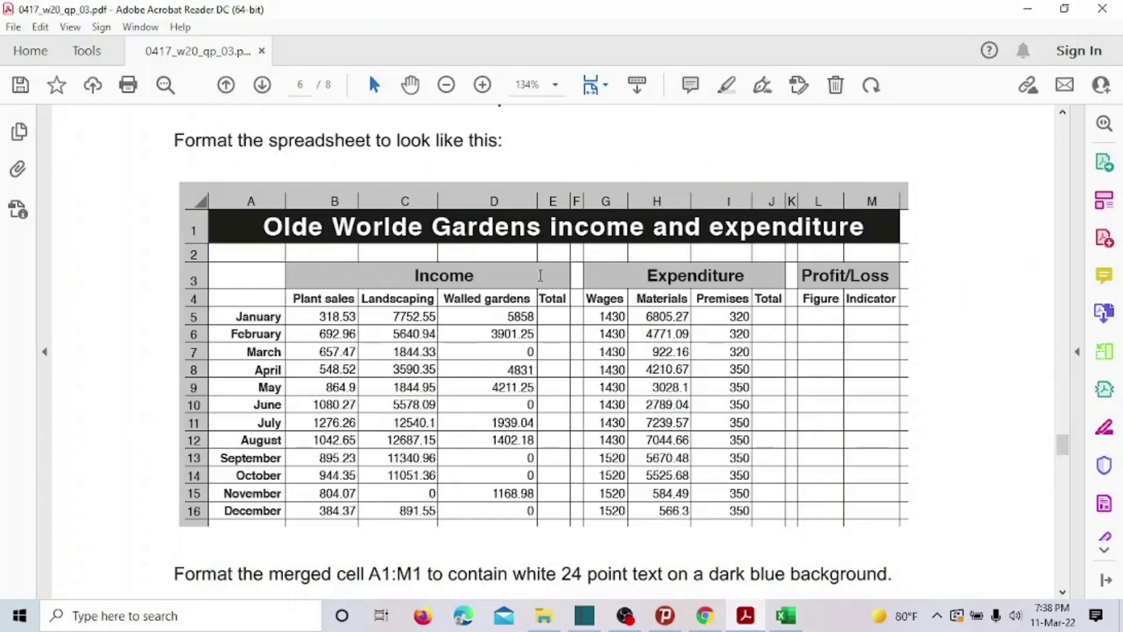
# Return to Excel and select B3:E3 for the Income heading.
pyautogui.click(786, 615)
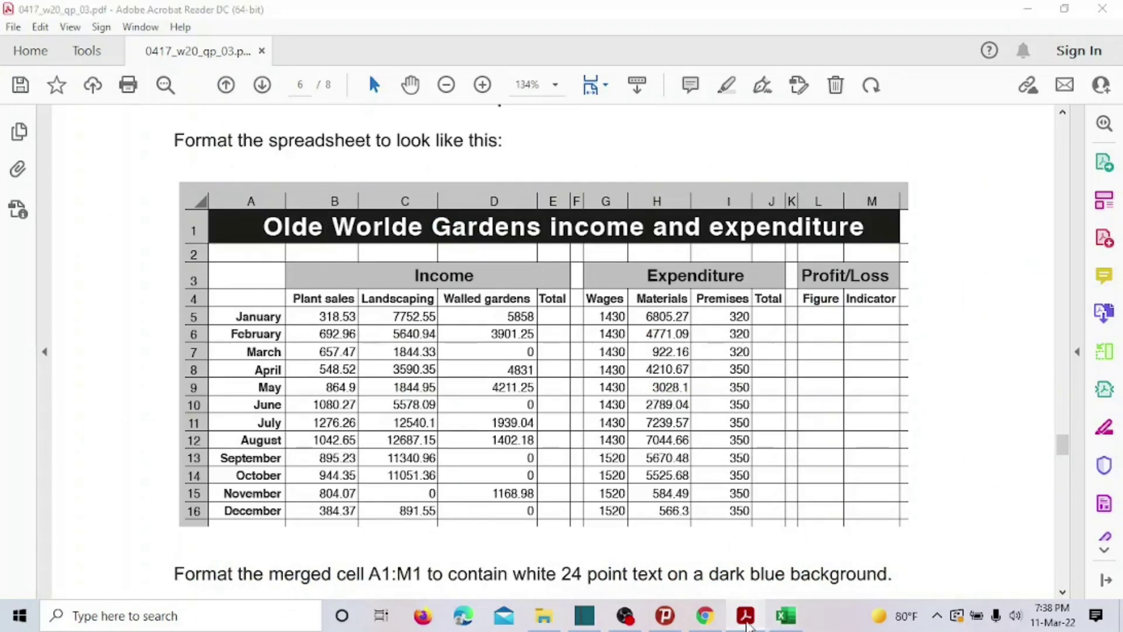
pyautogui.moveTo(192, 207); pyautogui.dragTo(425, 203)
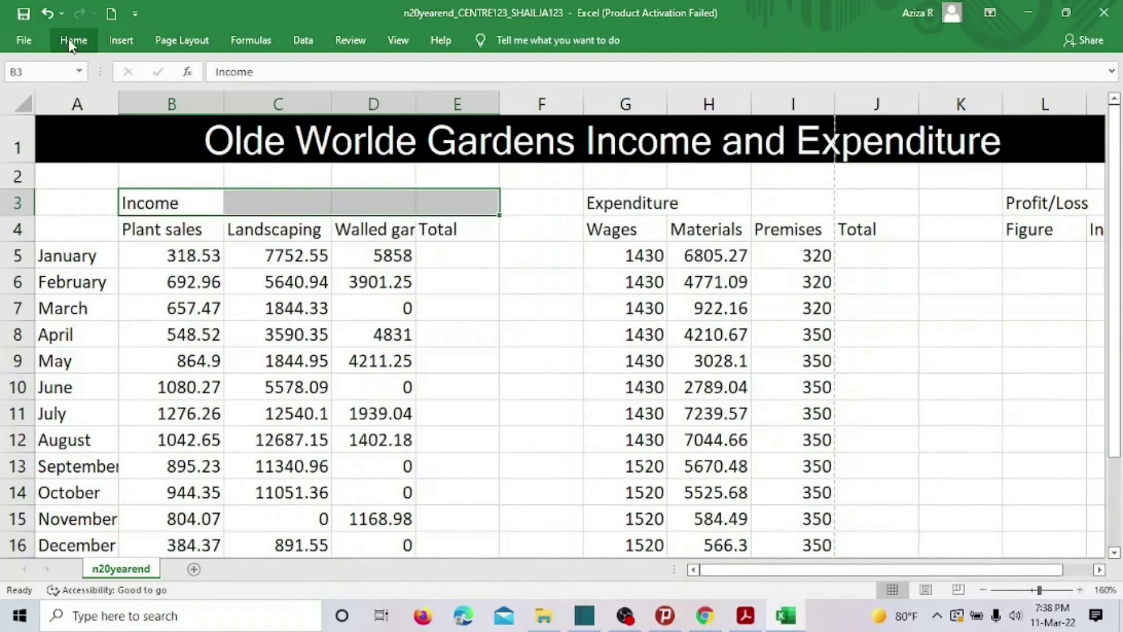
# Merge and centre Income across B3:E3 with grey fill, black text and 14 pt size.
pyautogui.click(74, 39)
pyautogui.click(423, 98)
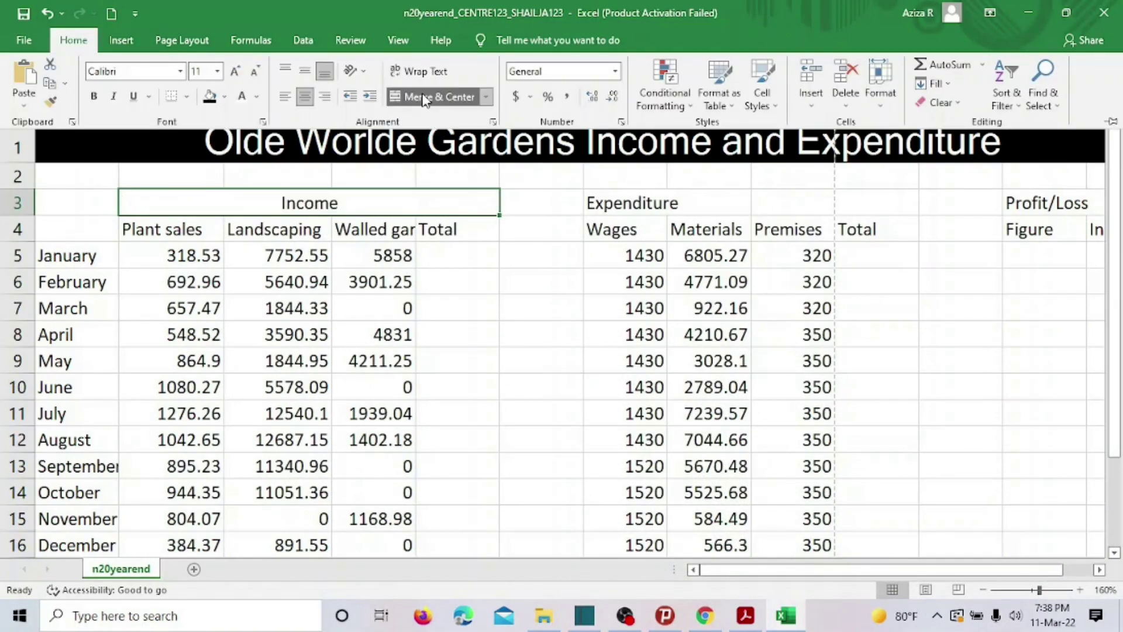
pyautogui.click(223, 97)
pyautogui.click(210, 172)
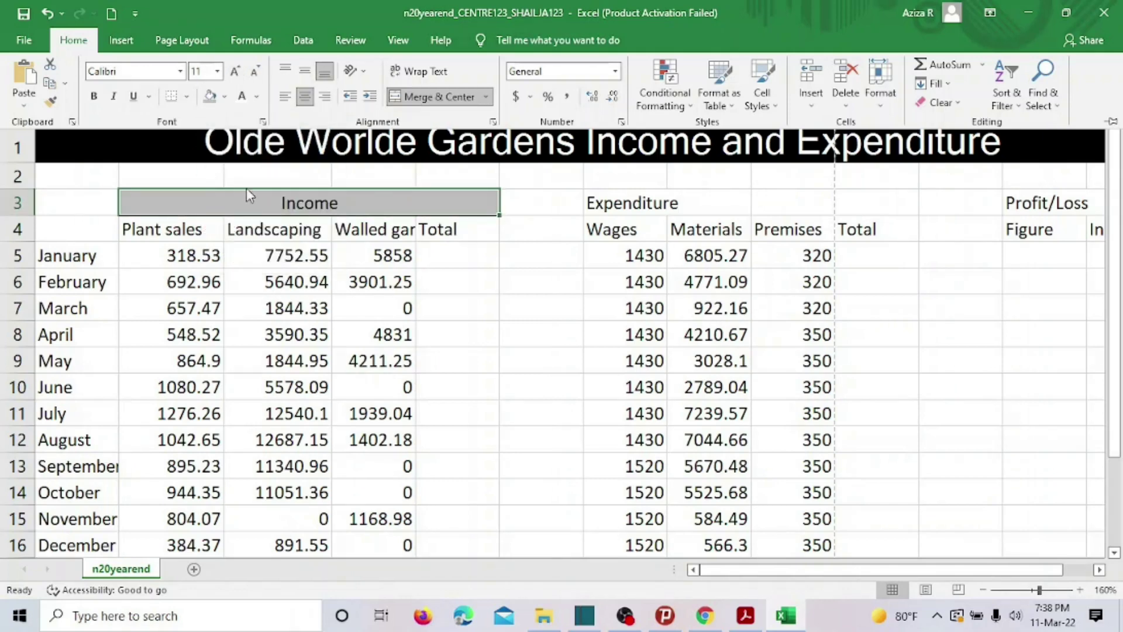
pyautogui.click(255, 97)
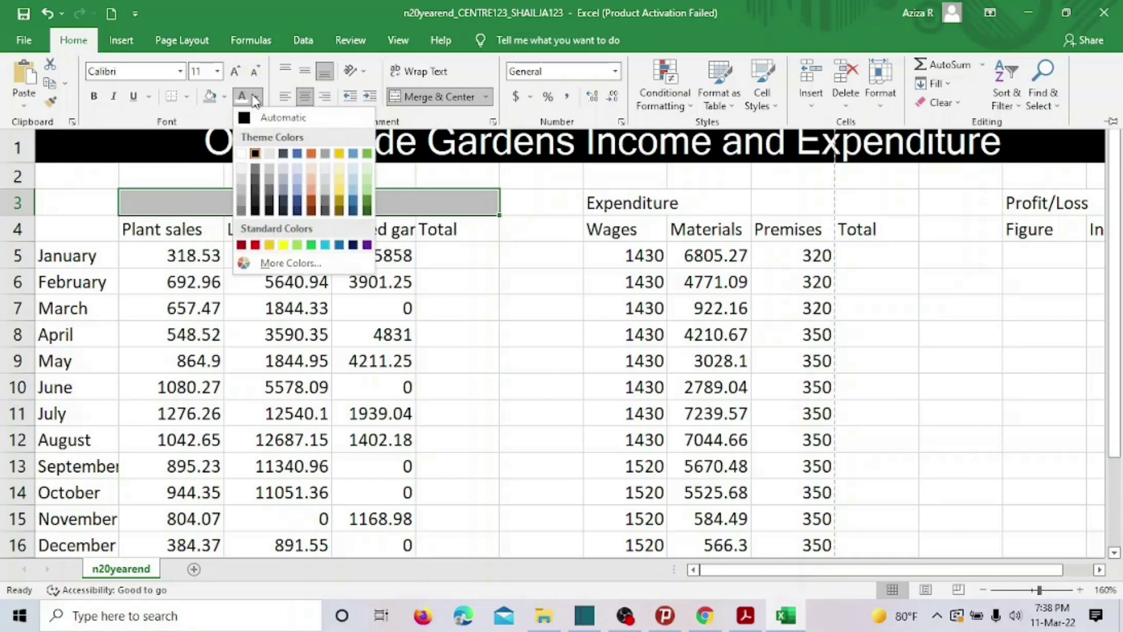
pyautogui.click(255, 152)
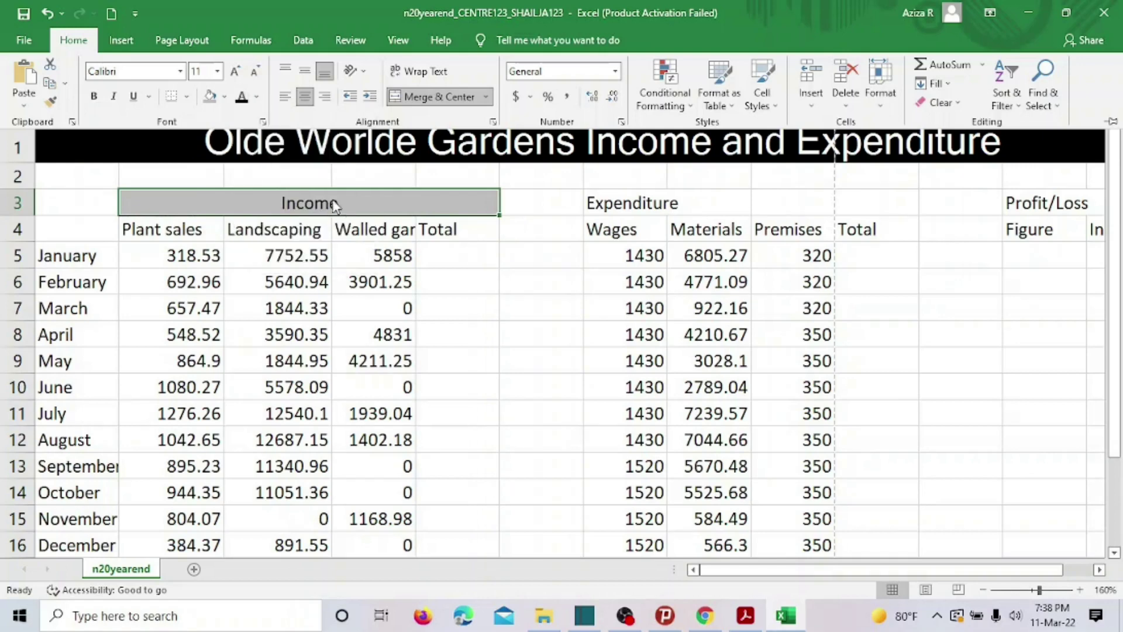
pyautogui.click(217, 72)
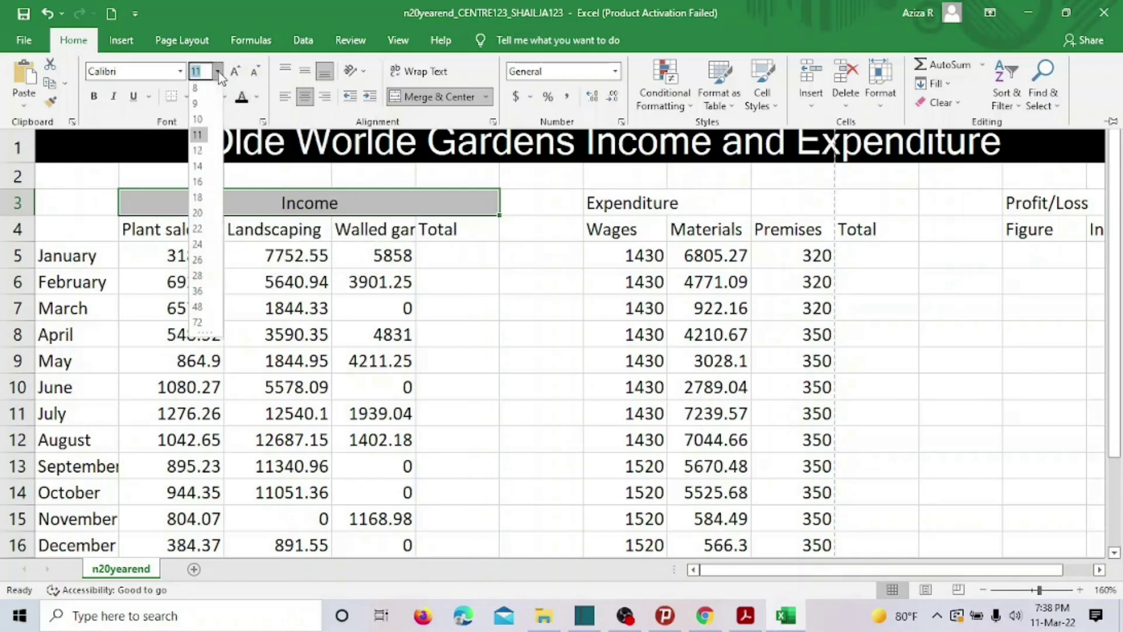
pyautogui.click(206, 170)
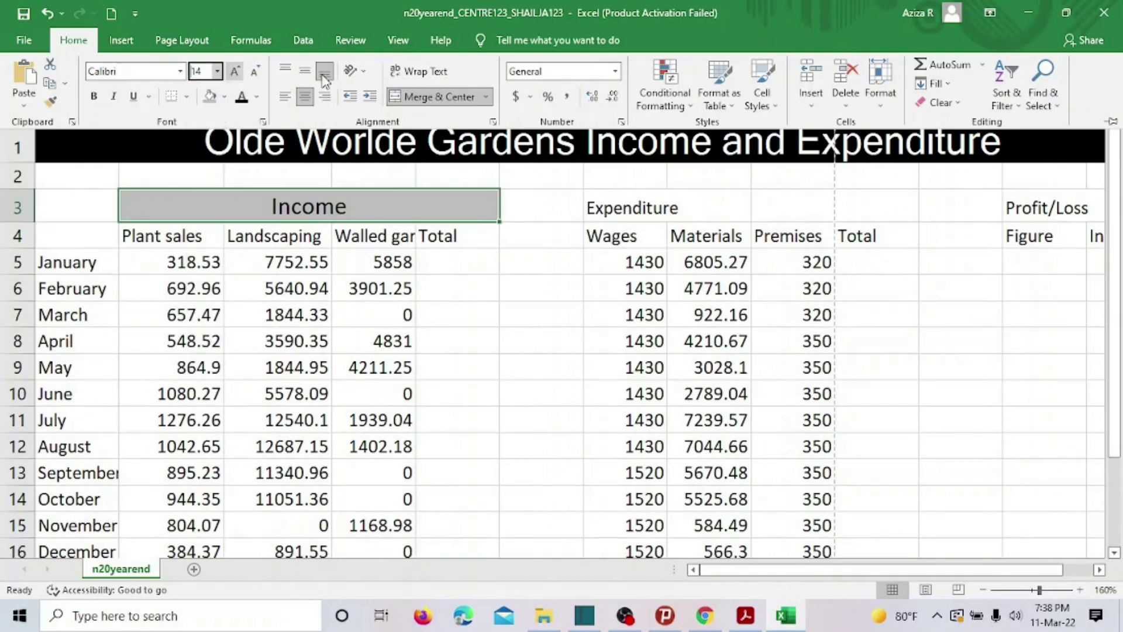
pyautogui.click(598, 191)
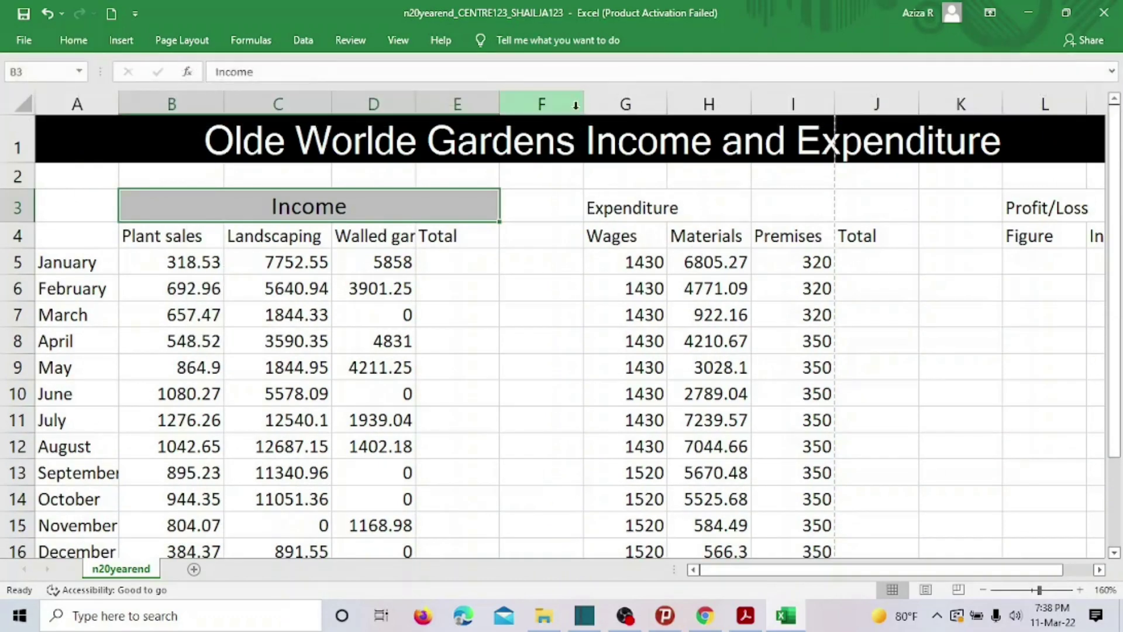
pyautogui.click(745, 615)
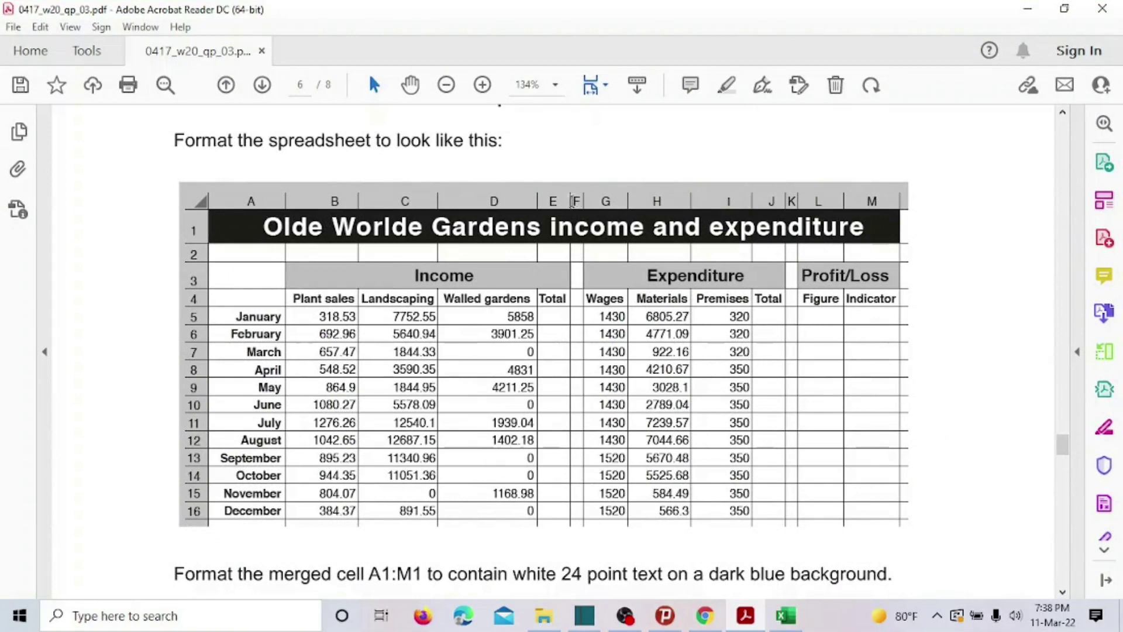
# Check the example's title text in the PDF, then return to Excel.
pyautogui.moveTo(577, 202); pyautogui.dragTo(591, 237)
pyautogui.click(591, 237)
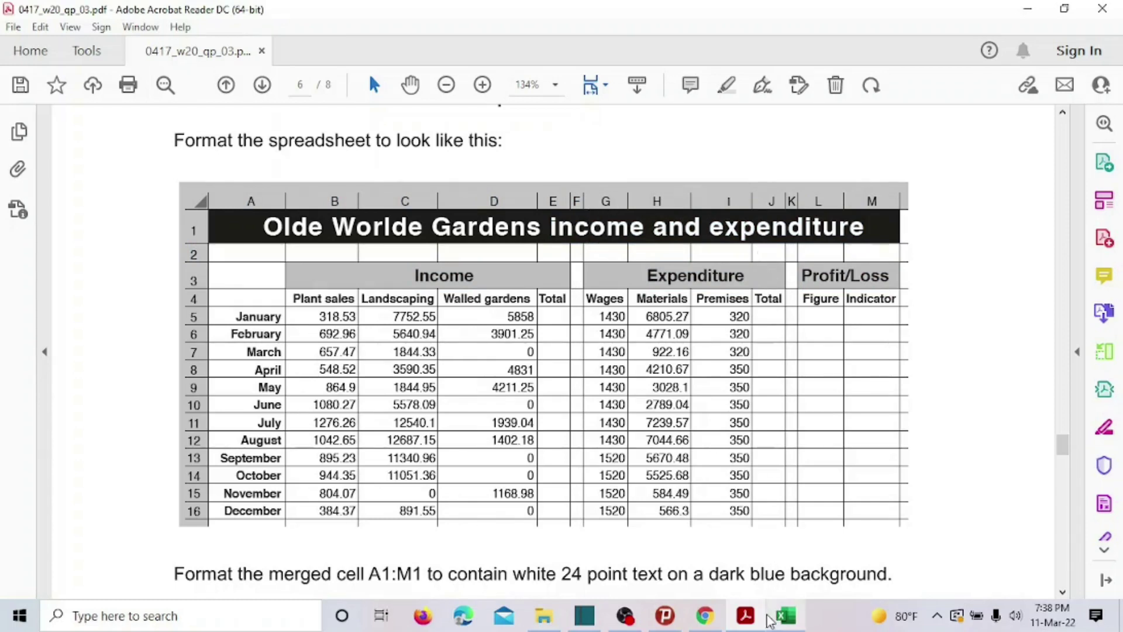
pyautogui.click(785, 615)
# Narrow column F to a spacer and merge G3:J3 as a grey, 14 pt Expenditure heading.
pyautogui.moveTo(584, 106); pyautogui.dragTo(530, 111)
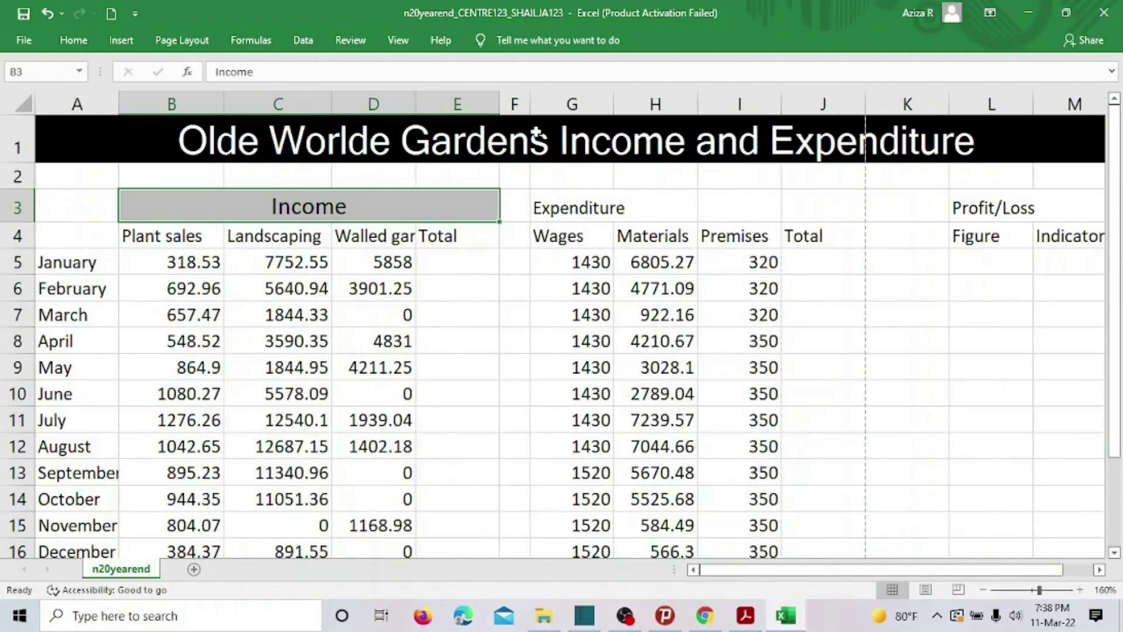
pyautogui.moveTo(590, 207); pyautogui.dragTo(802, 197)
pyautogui.click(73, 40)
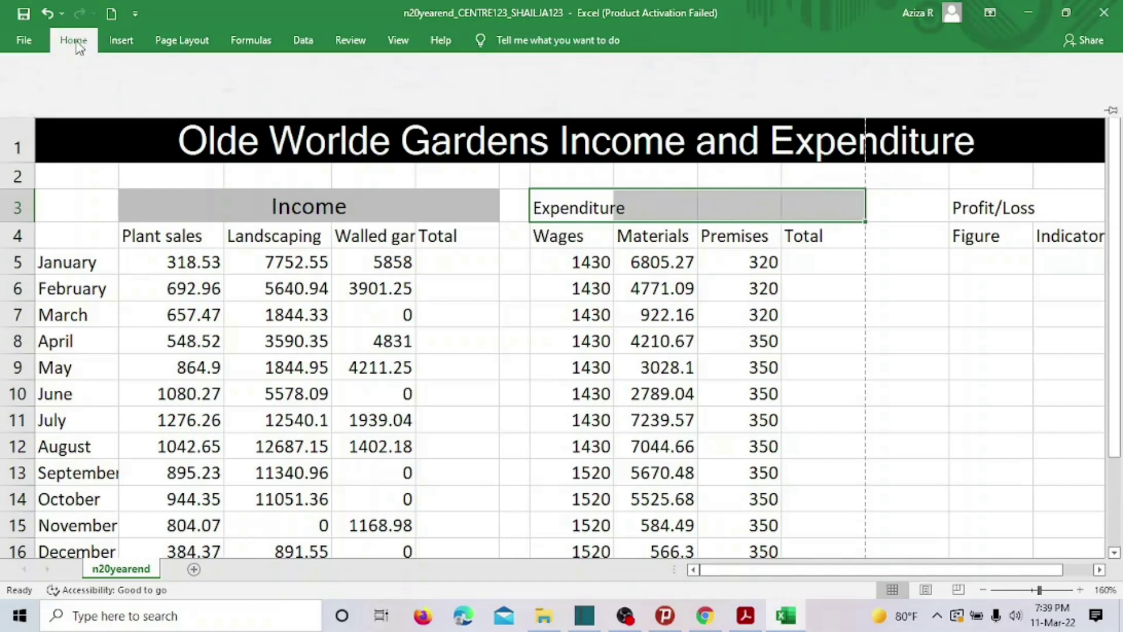
pyautogui.click(391, 98)
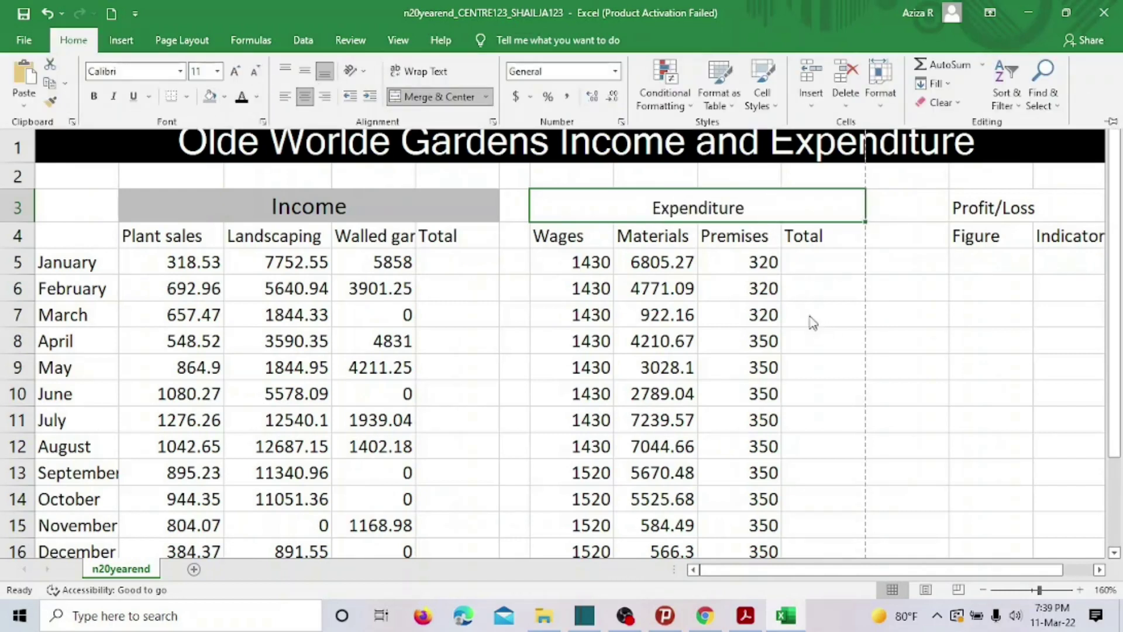
pyautogui.click(212, 98)
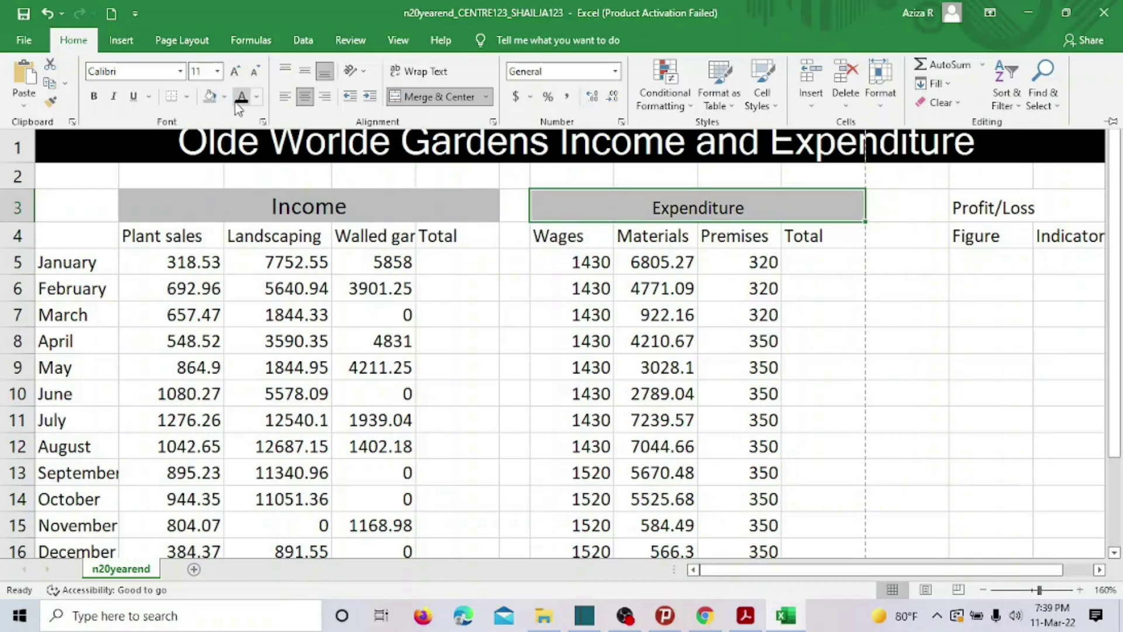
pyautogui.click(219, 72)
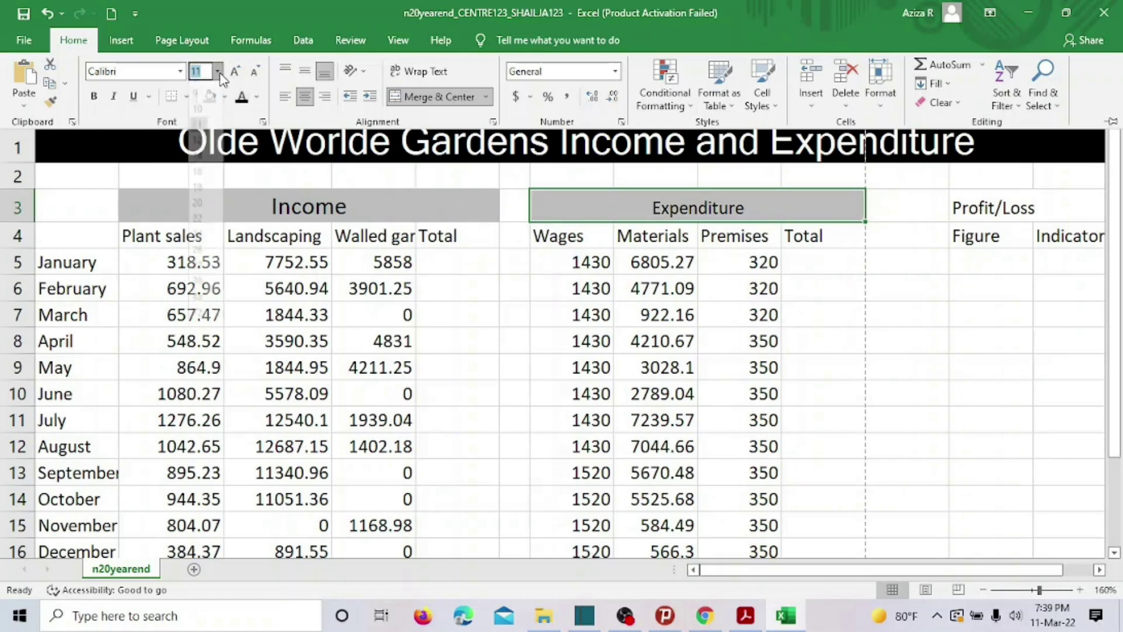
pyautogui.click(214, 170)
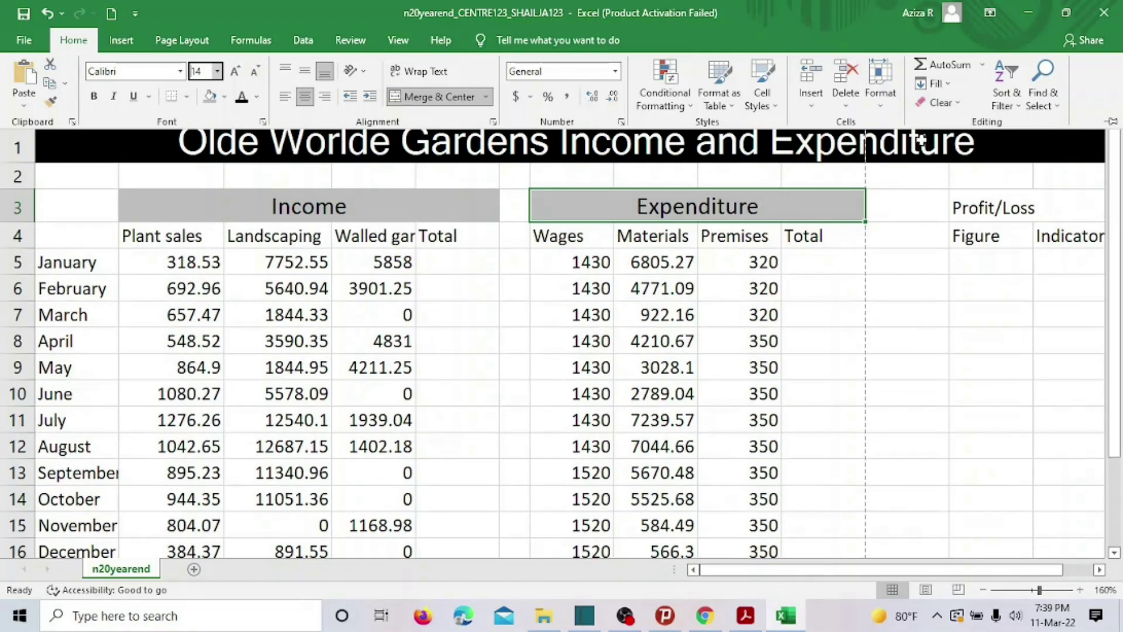
pyautogui.click(745, 615)
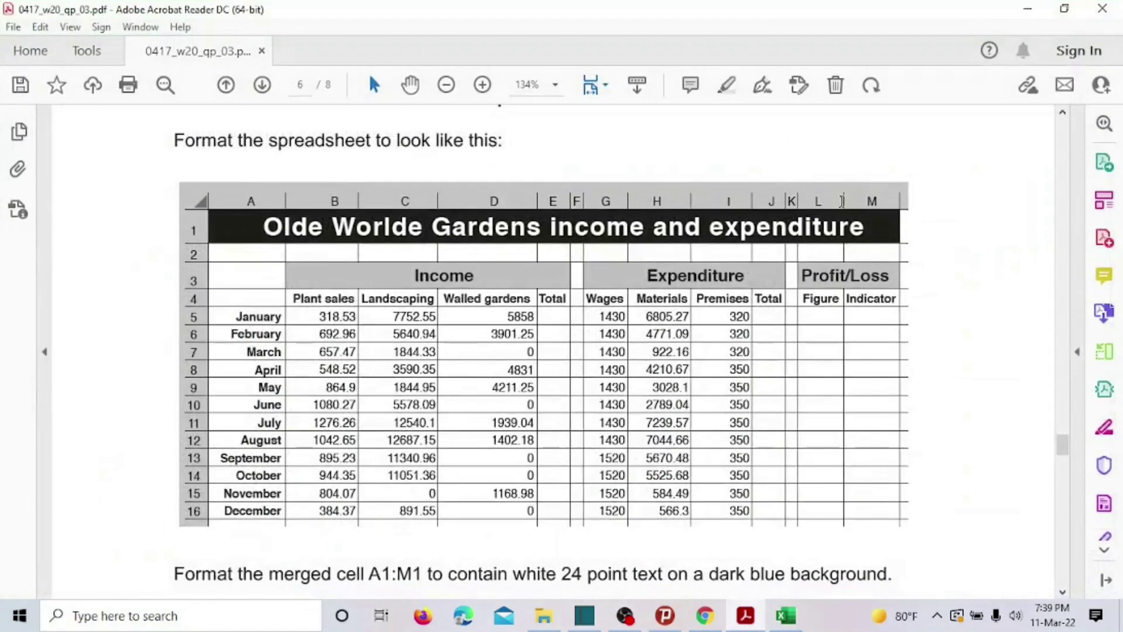
# Narrow column K to a spacer and merge and centre Profit/Loss across L3:M3.
pyautogui.click(786, 616)
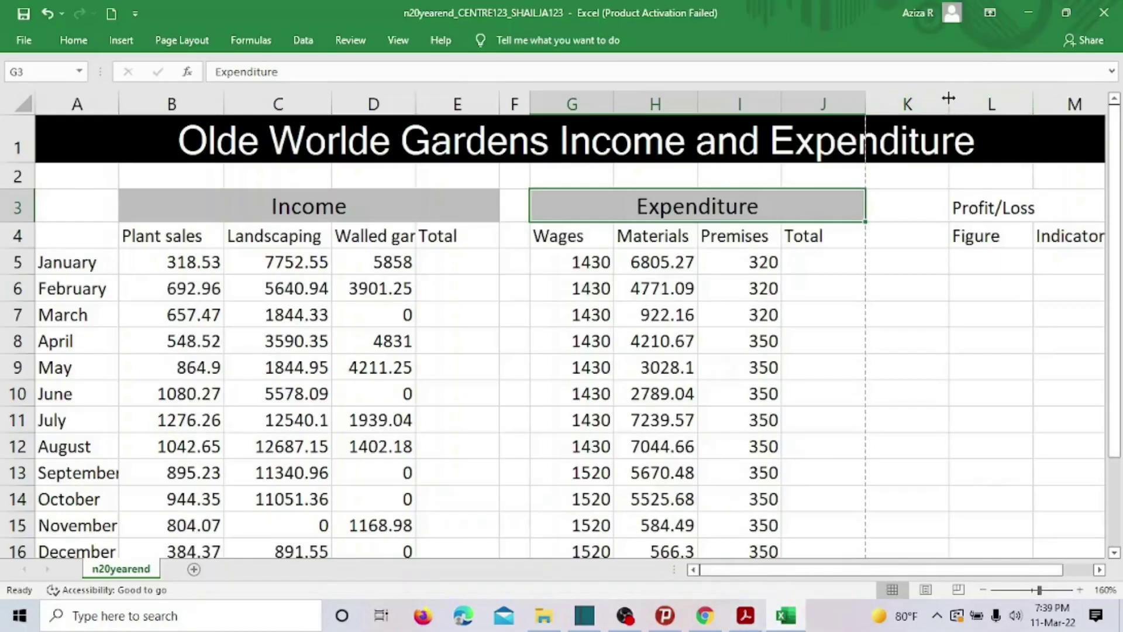
pyautogui.moveTo(949, 98); pyautogui.dragTo(886, 99)
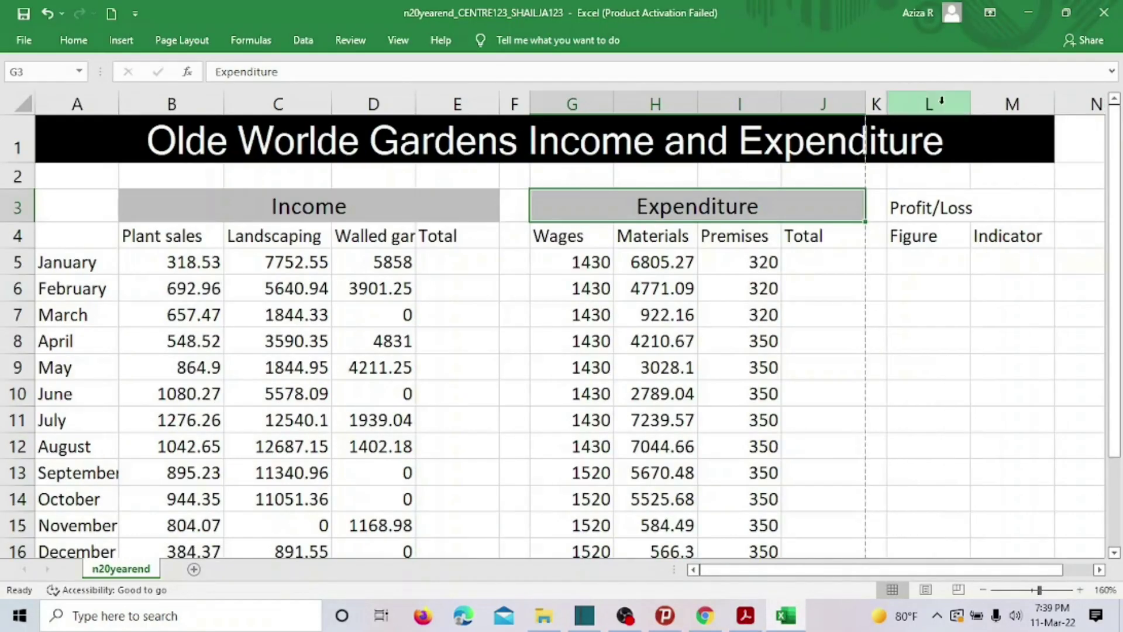
pyautogui.moveTo(943, 211); pyautogui.dragTo(982, 205)
pyautogui.click(73, 40)
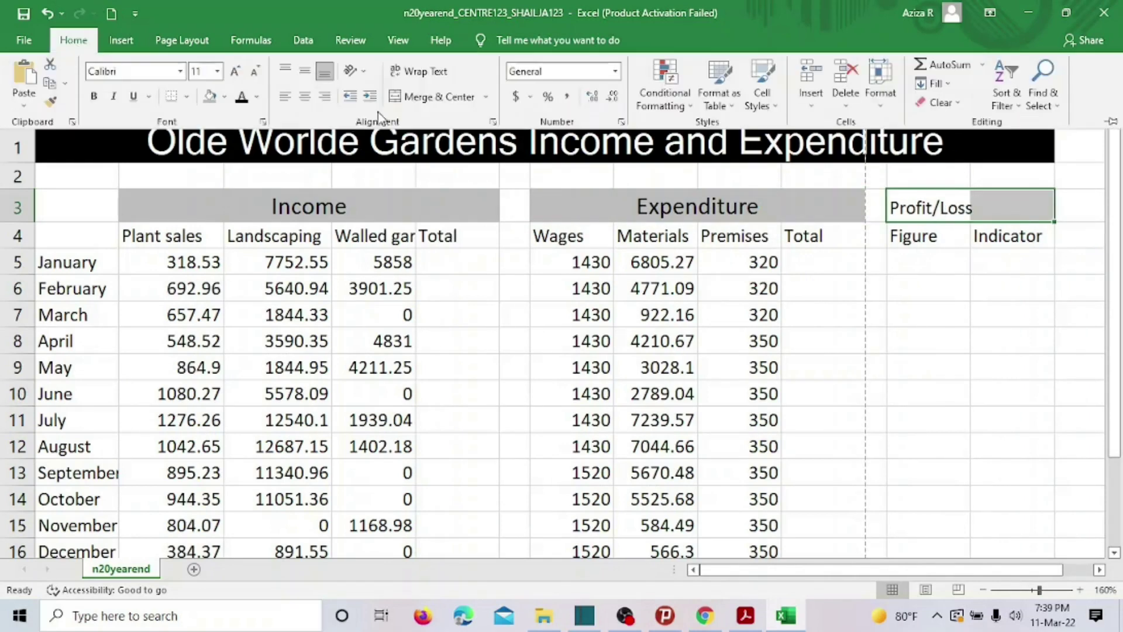
pyautogui.click(433, 97)
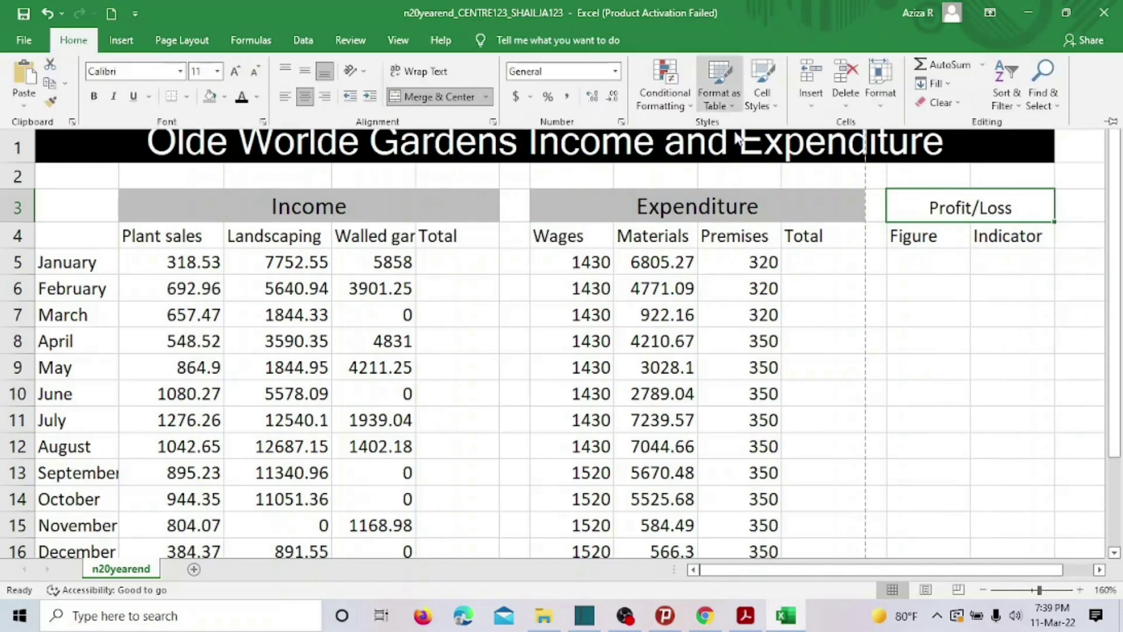
# Give the Profit/Loss heading 14 pt text and grey fill, and narrow column F further.
pyautogui.click(217, 70)
pyautogui.click(199, 153)
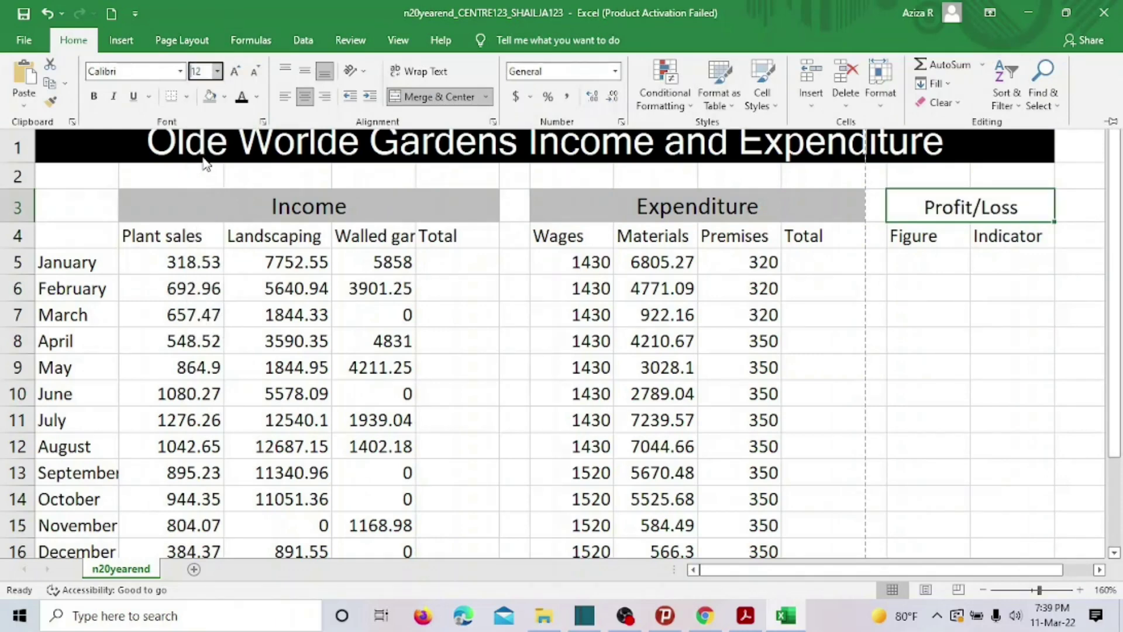
pyautogui.click(217, 71)
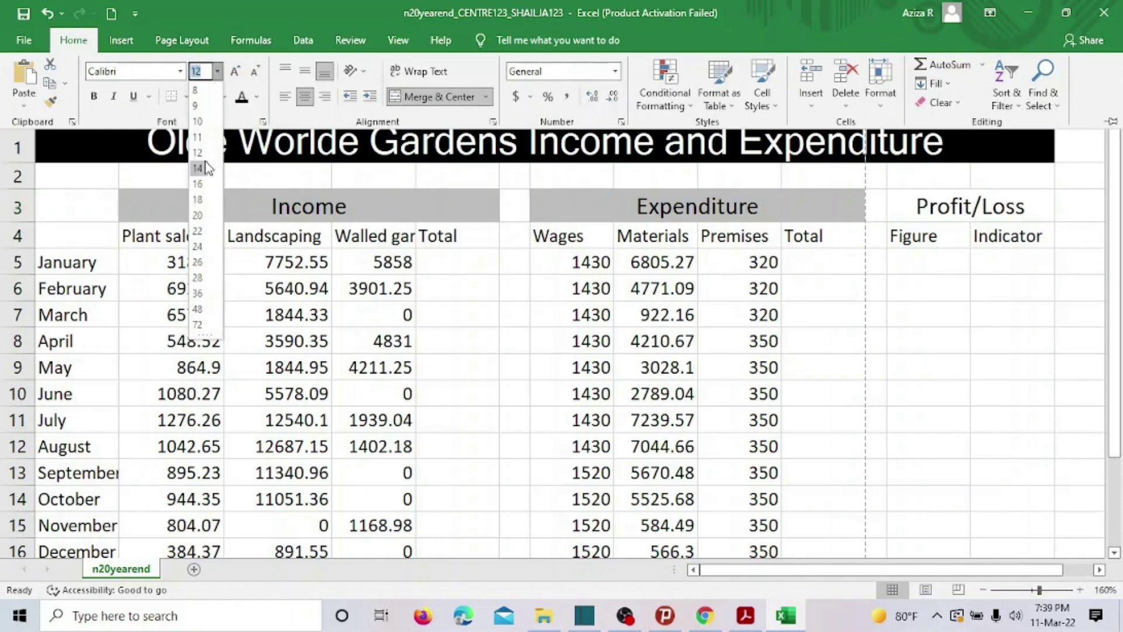
pyautogui.click(204, 166)
pyautogui.click(211, 102)
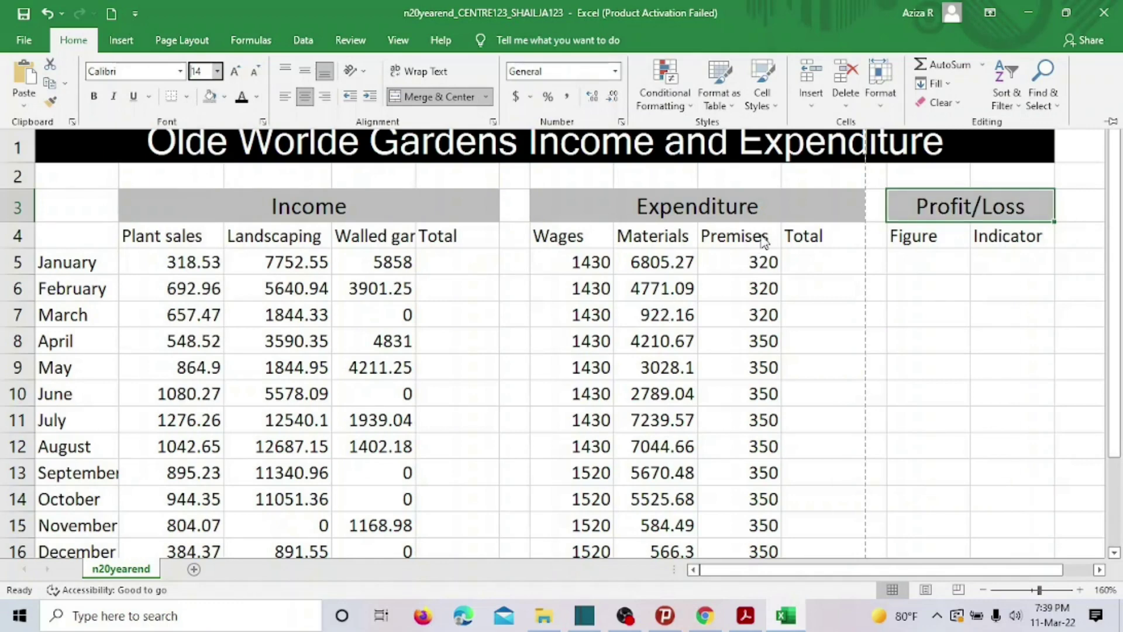
pyautogui.click(829, 291)
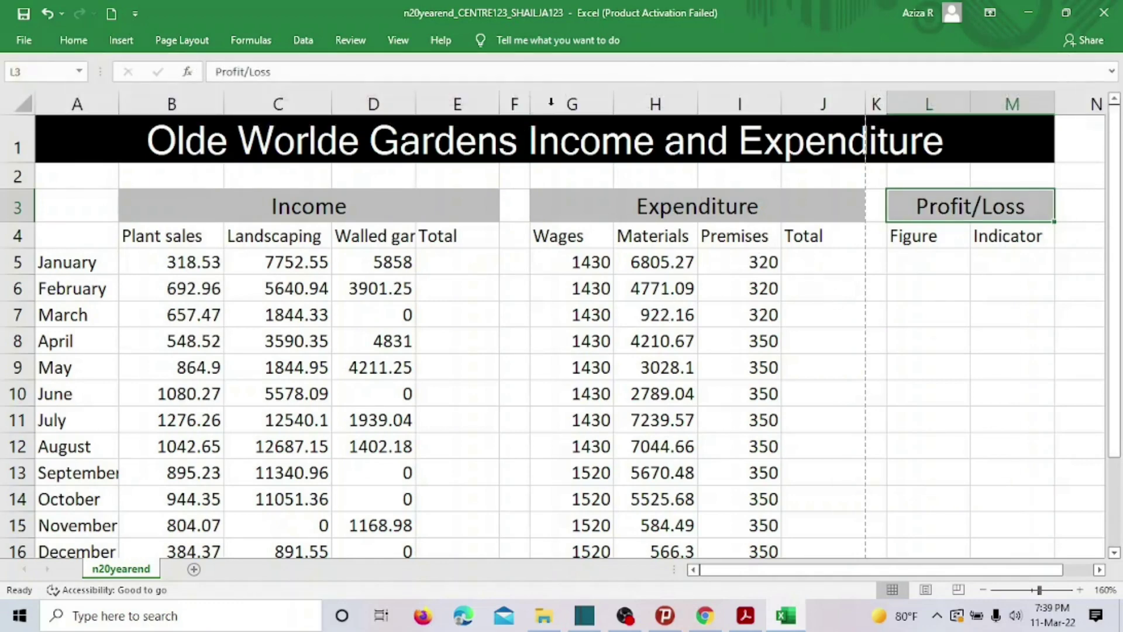
pyautogui.moveTo(534, 104); pyautogui.dragTo(523, 103)
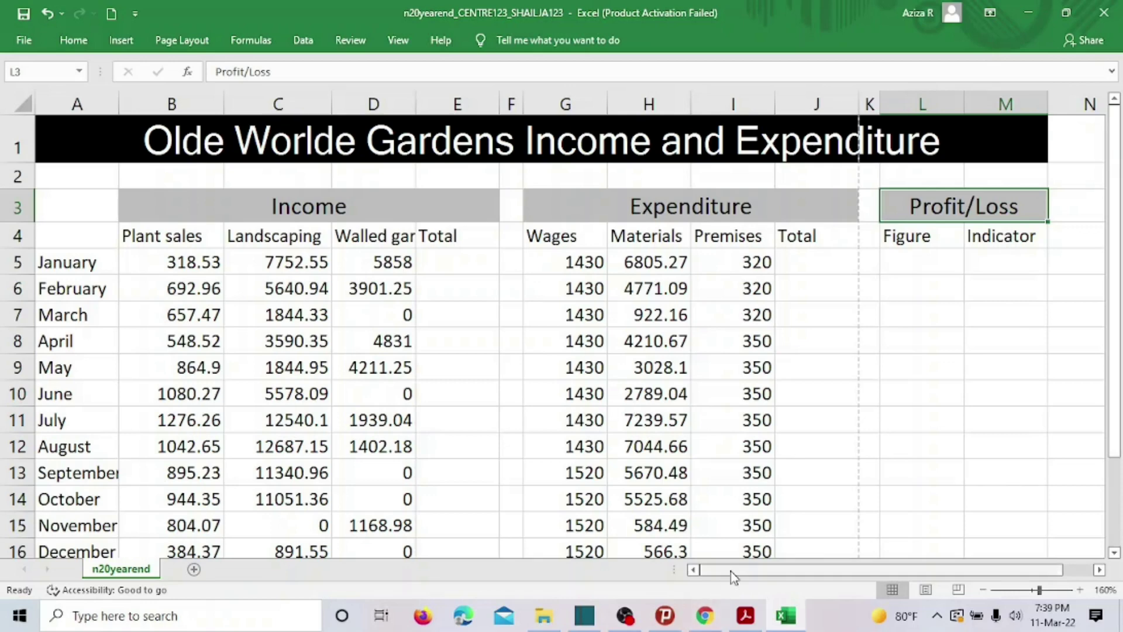
pyautogui.click(745, 618)
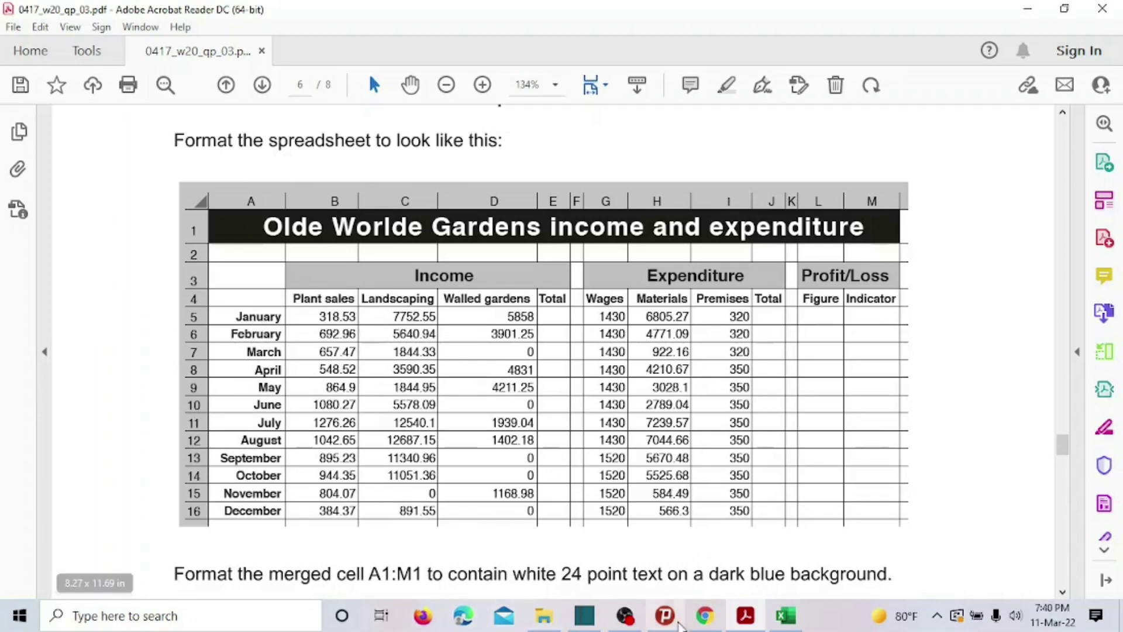
# Return to the Excel workbook after comparing against the example layout.
pyautogui.click(784, 618)
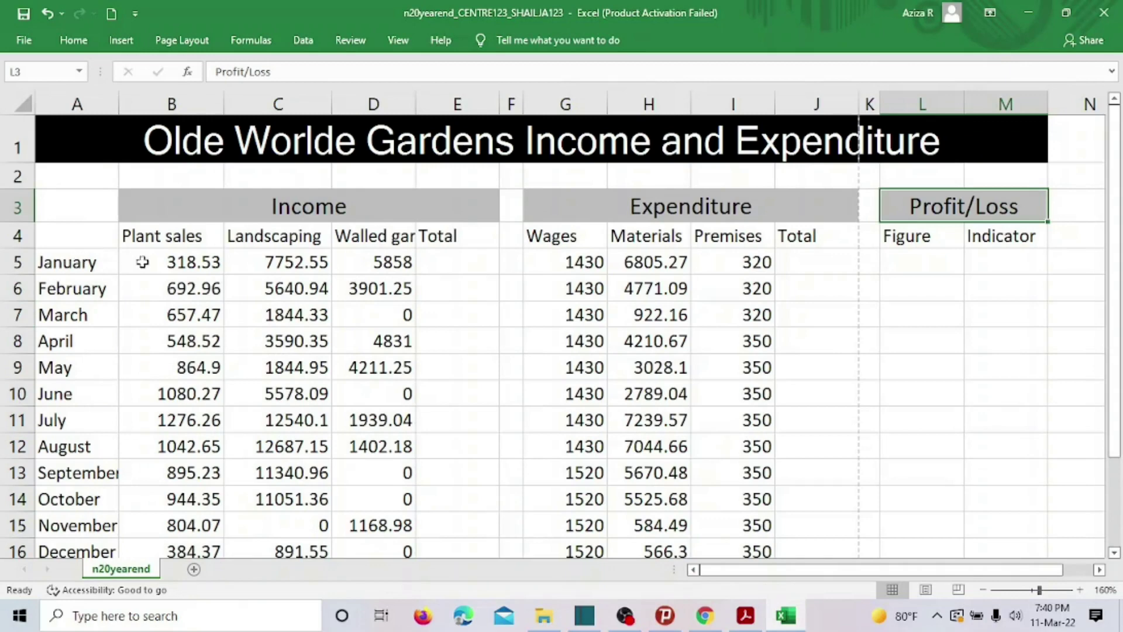
# Right-align the month names January to December in column A.
pyautogui.moveTo(68, 259); pyautogui.dragTo(58, 504)
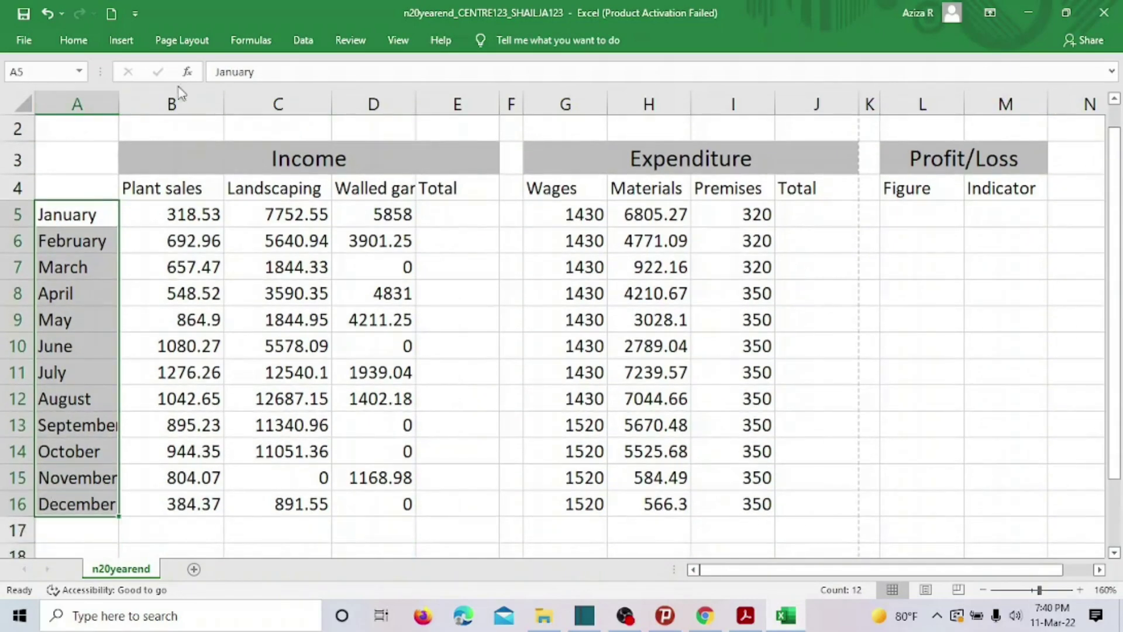
pyautogui.click(74, 39)
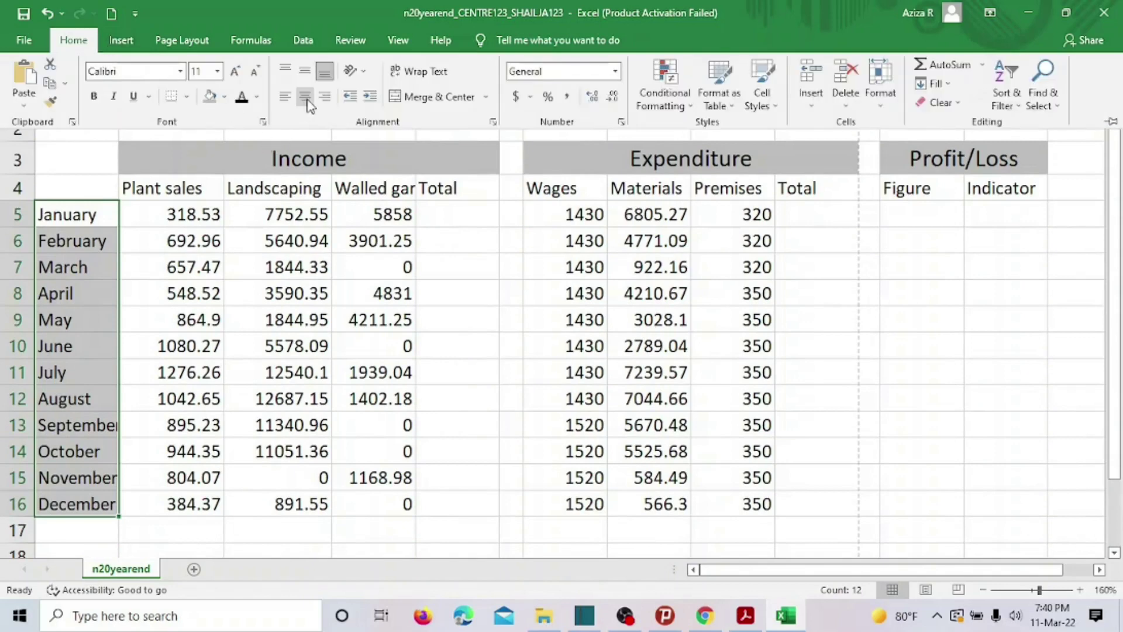
pyautogui.click(321, 99)
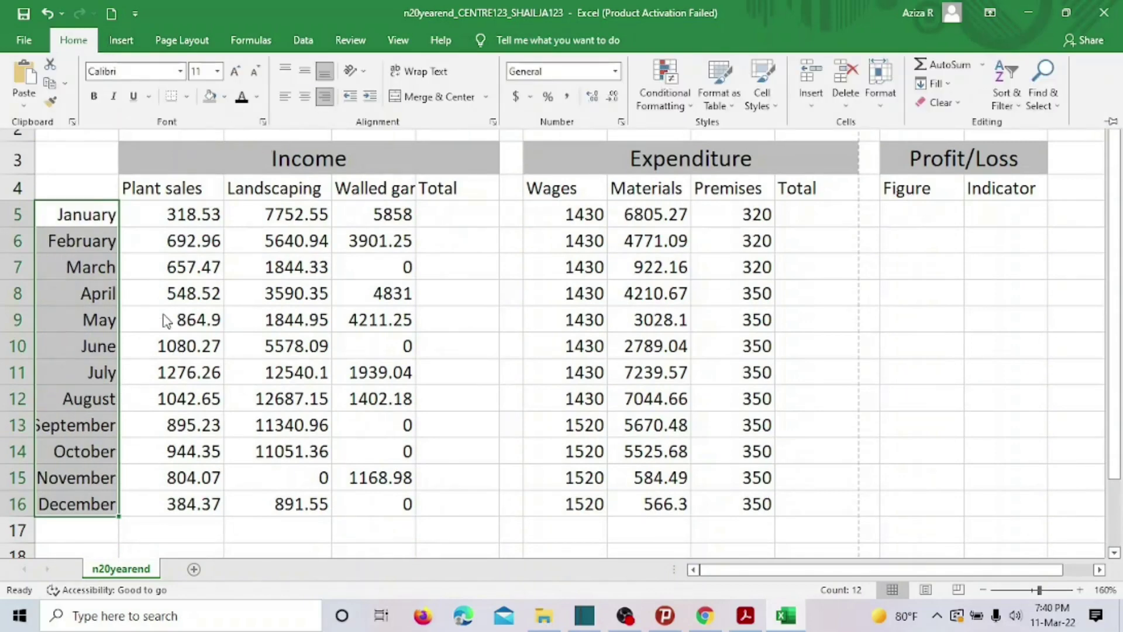
# Select the table range A2:M16 and open the Borders dropdown.
pyautogui.scroll(2, 115, 168)
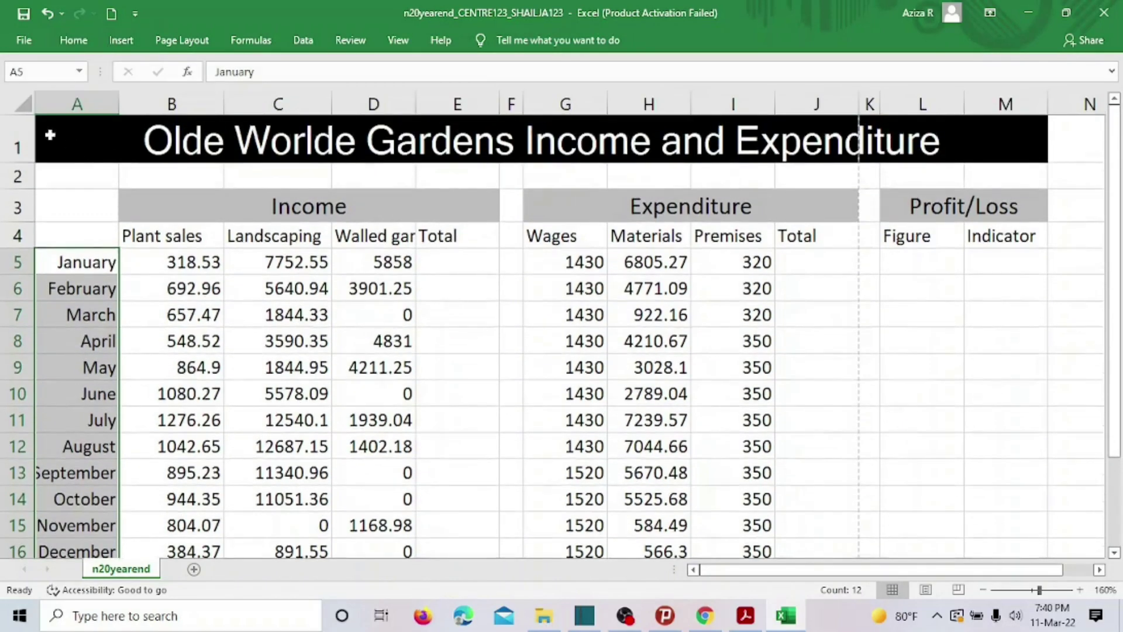
pyautogui.moveTo(84, 182); pyautogui.dragTo(909, 316)
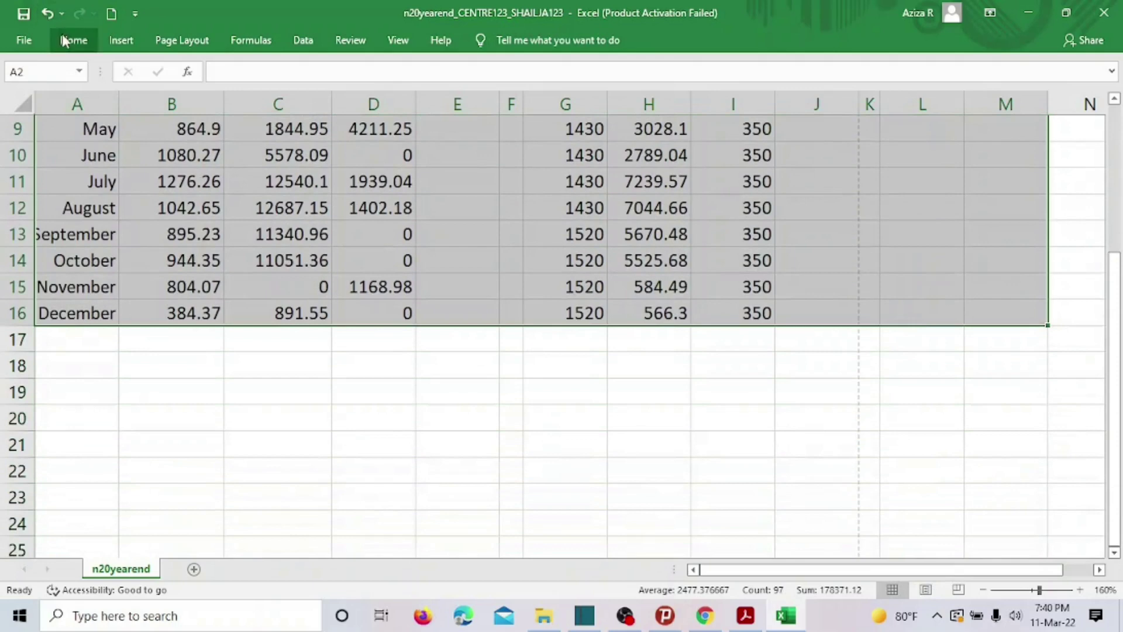
pyautogui.click(73, 41)
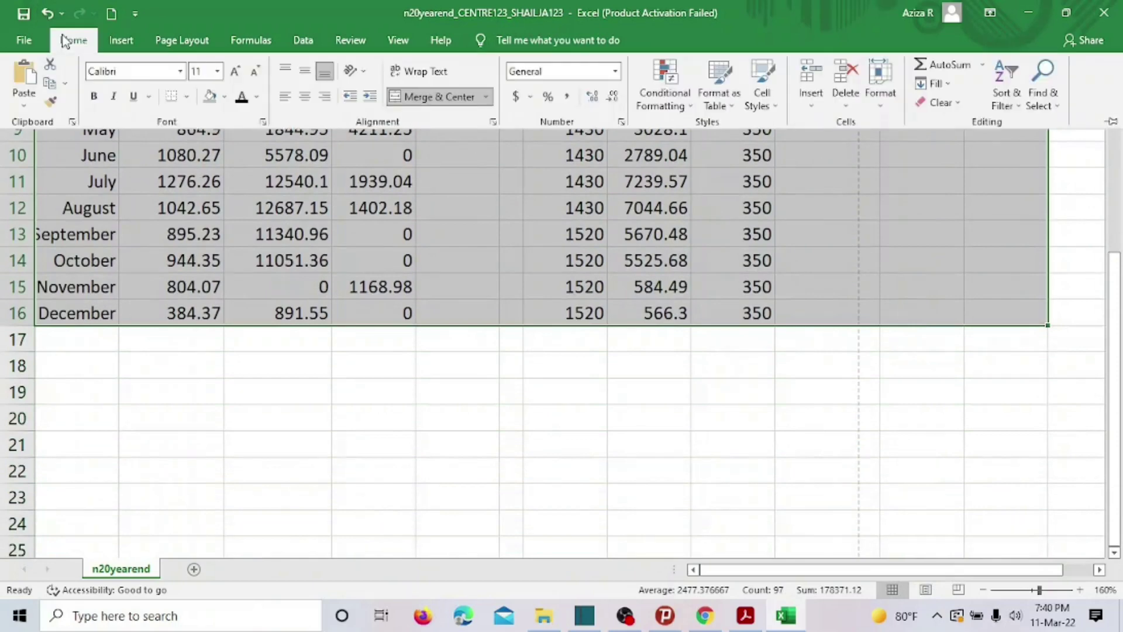
pyautogui.click(186, 96)
# Apply All Borders to every cell of the A2:M16 table.
pyautogui.click(193, 238)
pyautogui.scroll(3, 715, 391)
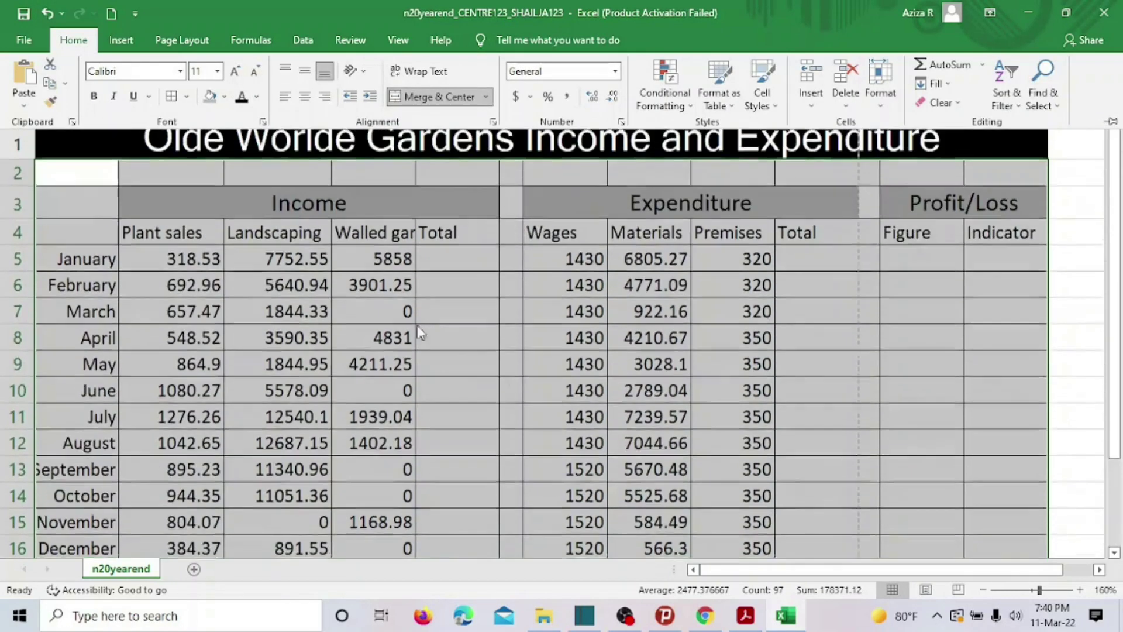
pyautogui.click(1089, 364)
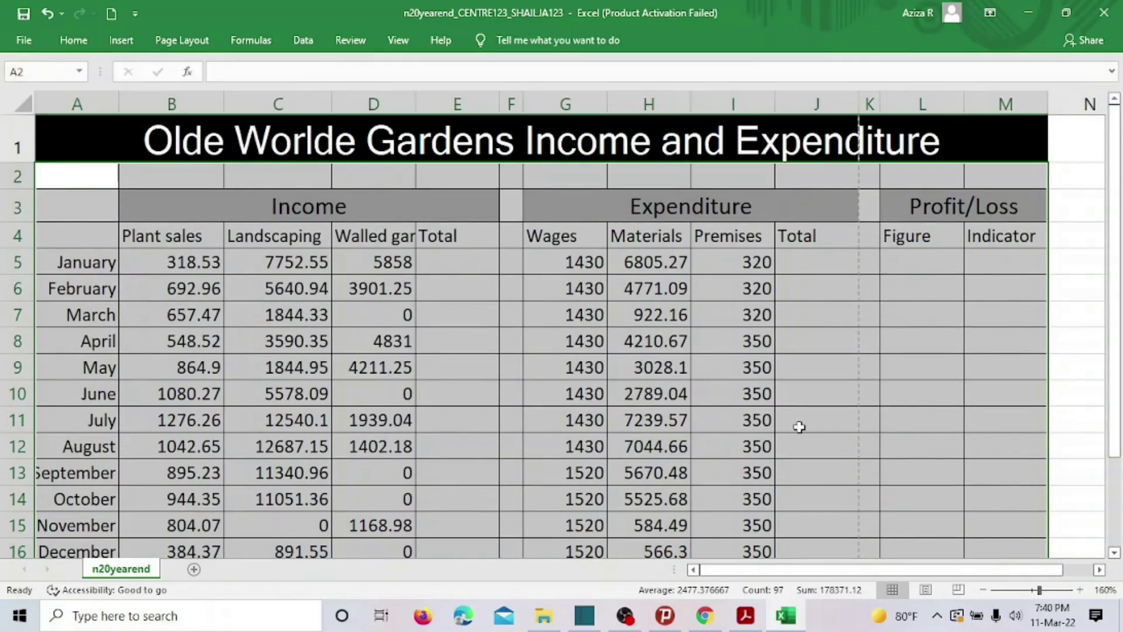
# Widen column D so 'Walled gardens' fits, then bring the exam PDF forward.
pyautogui.click(801, 426)
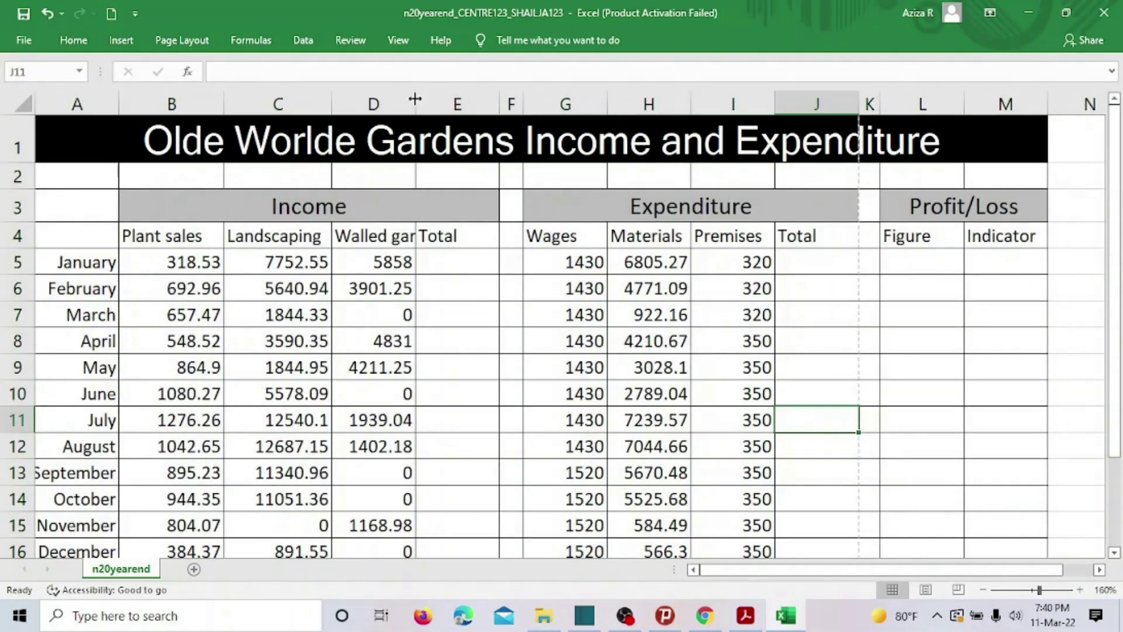
pyautogui.moveTo(415, 100); pyautogui.dragTo(457, 103)
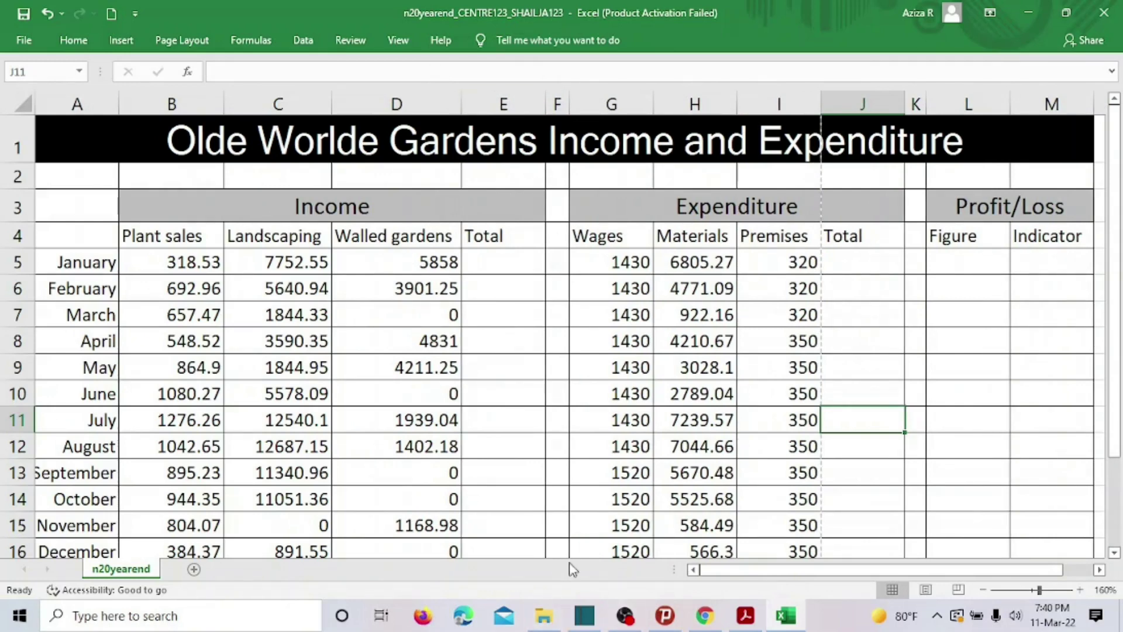
pyautogui.click(745, 615)
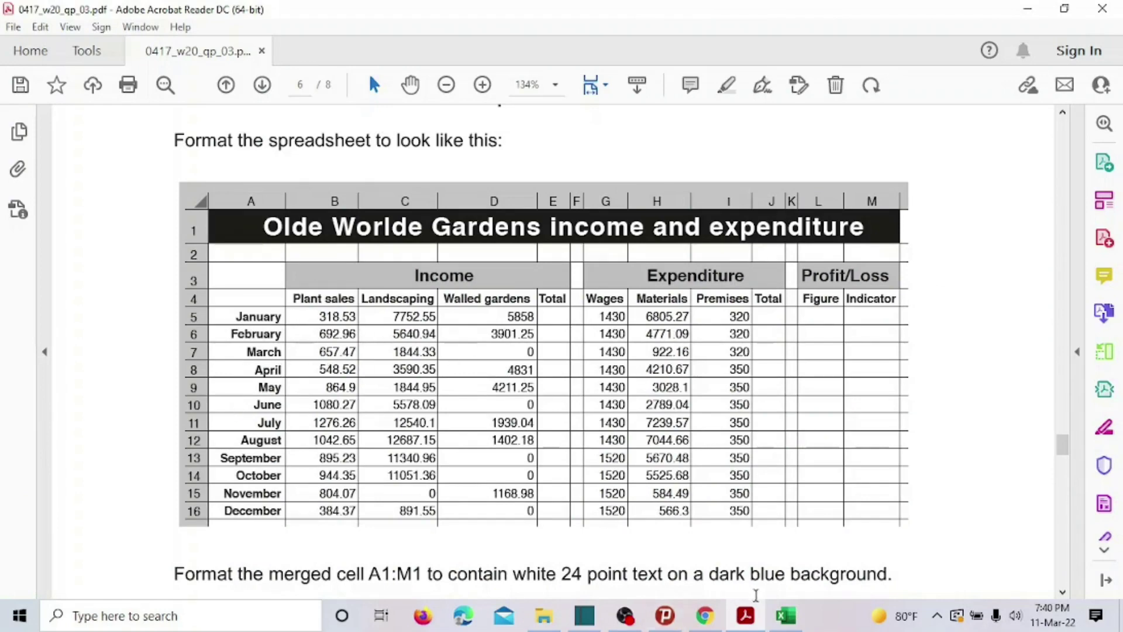
# Make the month names January to December in column A bold.
pyautogui.click(786, 616)
pyautogui.moveTo(59, 258); pyautogui.dragTo(58, 479)
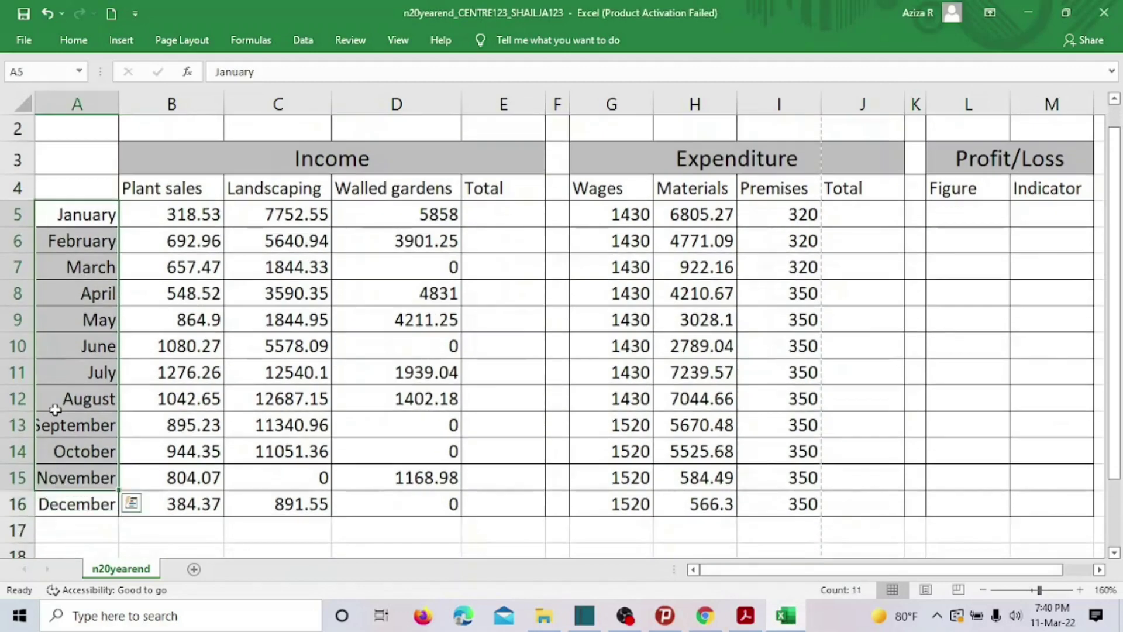
pyautogui.click(89, 369)
pyautogui.moveTo(74, 220); pyautogui.dragTo(58, 481)
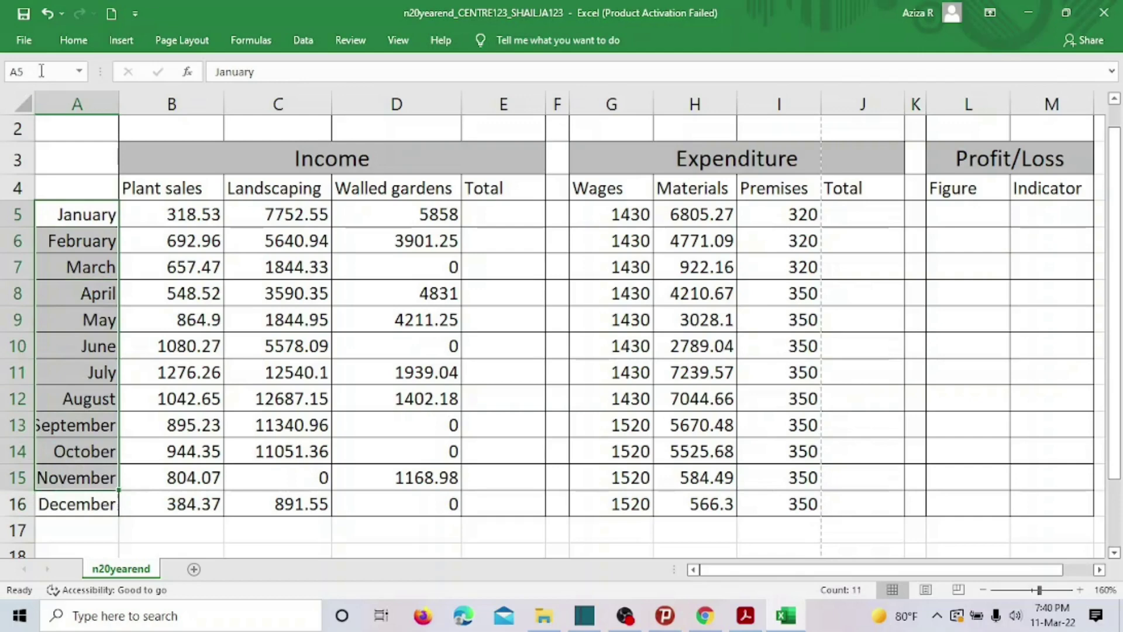
pyautogui.click(73, 41)
pyautogui.click(94, 97)
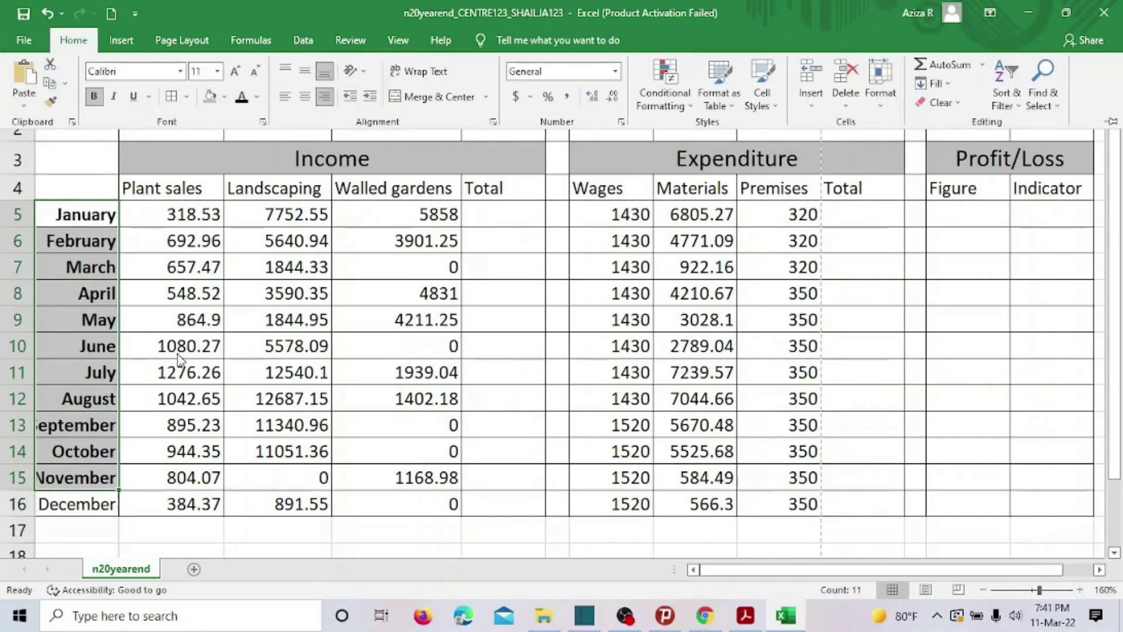
pyautogui.scroll(1, 198, 295)
pyautogui.scroll(-1, 88, 419)
pyautogui.click(49, 446)
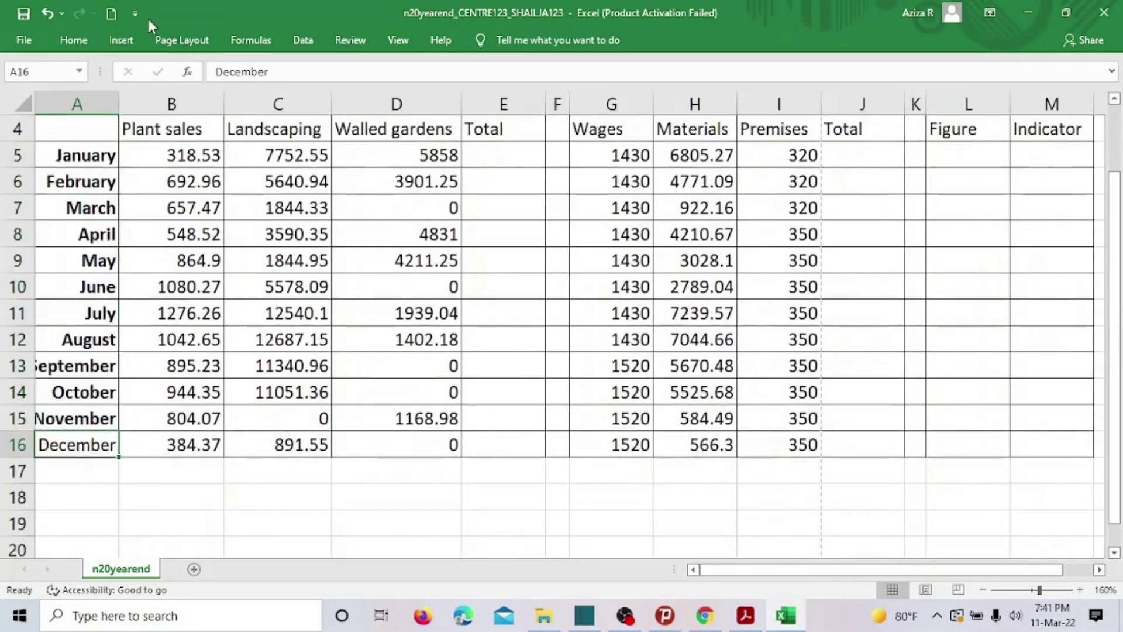
pyautogui.click(78, 42)
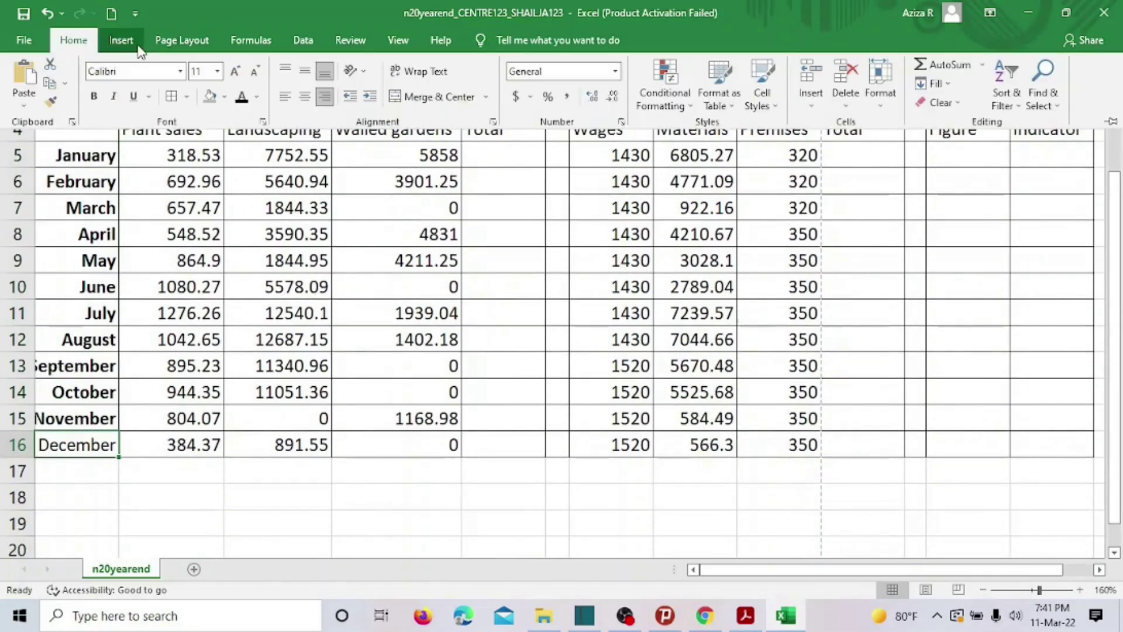
pyautogui.click(94, 96)
pyautogui.click(218, 257)
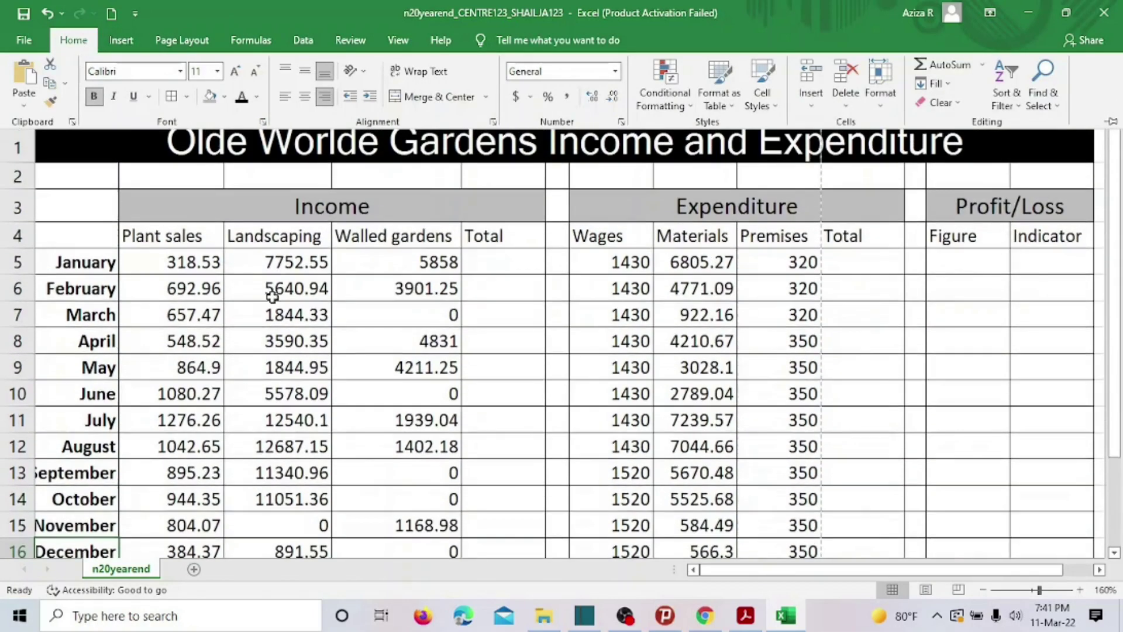
# Make the row 4 column headings B4:M4 bold.
pyautogui.moveTo(188, 234); pyautogui.dragTo(1067, 242)
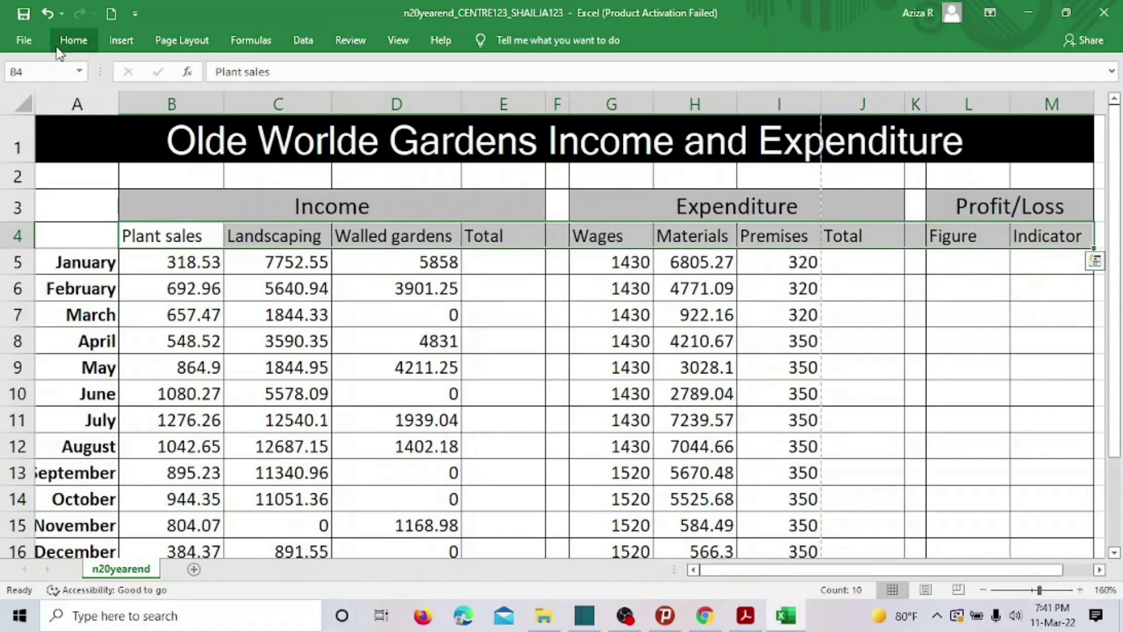
pyautogui.click(73, 40)
pyautogui.click(95, 97)
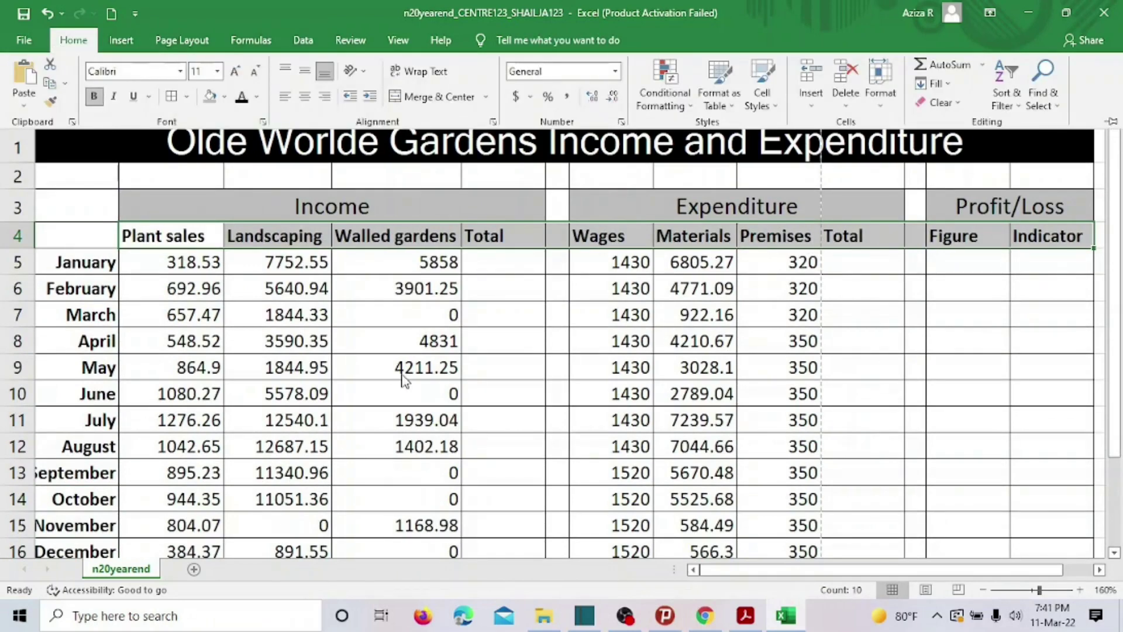
# Bold the Income, Expenditure and Profit/Loss headings in row 3, then return to the PDF.
pyautogui.click(254, 208)
pyautogui.moveTo(255, 208); pyautogui.dragTo(971, 207)
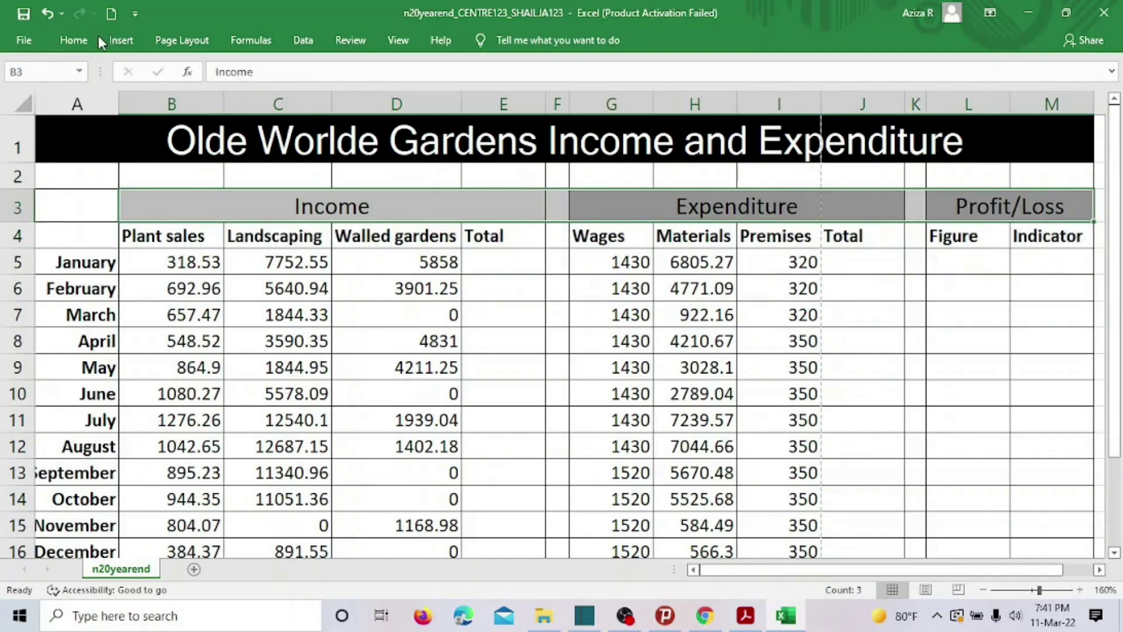
pyautogui.click(82, 40)
pyautogui.click(94, 97)
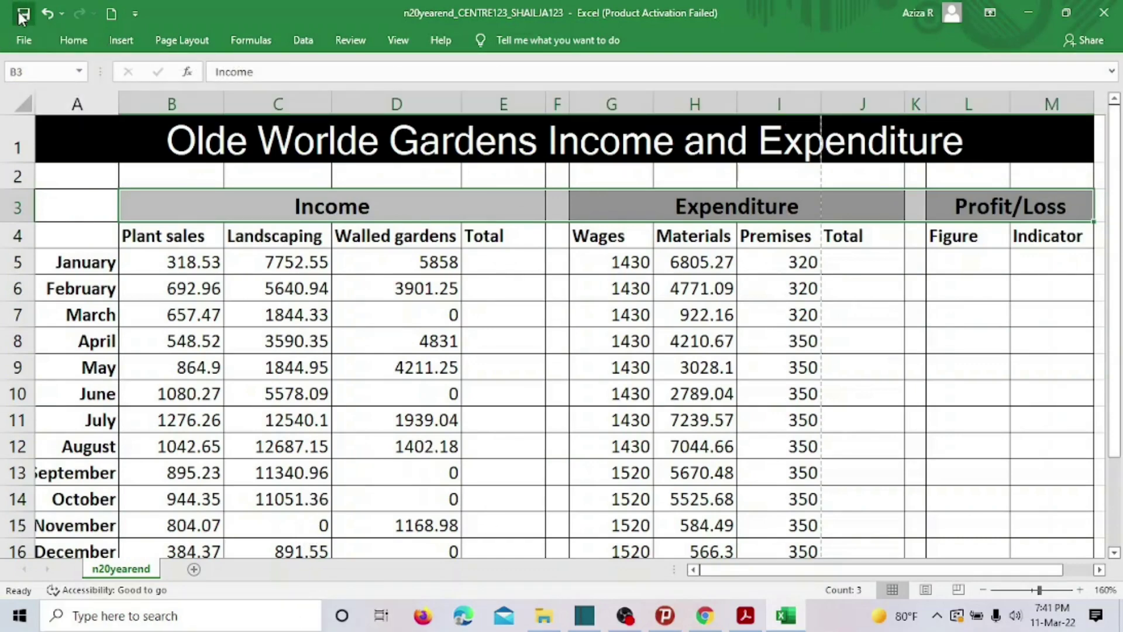
pyautogui.click(746, 615)
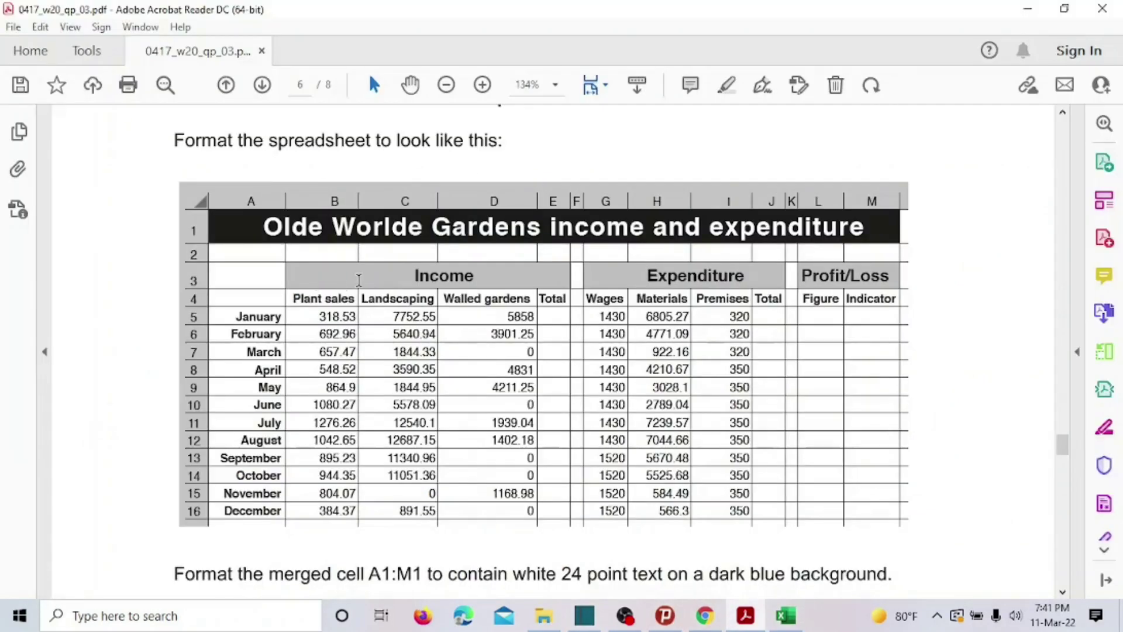
# Set the merged 'Olde Worlde Gardens' title in A1 to 24-point font size.
pyautogui.scroll(-3, 359, 280)
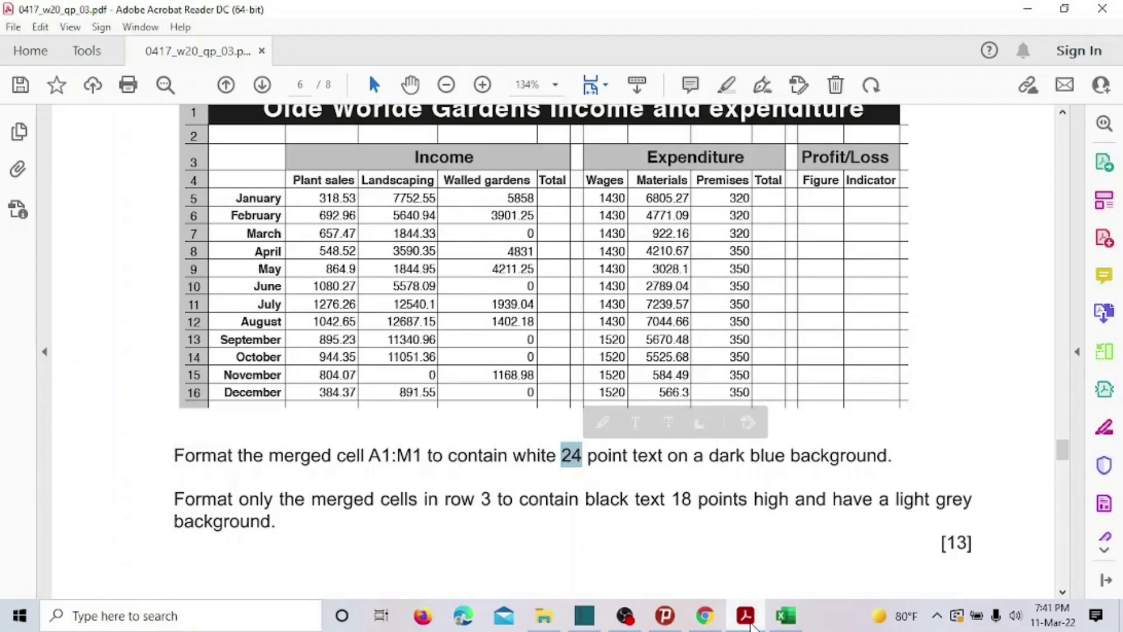
pyautogui.click(786, 615)
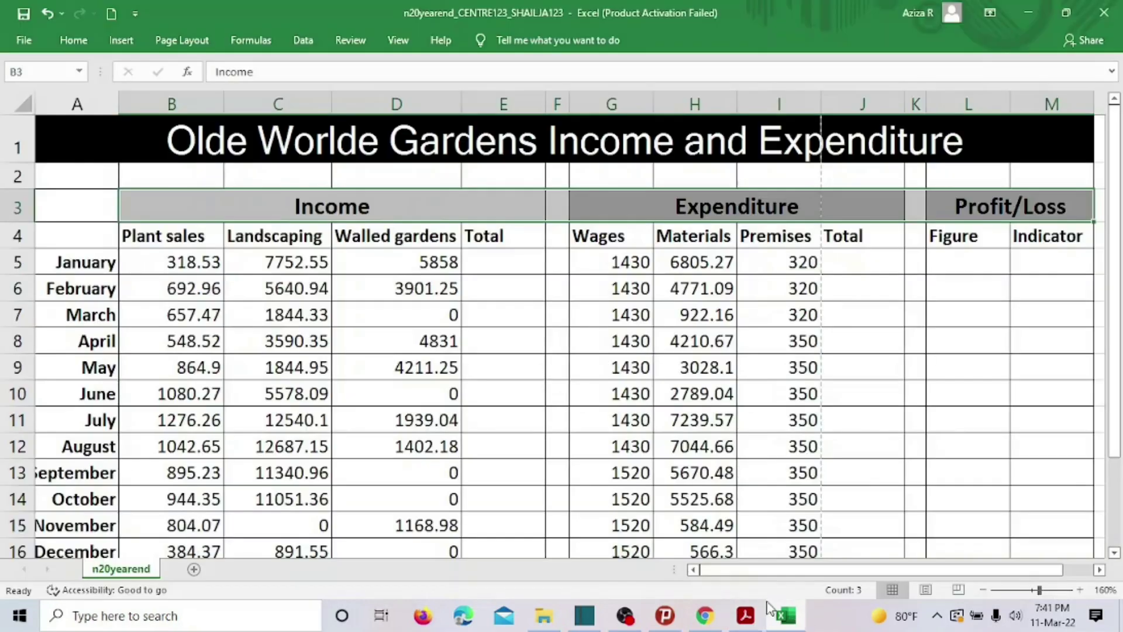
pyautogui.click(452, 142)
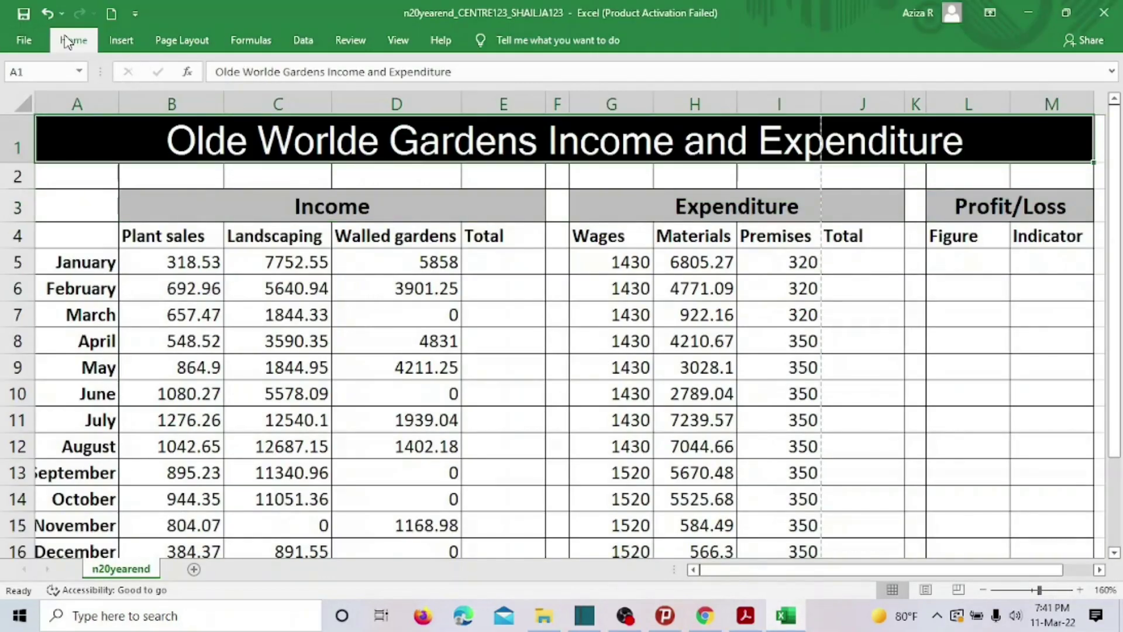
pyautogui.click(69, 40)
pyautogui.click(217, 71)
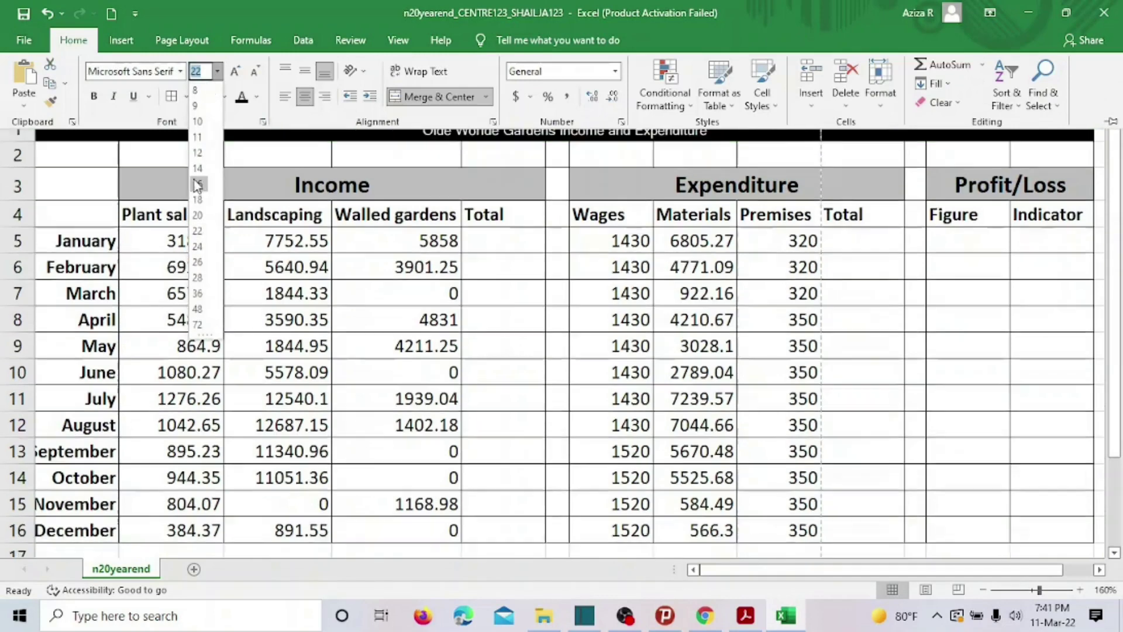
pyautogui.click(198, 247)
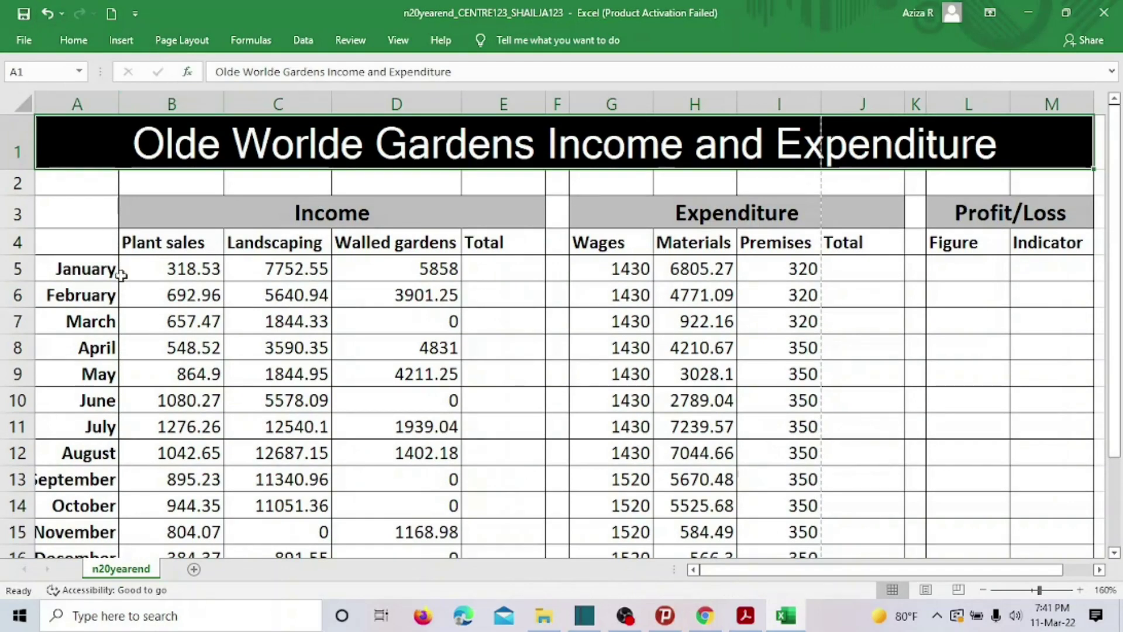
pyautogui.click(746, 611)
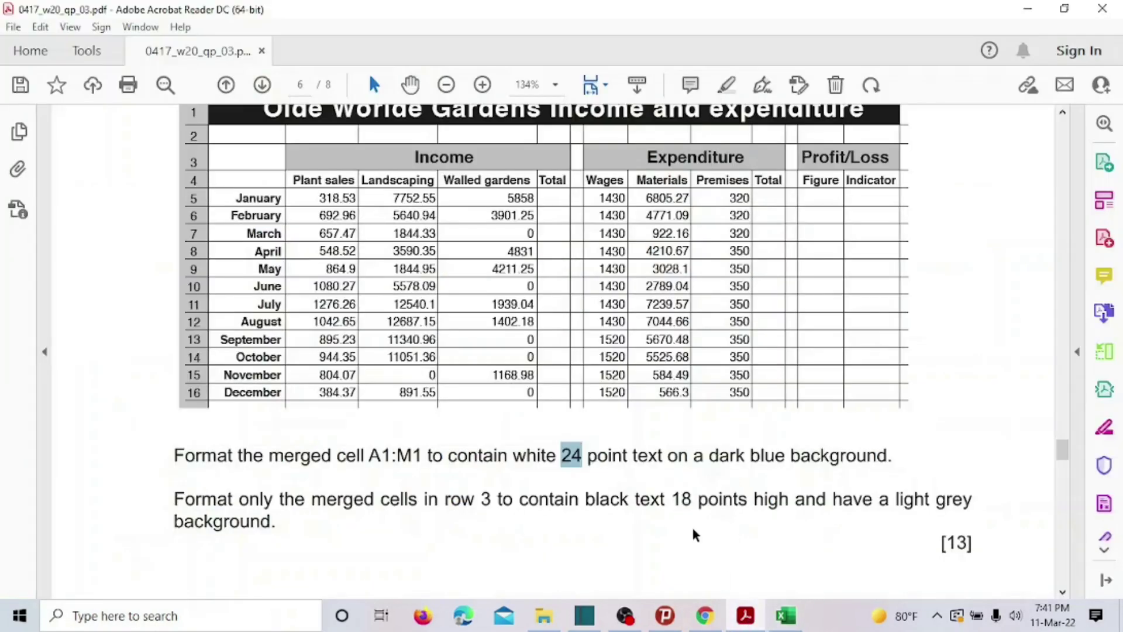
# Set the Income, Expenditure and Profit/Loss headings to 18 point and remove their bold.
pyautogui.scroll(-1, 352, 449)
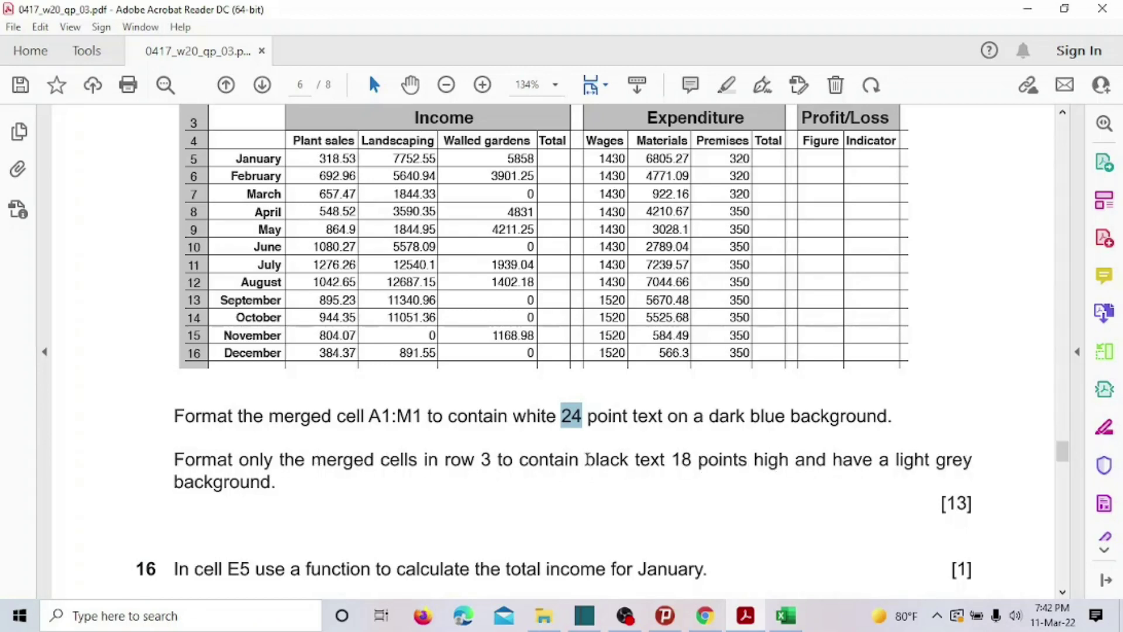
pyautogui.click(786, 616)
pyautogui.click(299, 212)
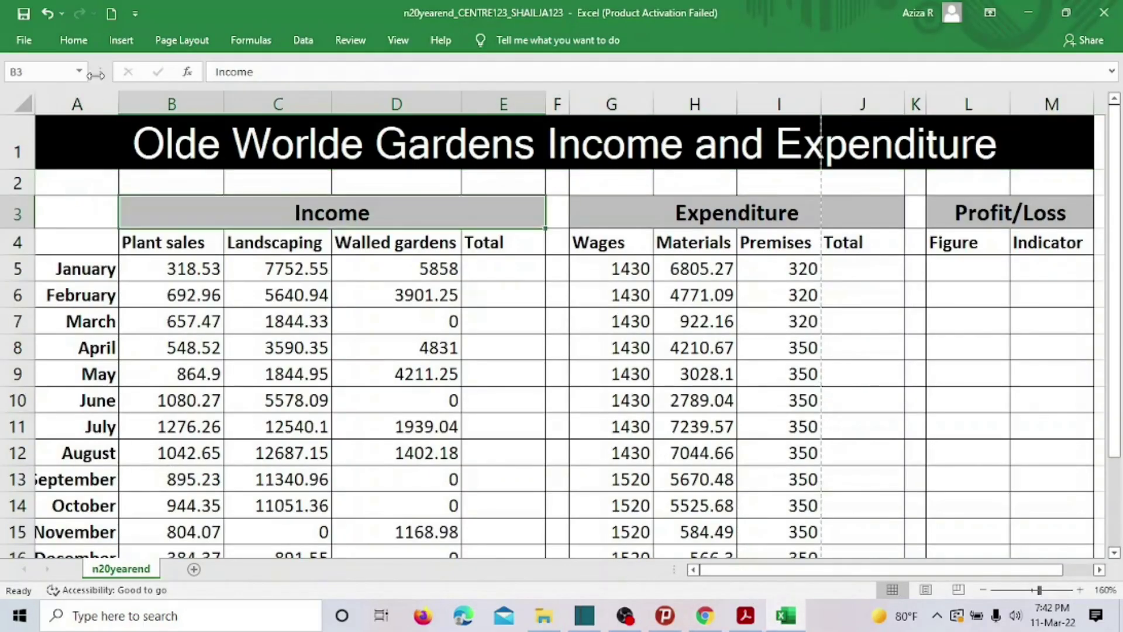
pyautogui.click(72, 41)
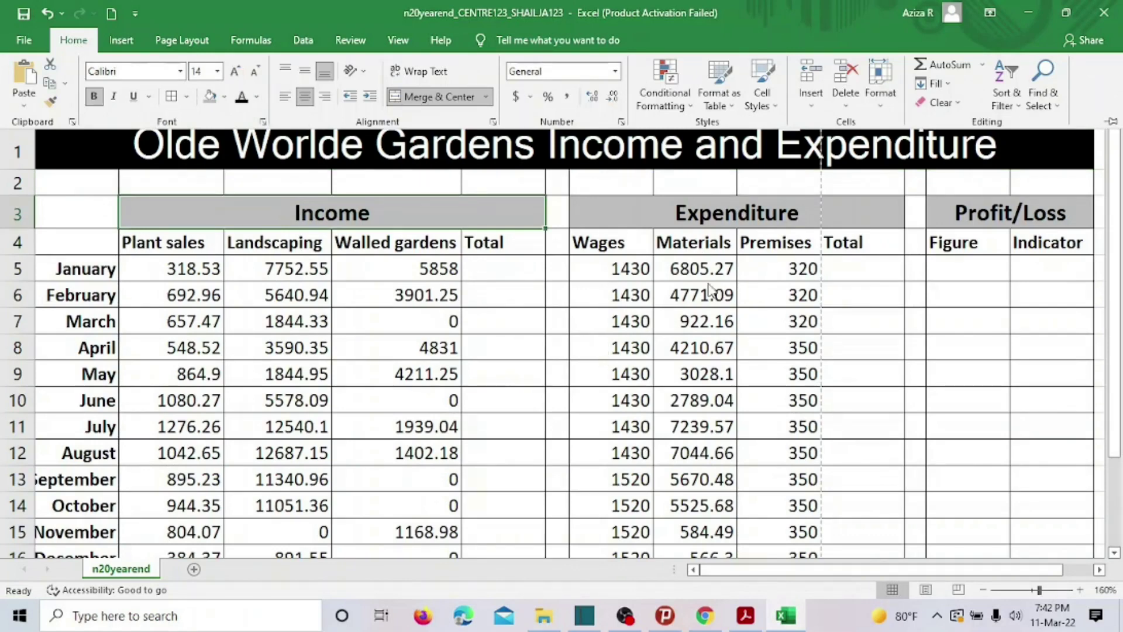
pyautogui.click(667, 217)
pyautogui.keyDown('ctrl'); pyautogui.click(958, 215); pyautogui.keyUp('ctrl')
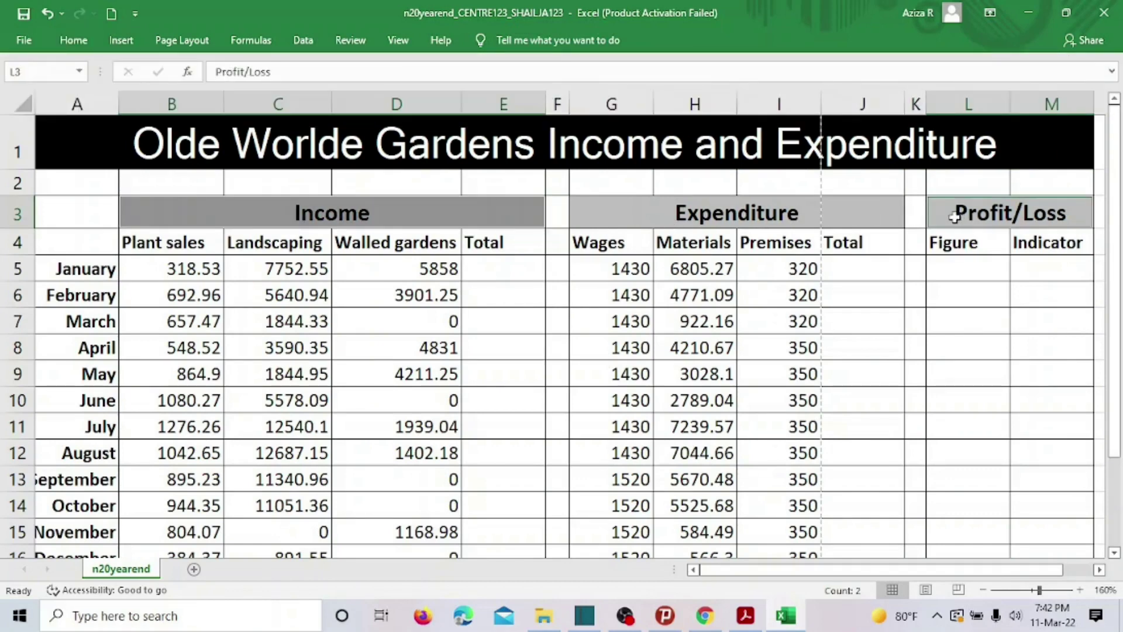
pyautogui.keyDown('ctrl'); pyautogui.click(782, 215); pyautogui.keyUp('ctrl')
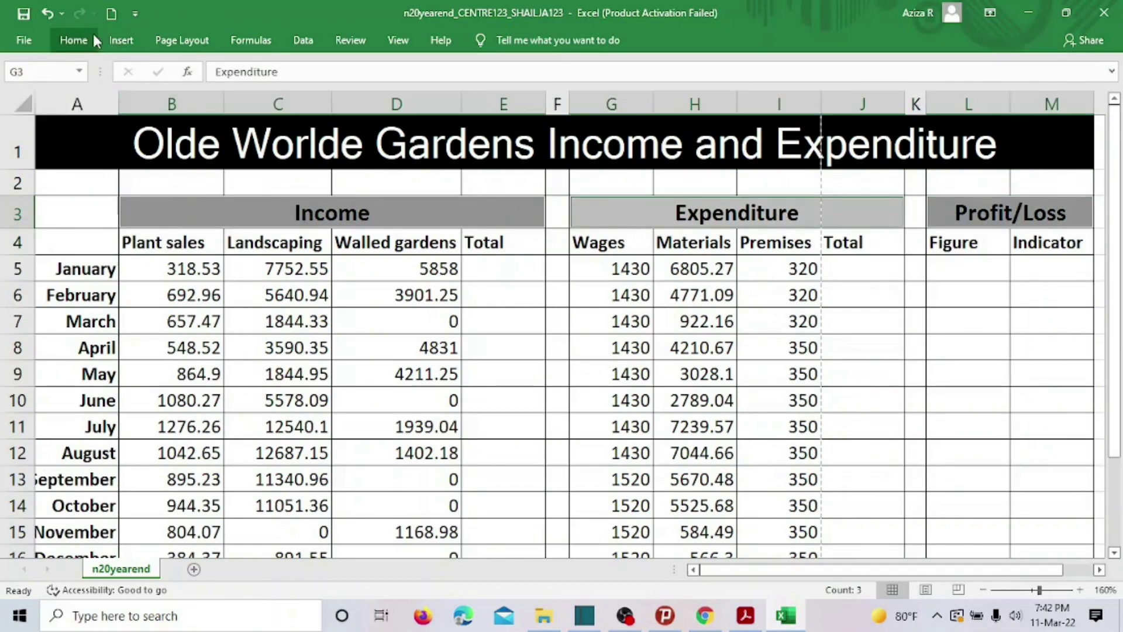
pyautogui.click(74, 40)
pyautogui.click(218, 71)
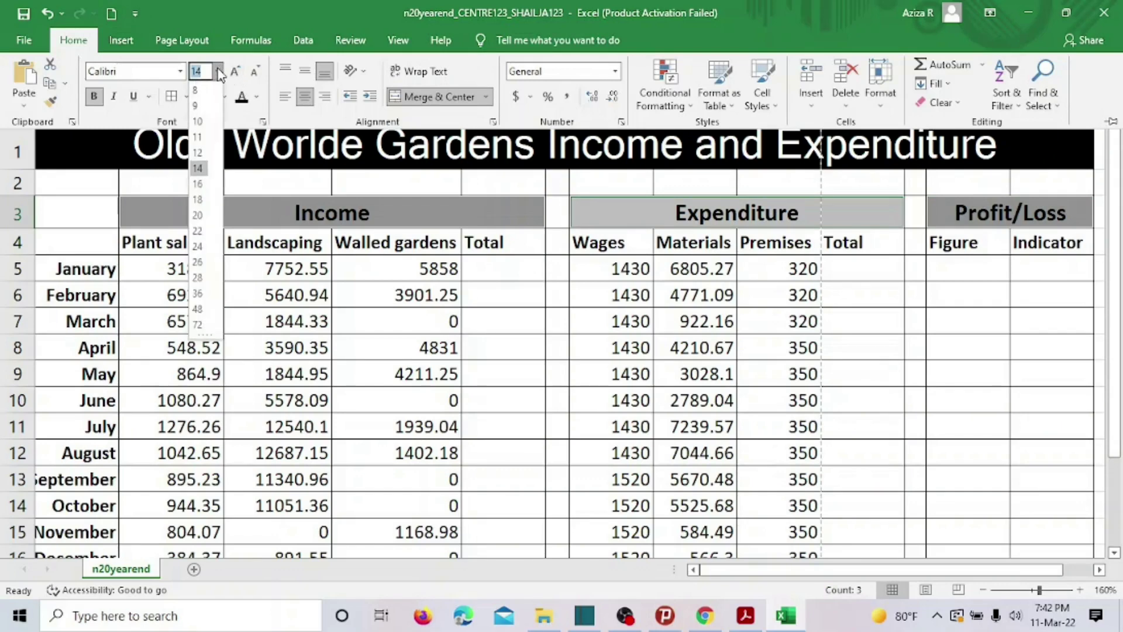
pyautogui.click(203, 204)
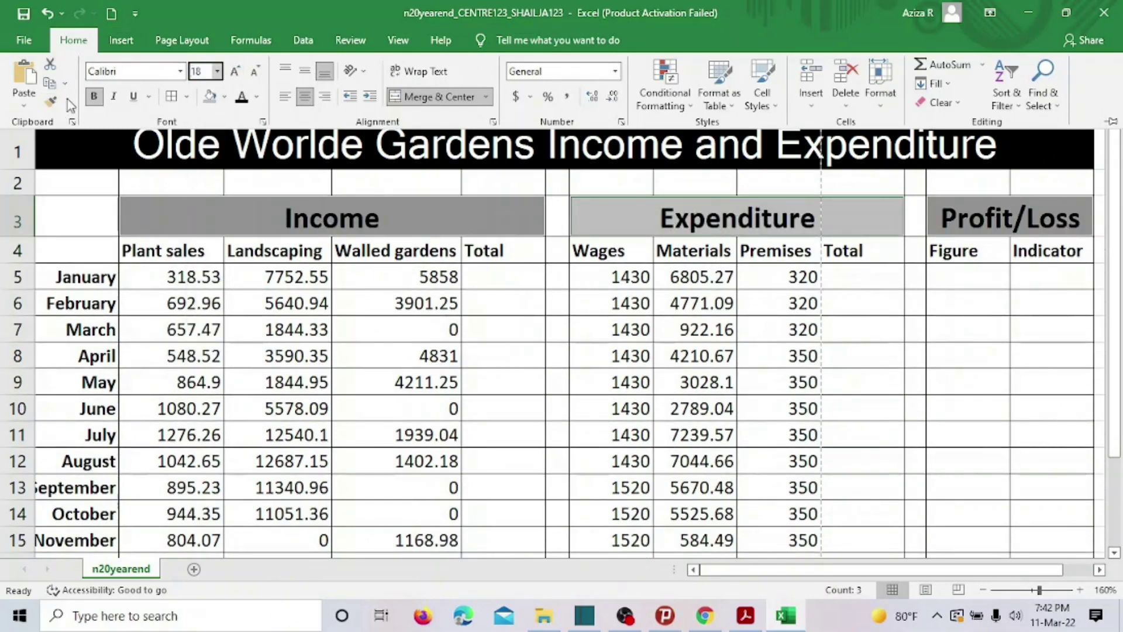
pyautogui.click(93, 96)
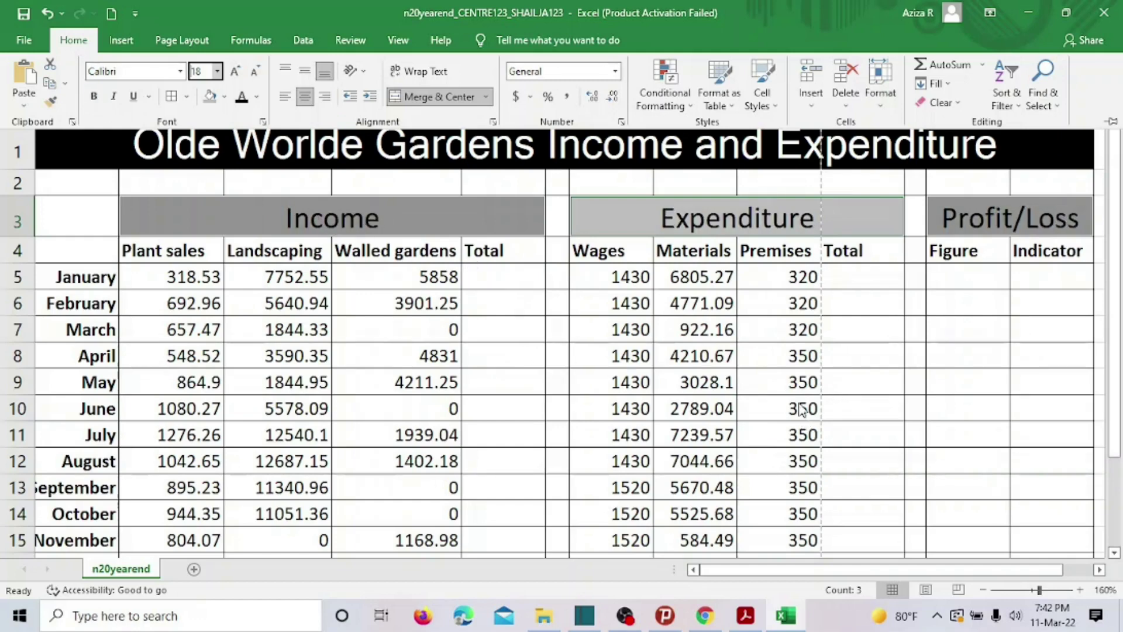
# Highlight the completed formatting instructions in the exam PDF, then return to the spreadsheet.
pyautogui.click(746, 616)
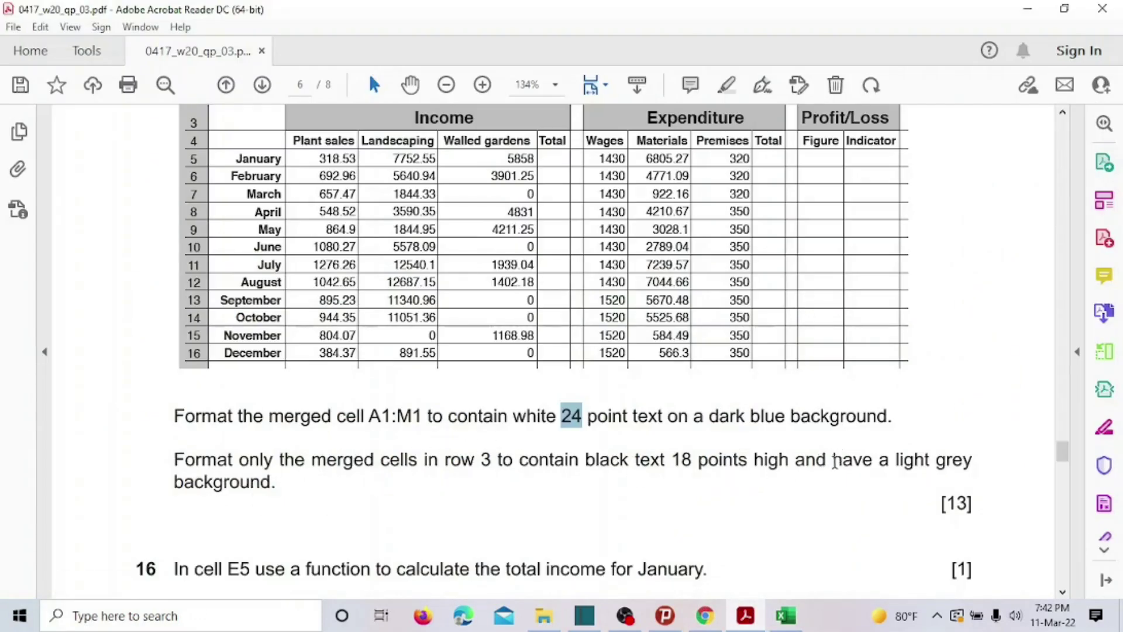
pyautogui.scroll(-2, 813, 456)
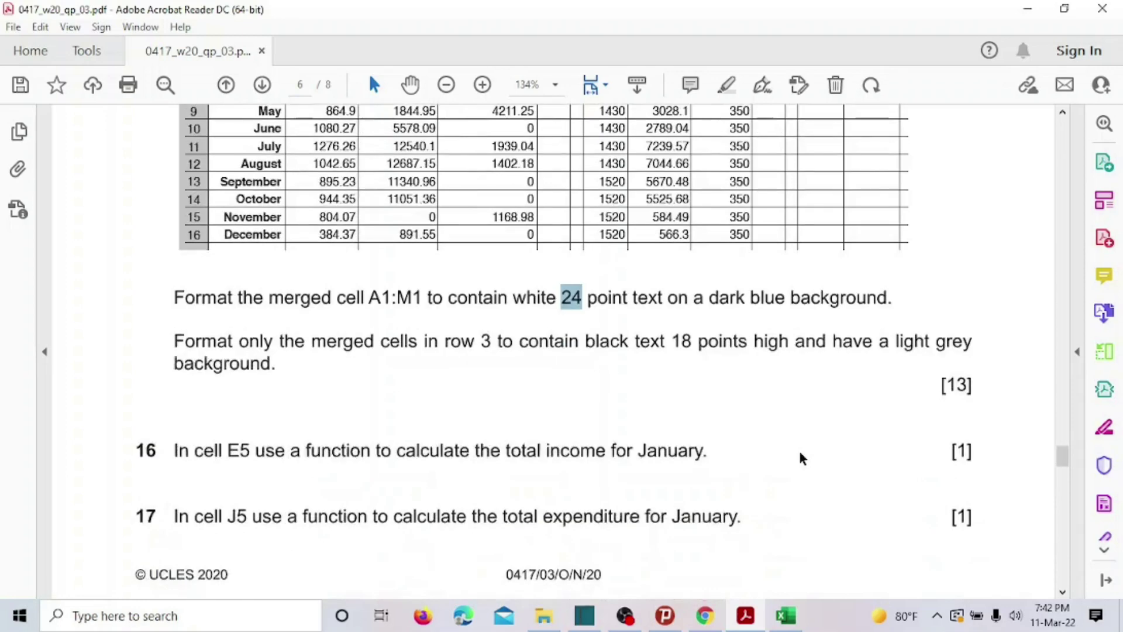
pyautogui.scroll(1, 801, 458)
pyautogui.moveTo(185, 328); pyautogui.dragTo(265, 448)
pyautogui.click(288, 410)
pyautogui.scroll(-4, 293, 413)
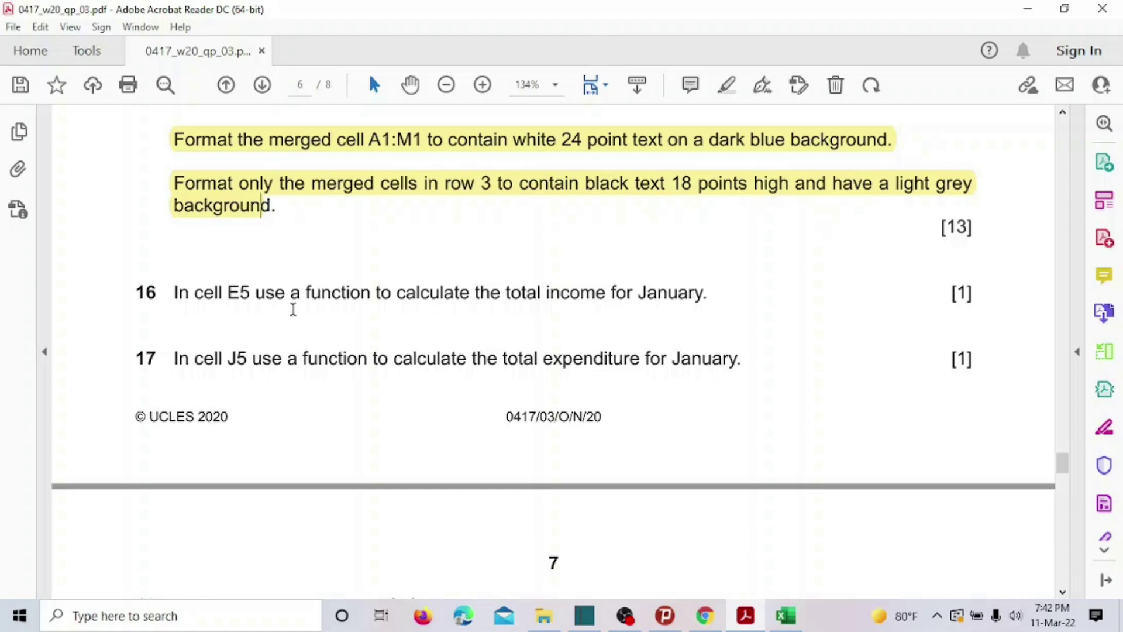
pyautogui.click(787, 615)
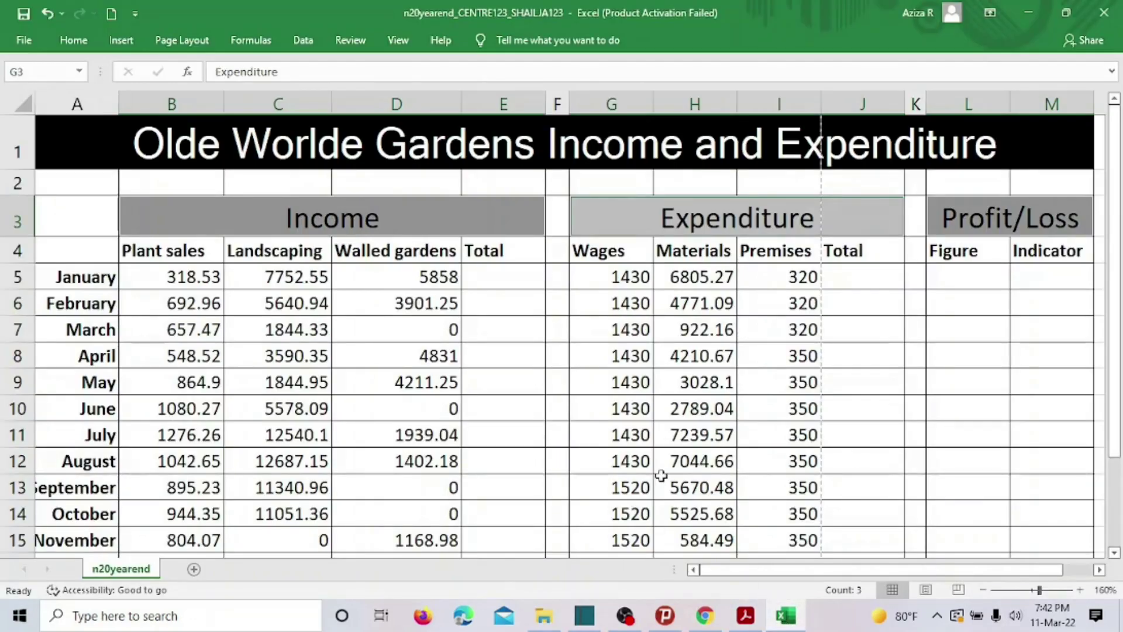
# Enter =SUM(B5:D5) in E5 to total January's income, 13929.1.
pyautogui.click(495, 281)
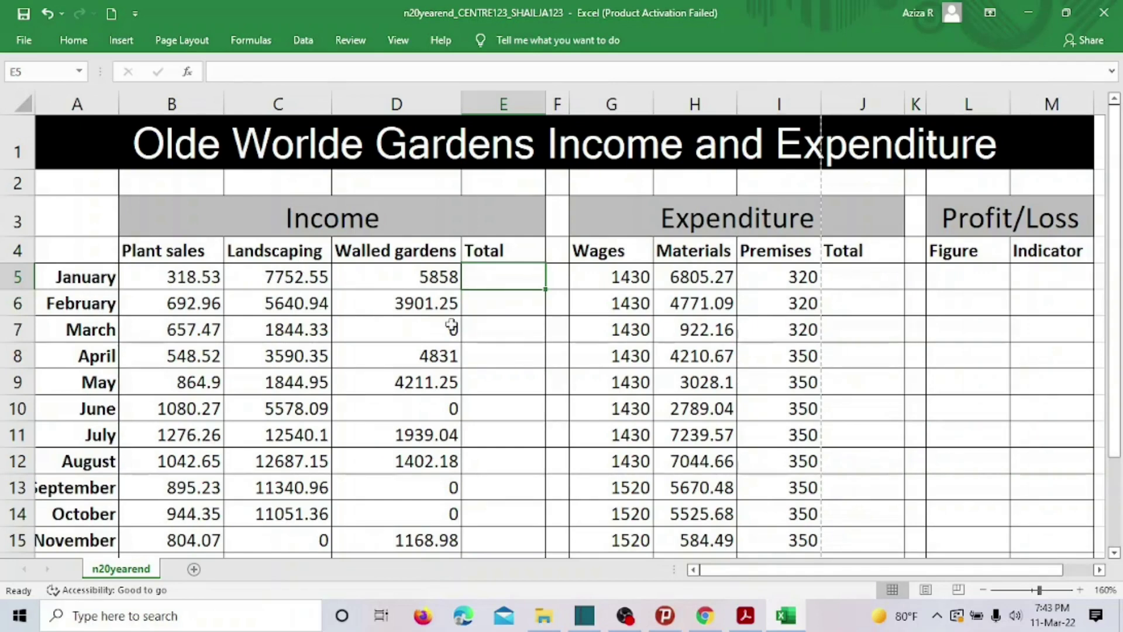
pyautogui.write('=SUM')
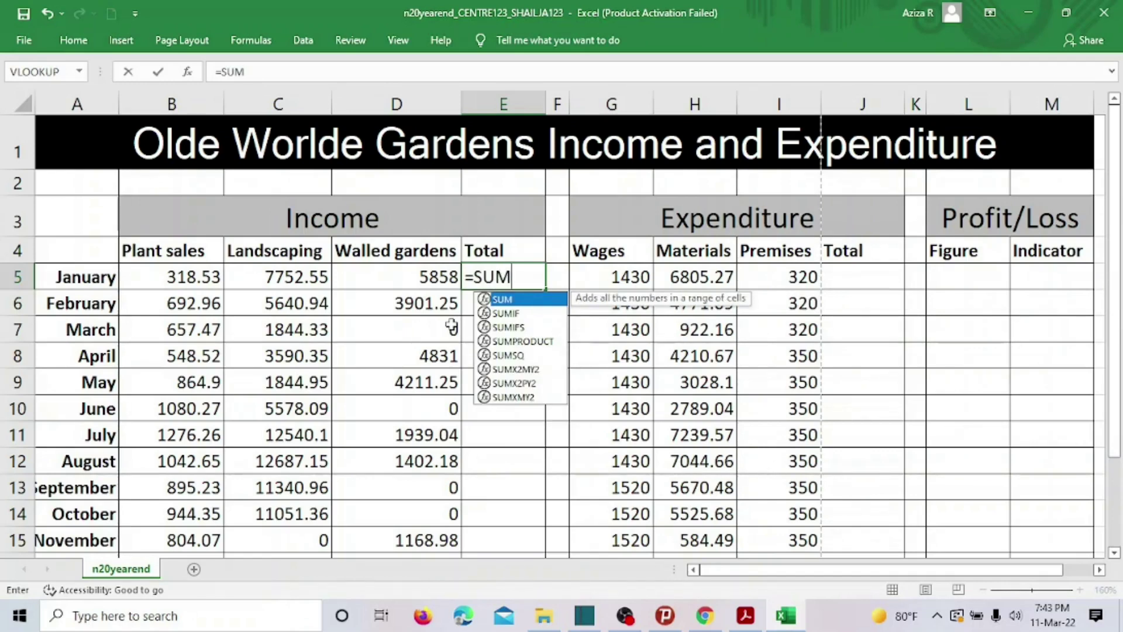
pyautogui.write('(')
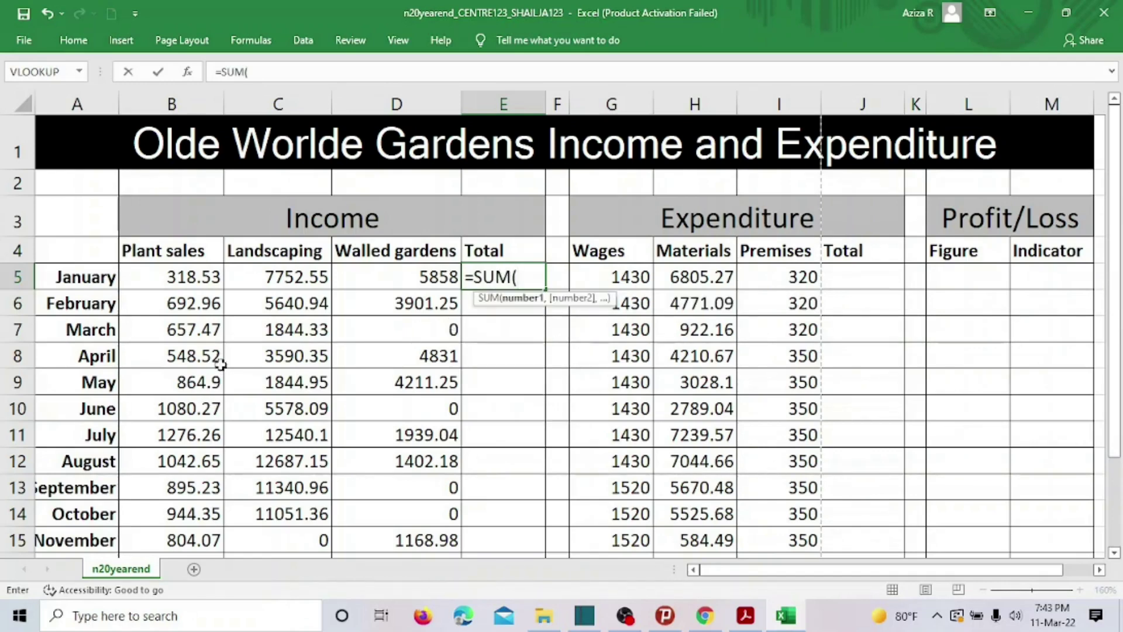
pyautogui.click(169, 276)
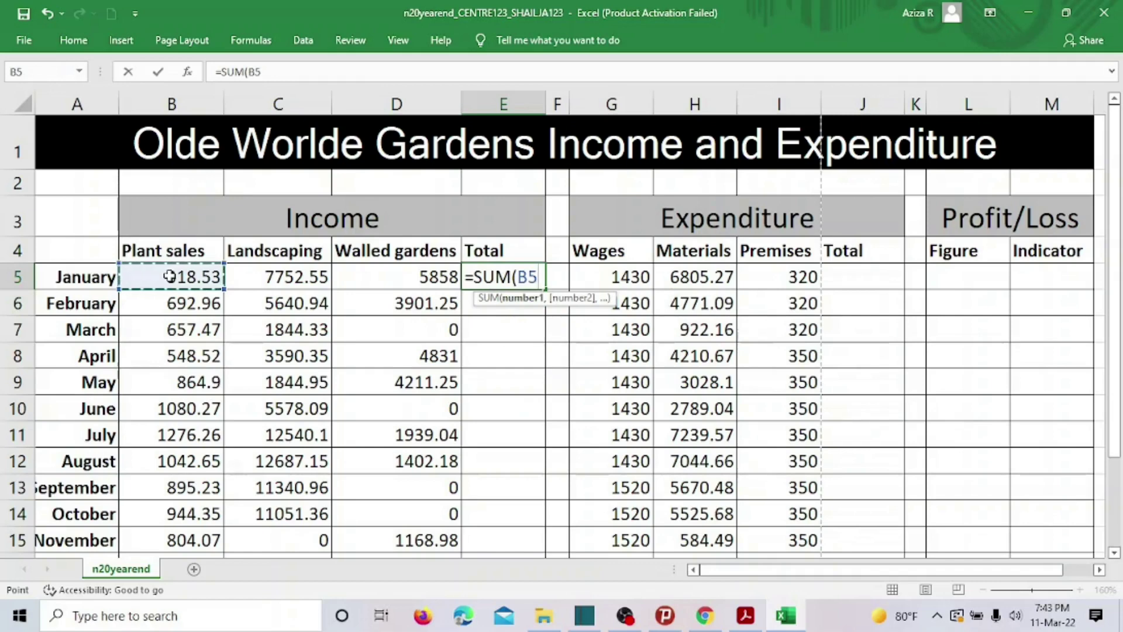
pyautogui.moveTo(220, 277); pyautogui.dragTo(452, 279)
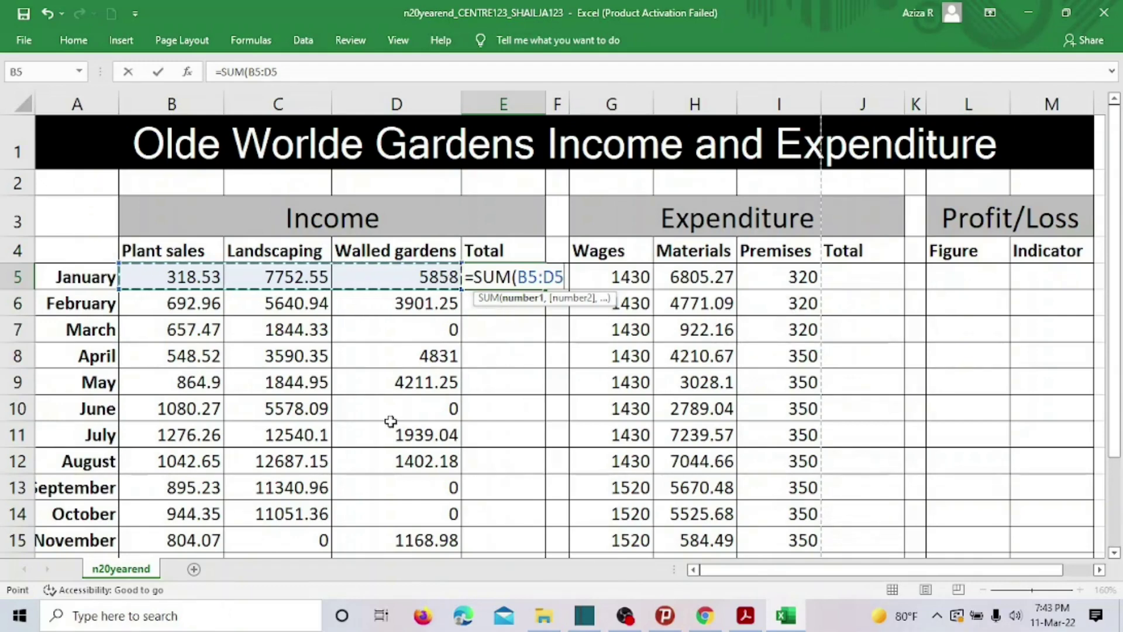
pyautogui.write(')')
pyautogui.press('Return')
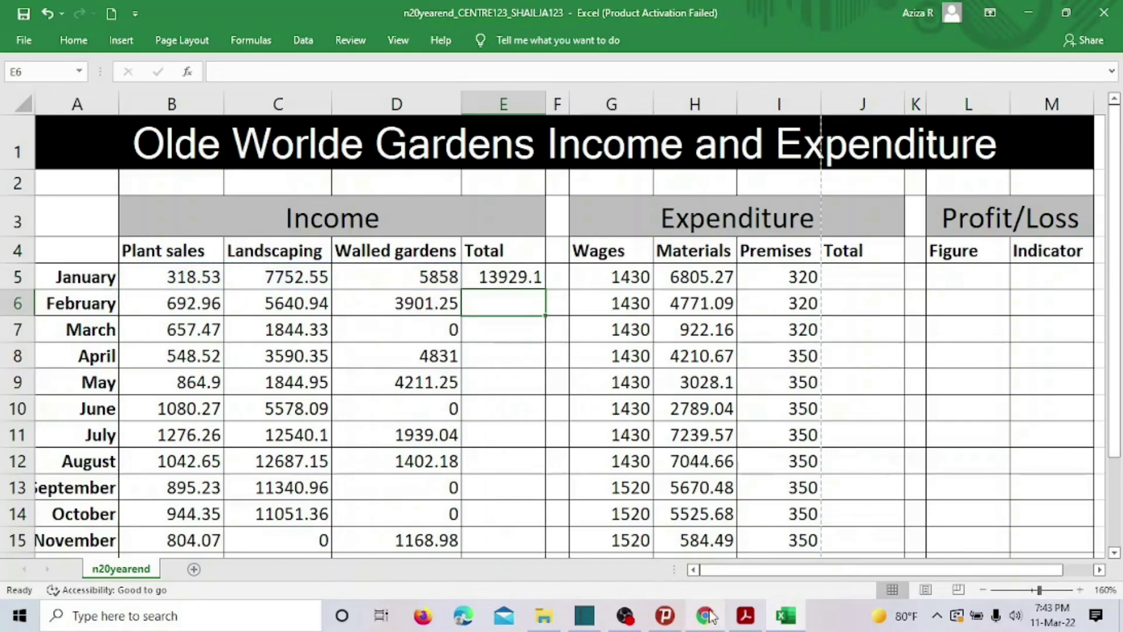
# Read the start of question 17 in the exam paper, then select cell J5.
pyautogui.click(745, 616)
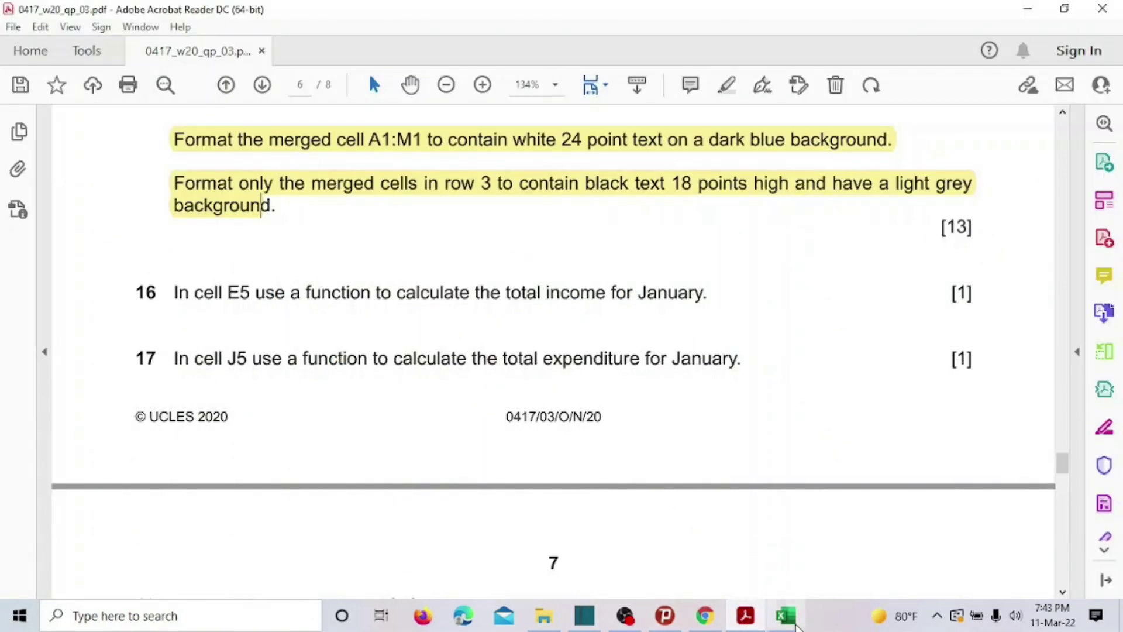
pyautogui.moveTo(157, 359); pyautogui.dragTo(298, 359)
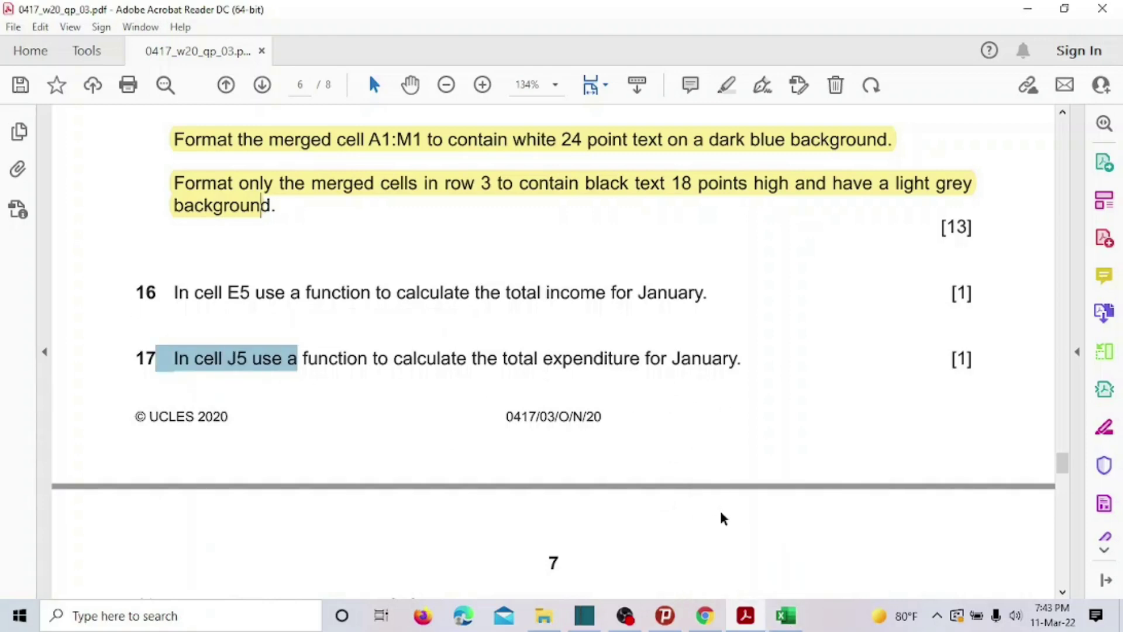
pyautogui.click(786, 616)
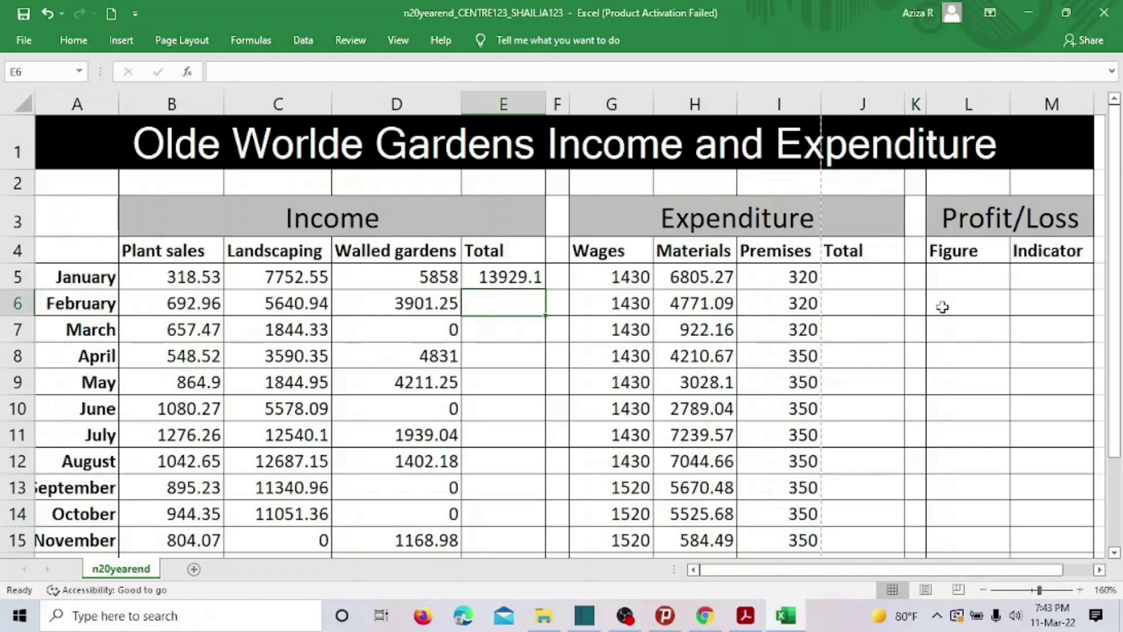
pyautogui.click(876, 271)
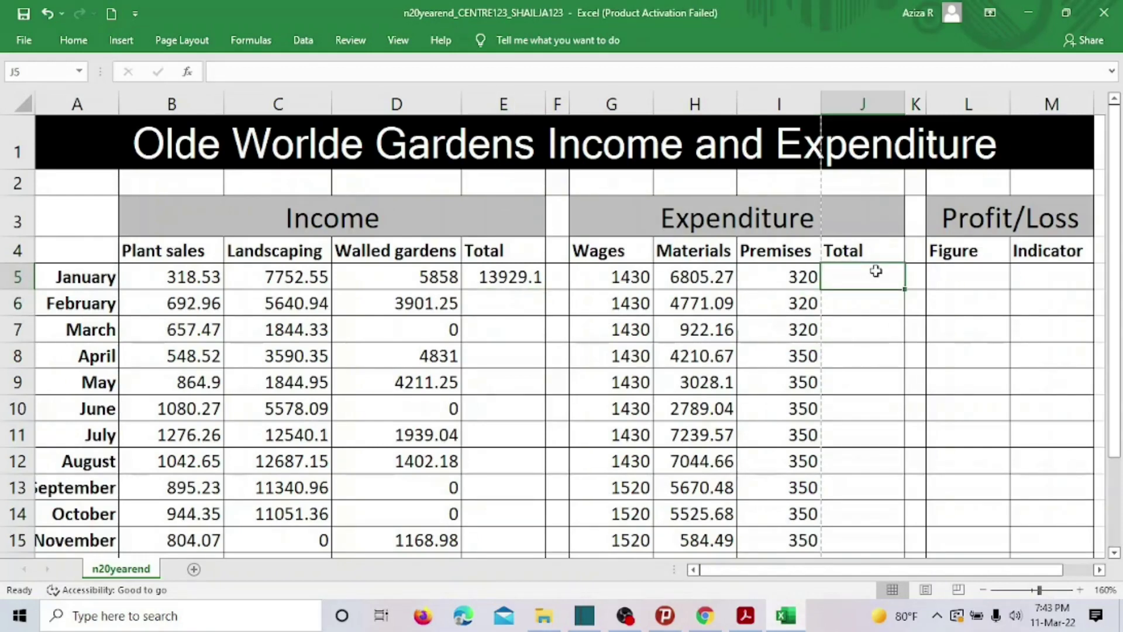
# Enter =SUM(G5:I5) in J5 to total January's expenditure, 8555.27.
pyautogui.write('=')
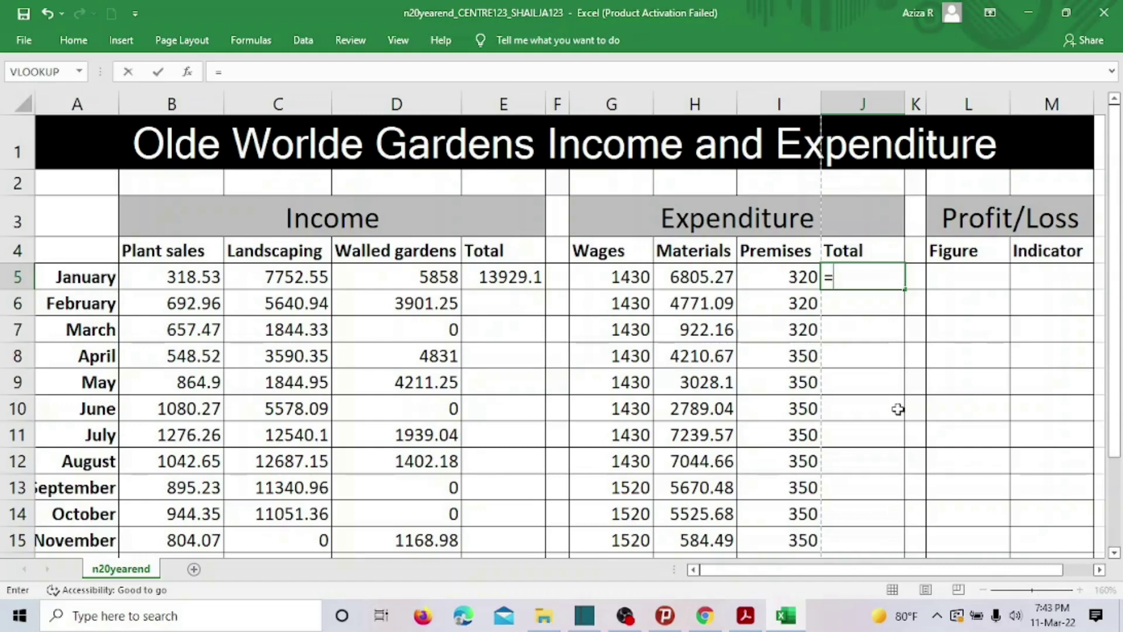
pyautogui.write('S')
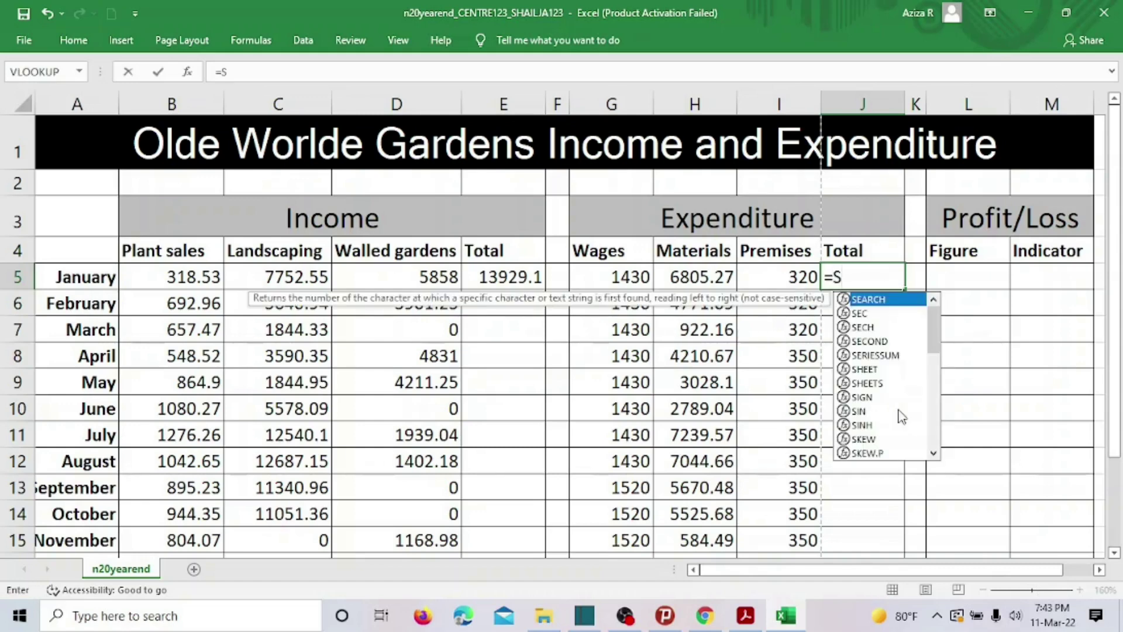
pyautogui.write('UM(')
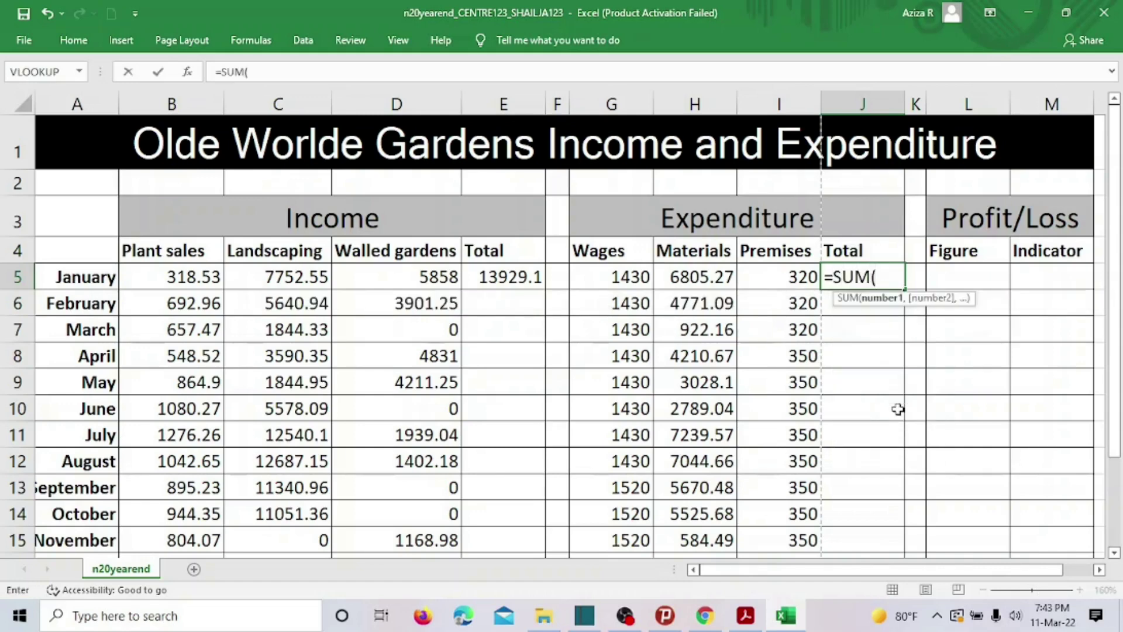
pyautogui.click(603, 275)
pyautogui.moveTo(603, 275); pyautogui.dragTo(757, 276)
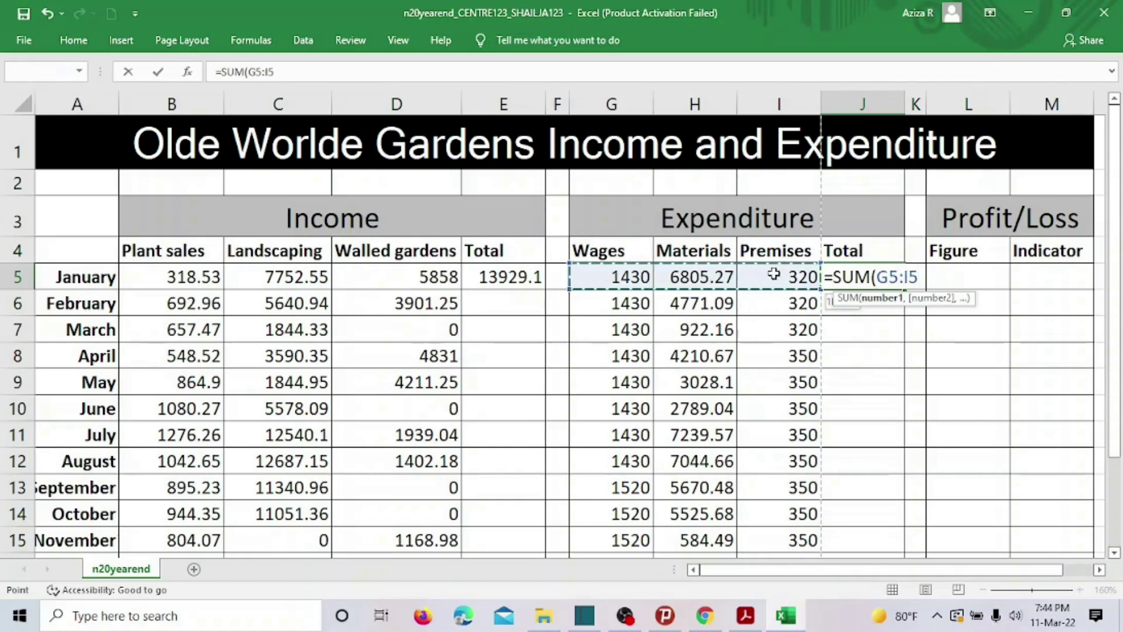
pyautogui.write(')')
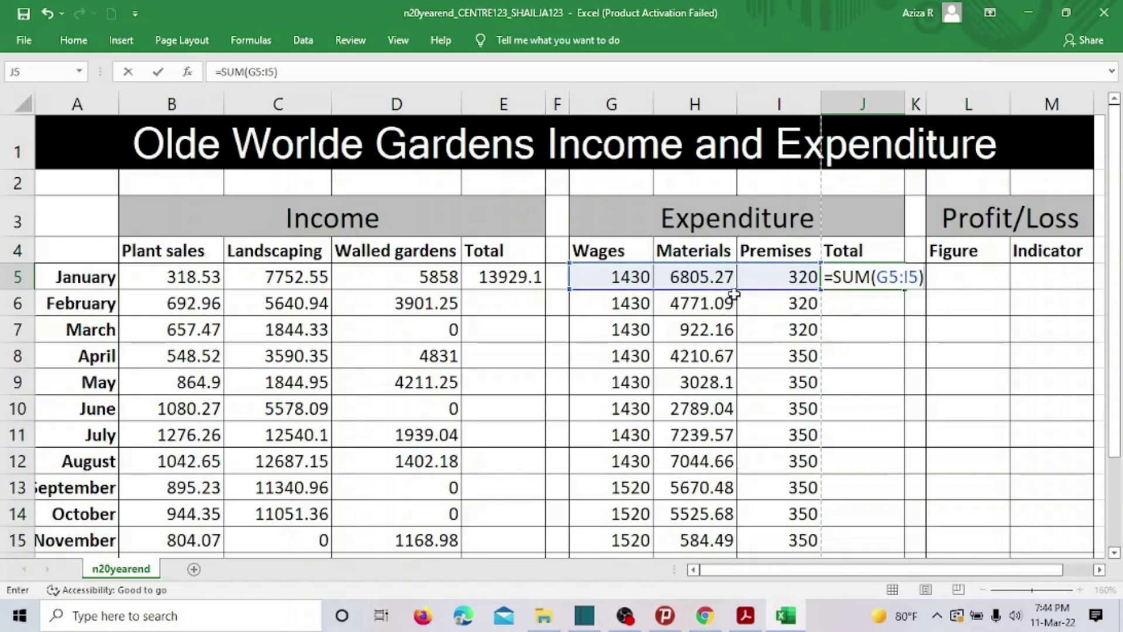
pyautogui.press('Return')
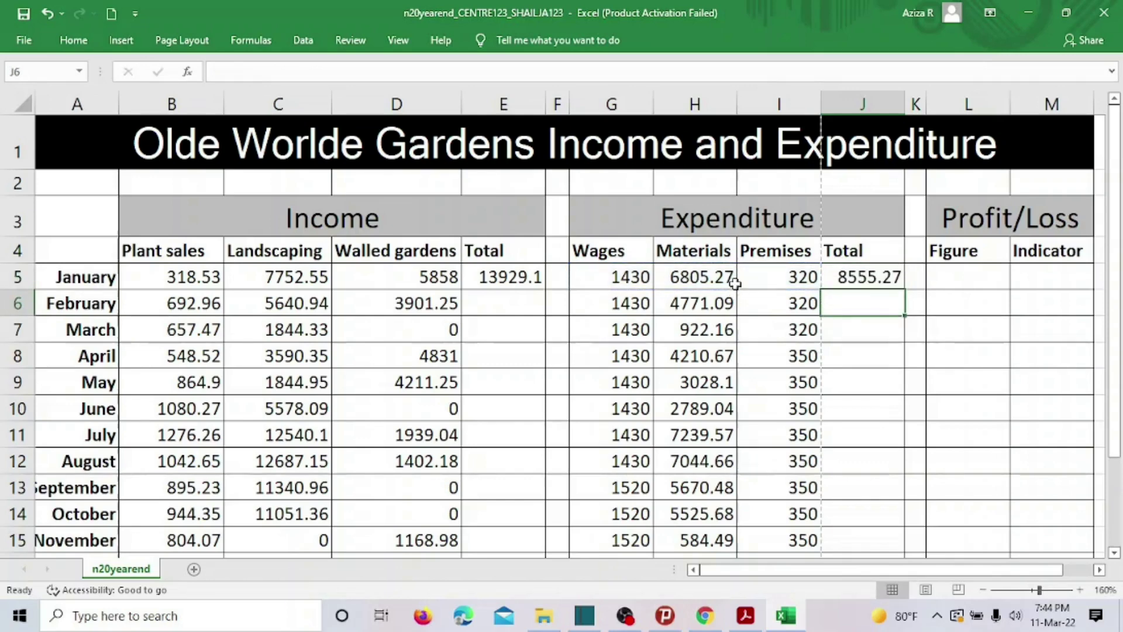
pyautogui.click(746, 615)
# Select questions 16–17 and scroll down to questions 18–20, then return to Excel.
pyautogui.click(627, 321)
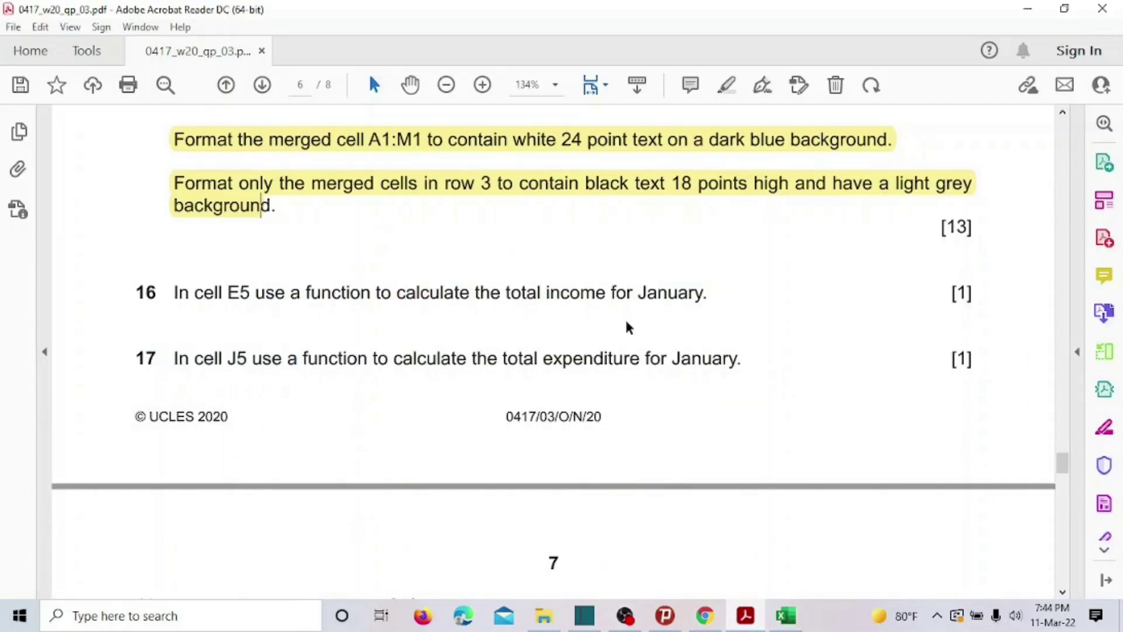
pyautogui.moveTo(136, 293); pyautogui.dragTo(730, 360)
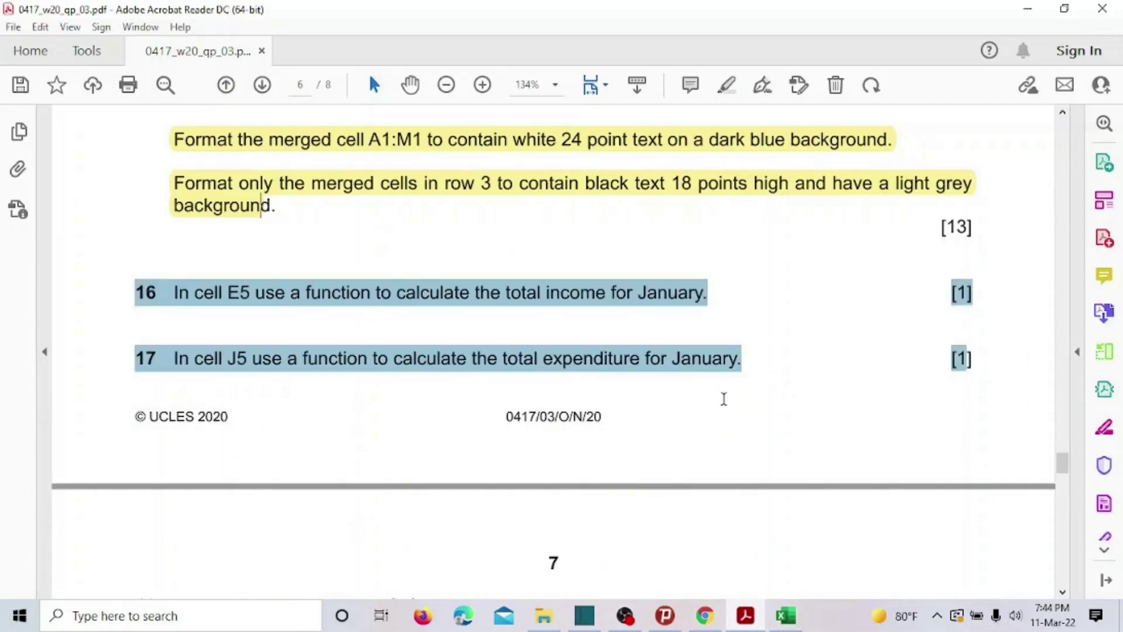
pyautogui.click(745, 389)
pyautogui.scroll(-8, 745, 390)
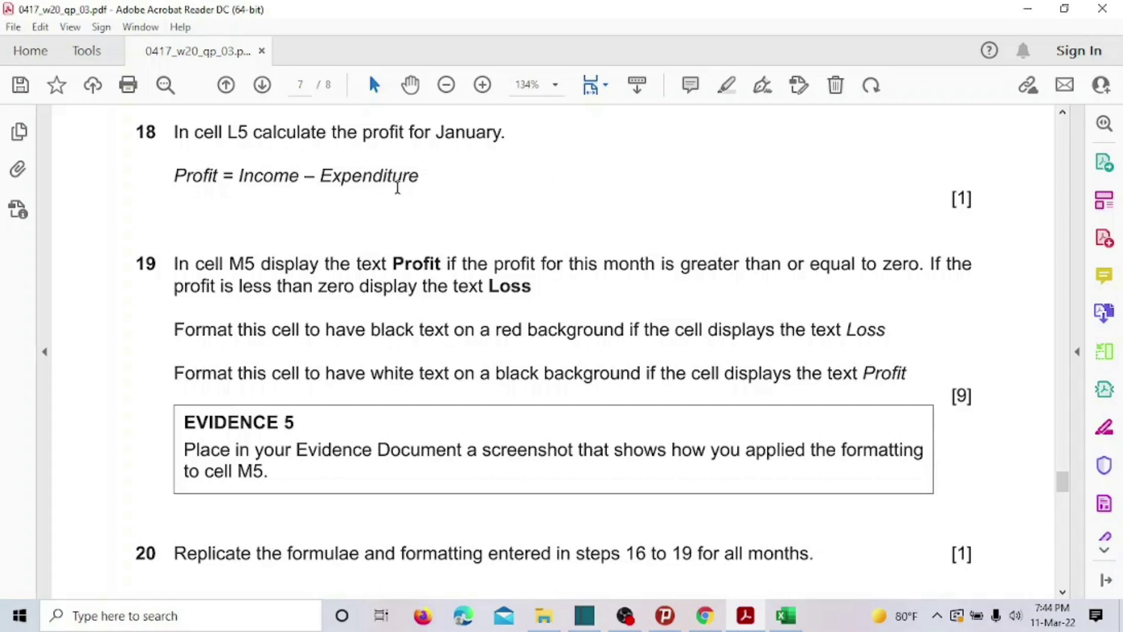
pyautogui.click(786, 616)
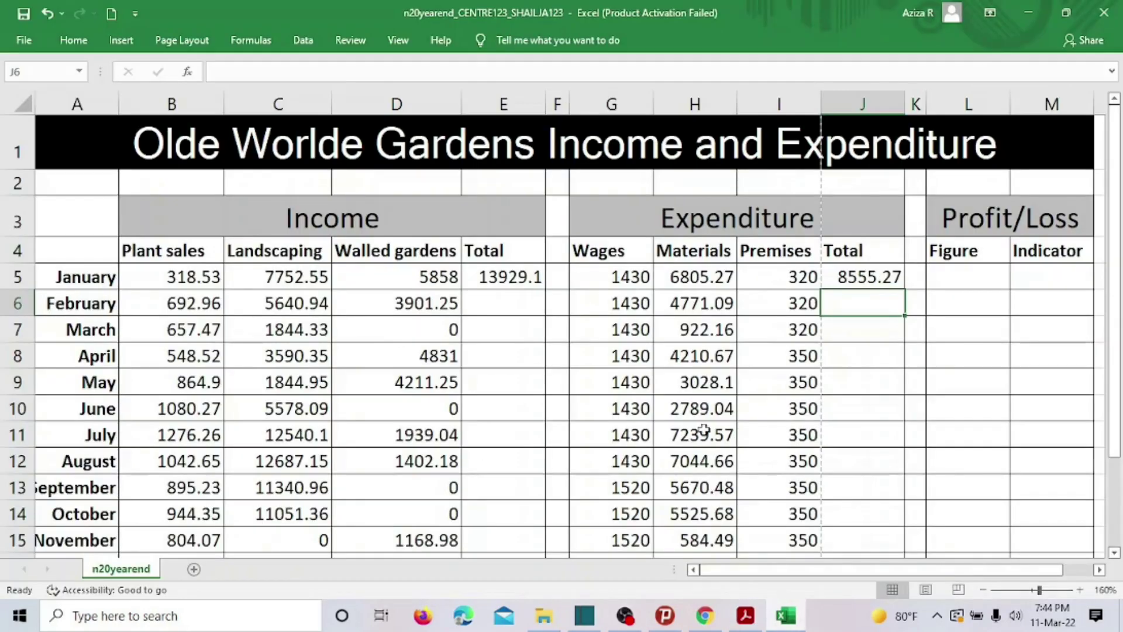
# Enter =E5-J5 in L5 to show January's profit of 5373.81.
pyautogui.click(968, 279)
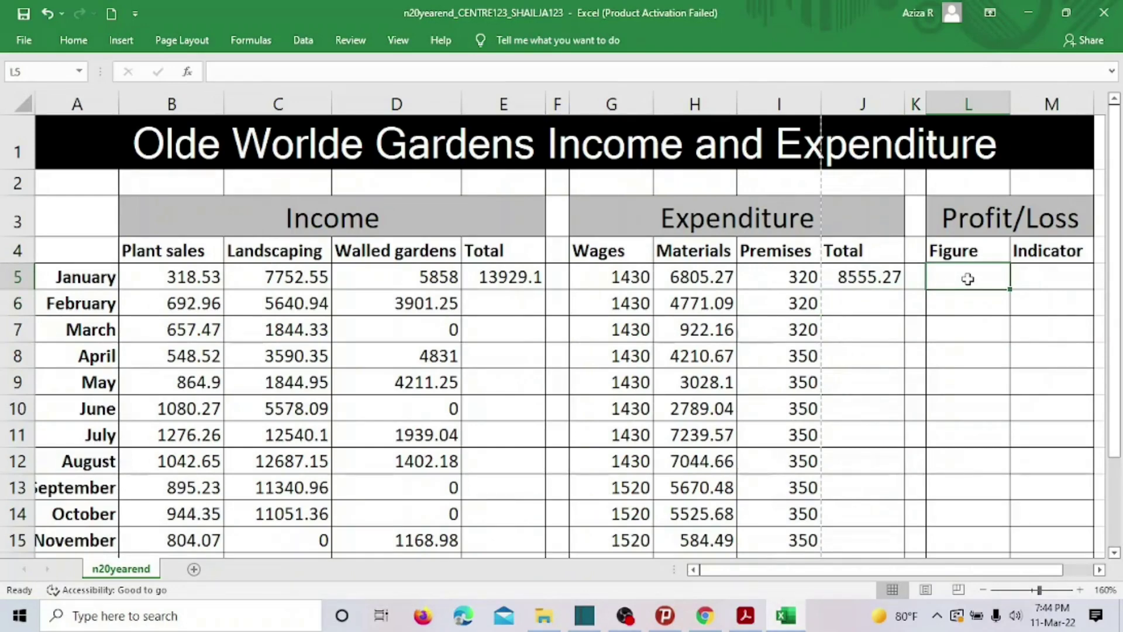
pyautogui.write('=')
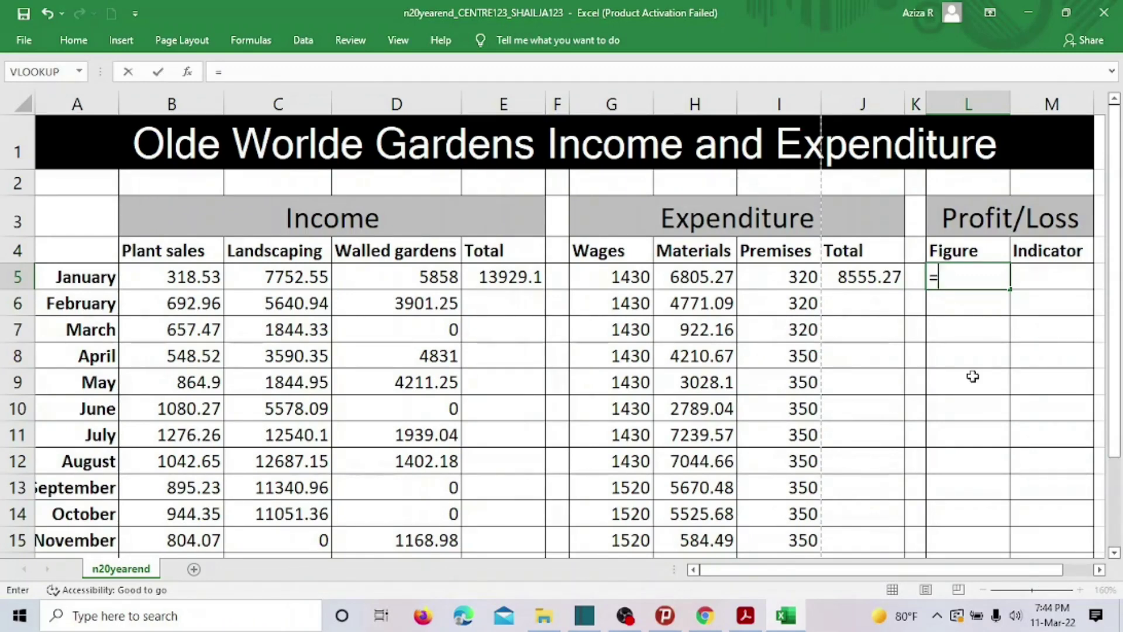
pyautogui.click(507, 275)
pyautogui.write('-')
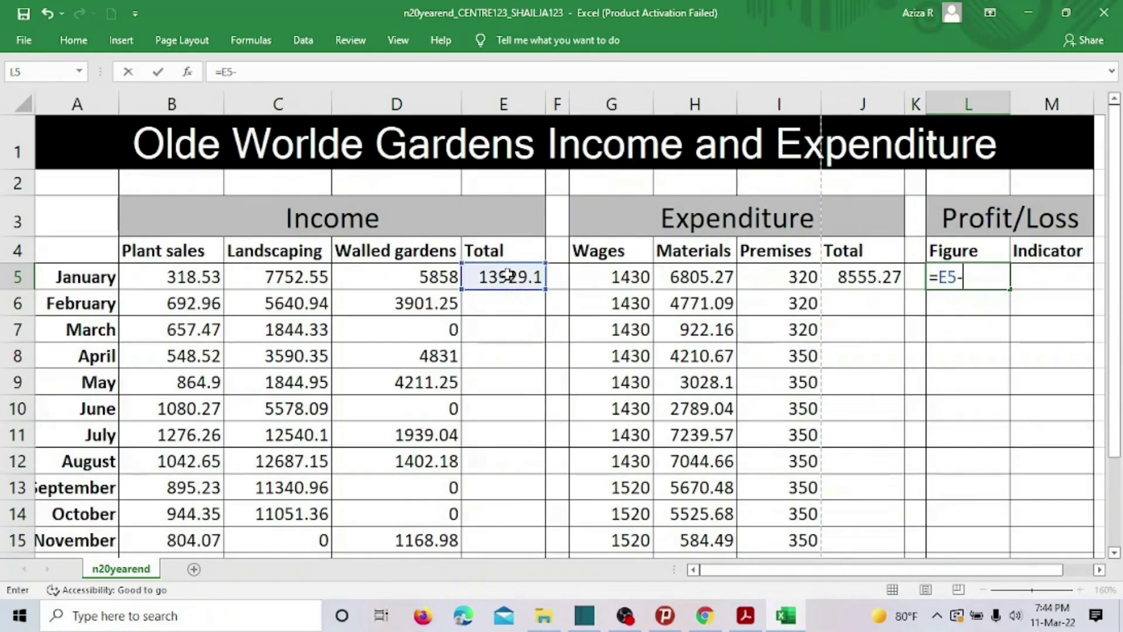
pyautogui.click(873, 270)
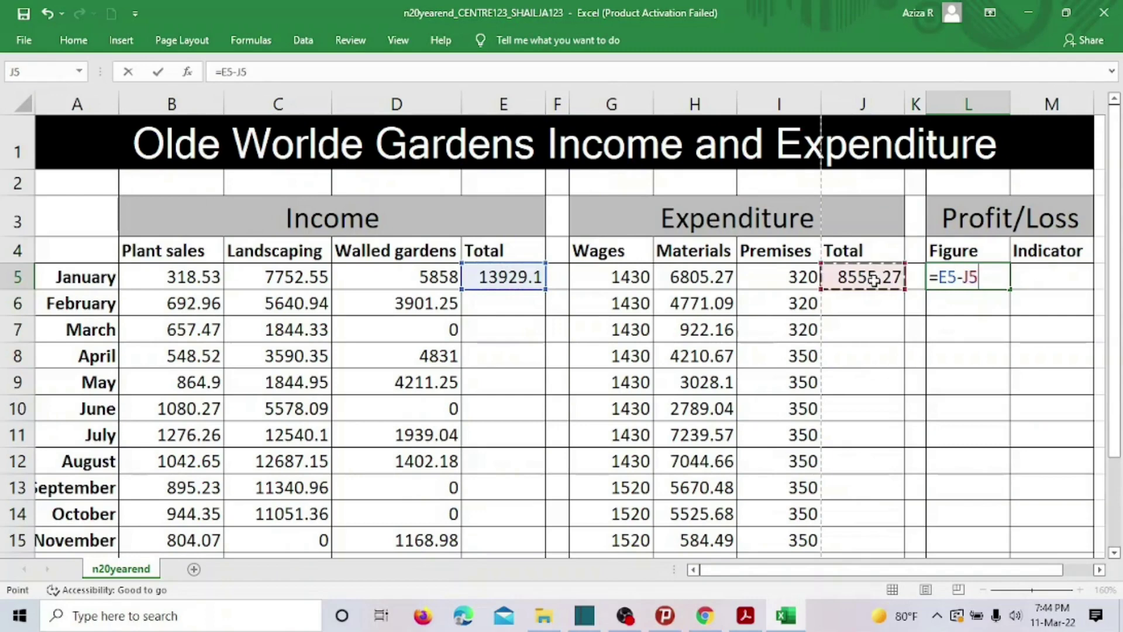
pyautogui.press('Return')
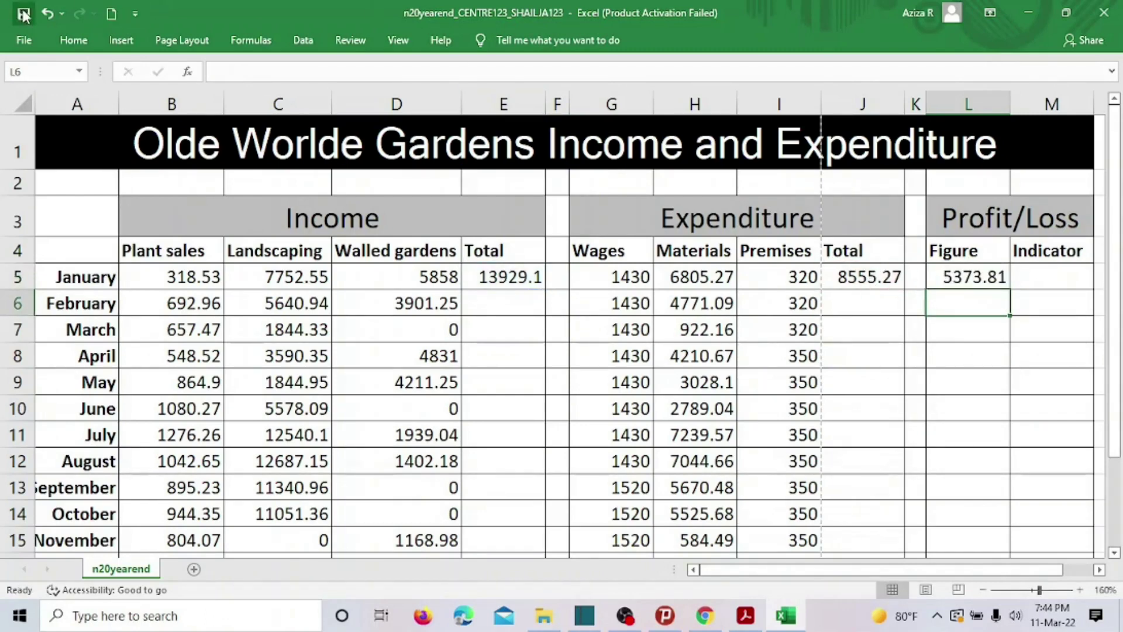
pyautogui.click(746, 616)
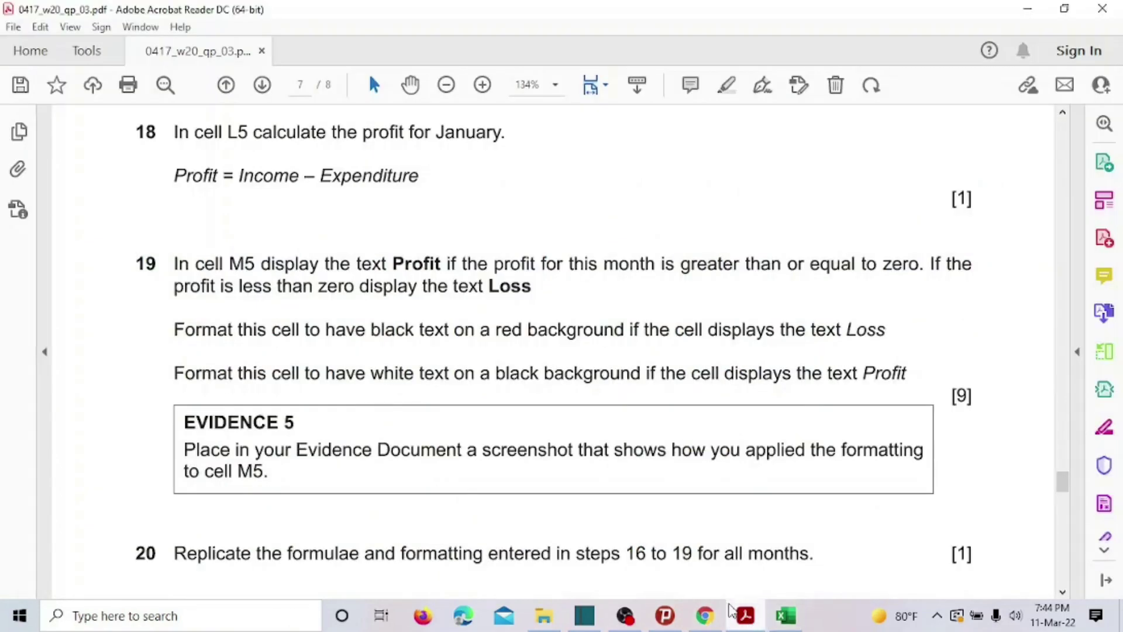
# Highlight question 18 as done and mark question 19's Profit/Loss wording before returning to Excel.
pyautogui.moveTo(133, 115); pyautogui.dragTo(420, 177)
pyautogui.click(423, 167)
pyautogui.scroll(-1, 433, 203)
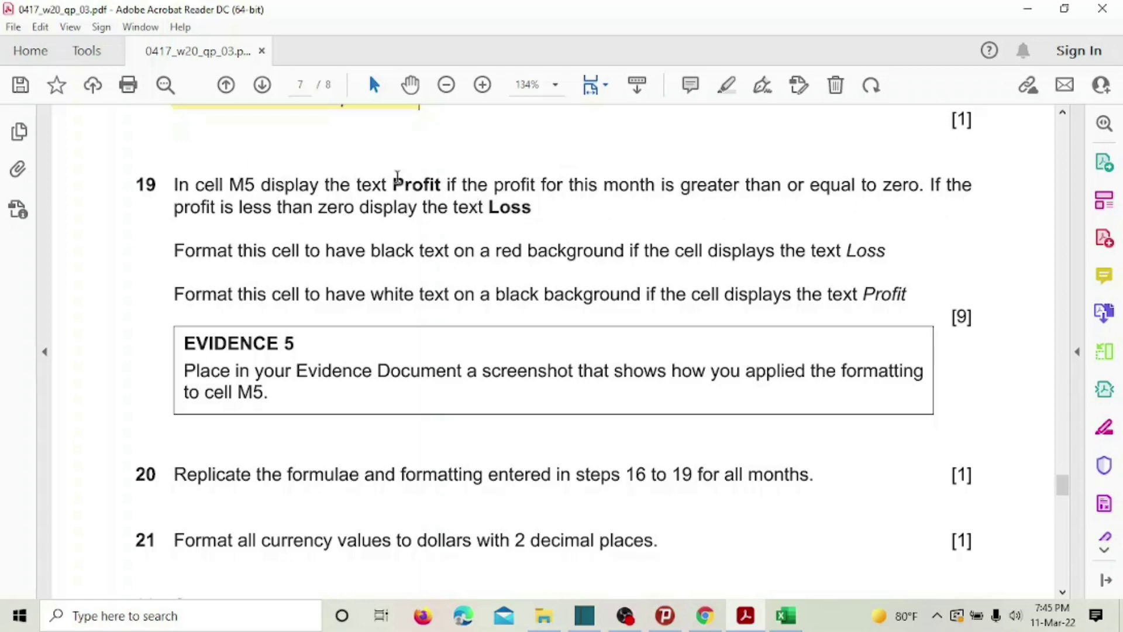
pyautogui.moveTo(398, 176); pyautogui.dragTo(529, 210)
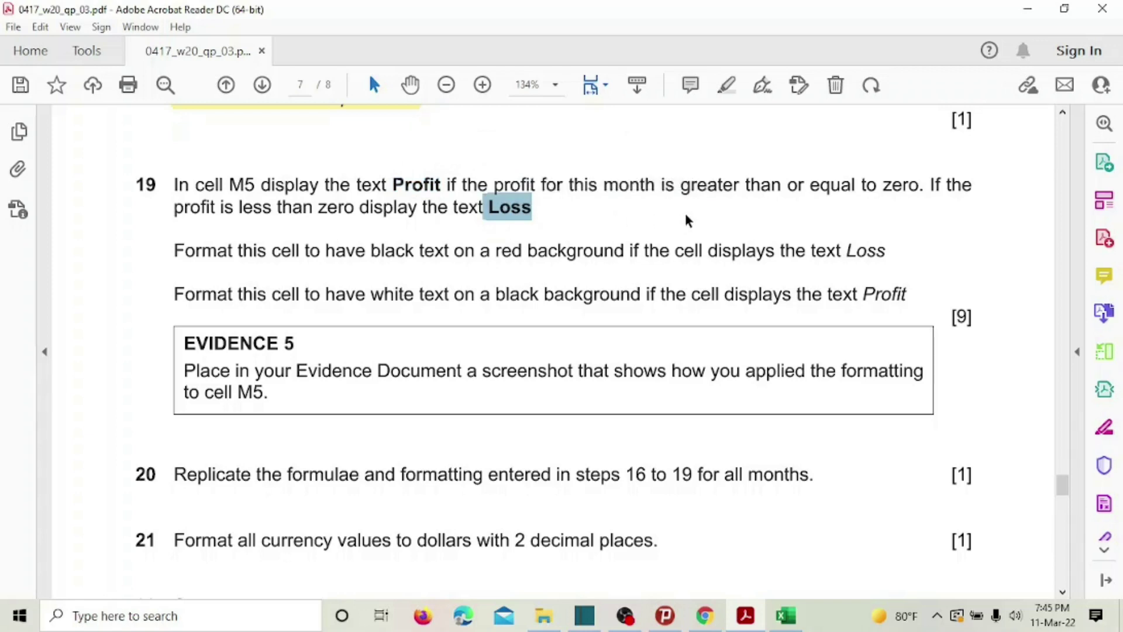
pyautogui.scroll(3, 483, 231)
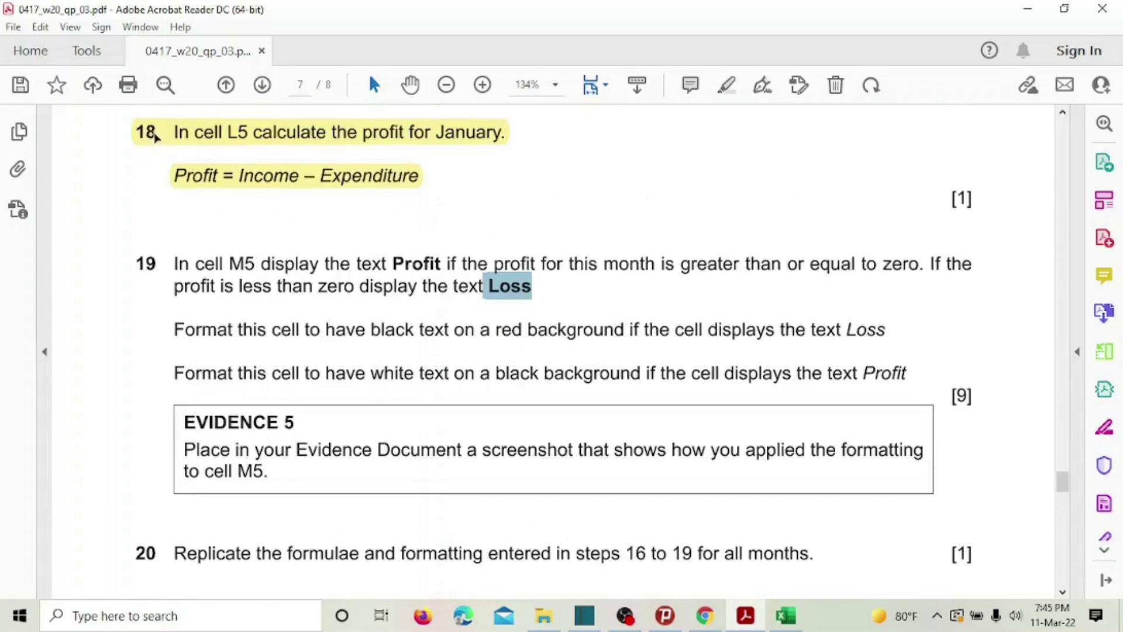
pyautogui.click(785, 615)
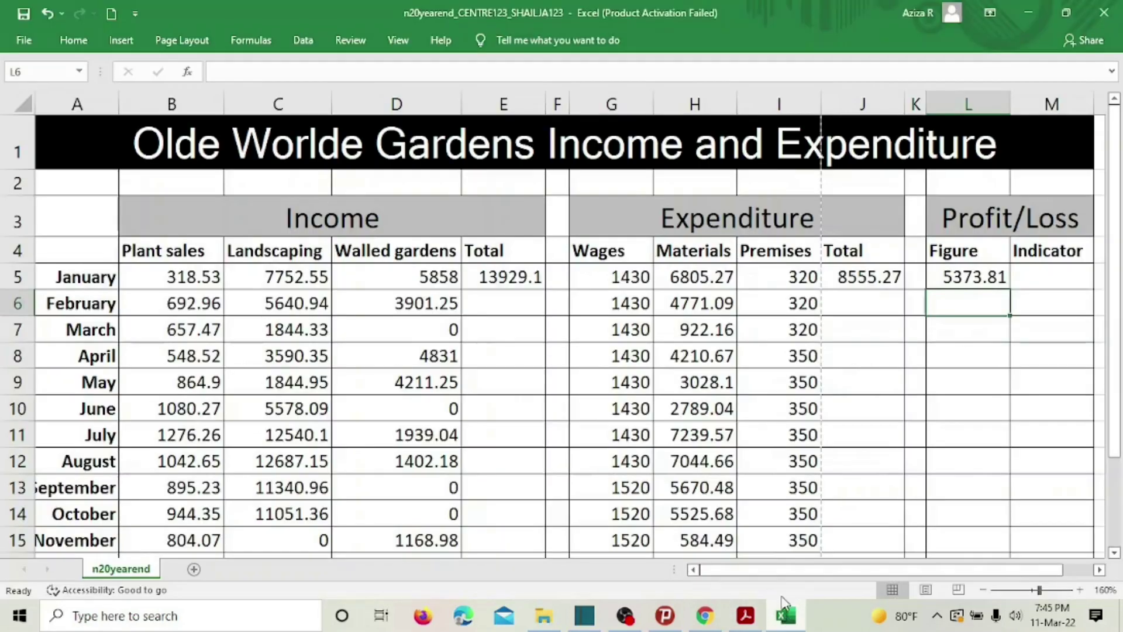
# Start the formula =IF(L5 in cell M5 for the Profit/Loss indicator.
pyautogui.click(1044, 283)
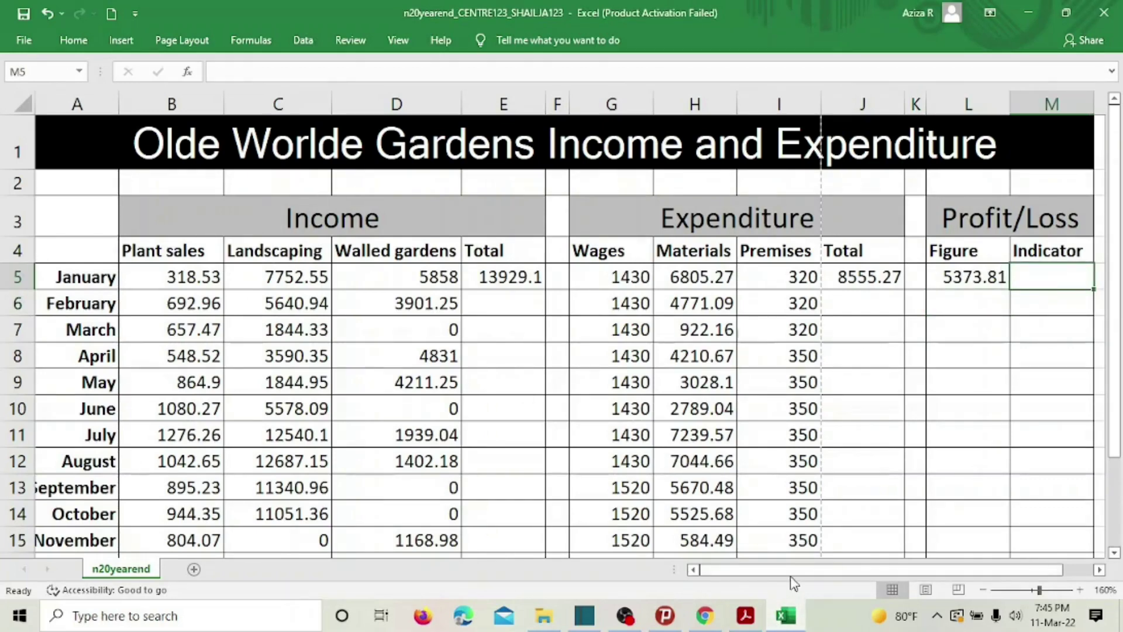
pyautogui.moveTo(795, 571); pyautogui.dragTo(930, 570)
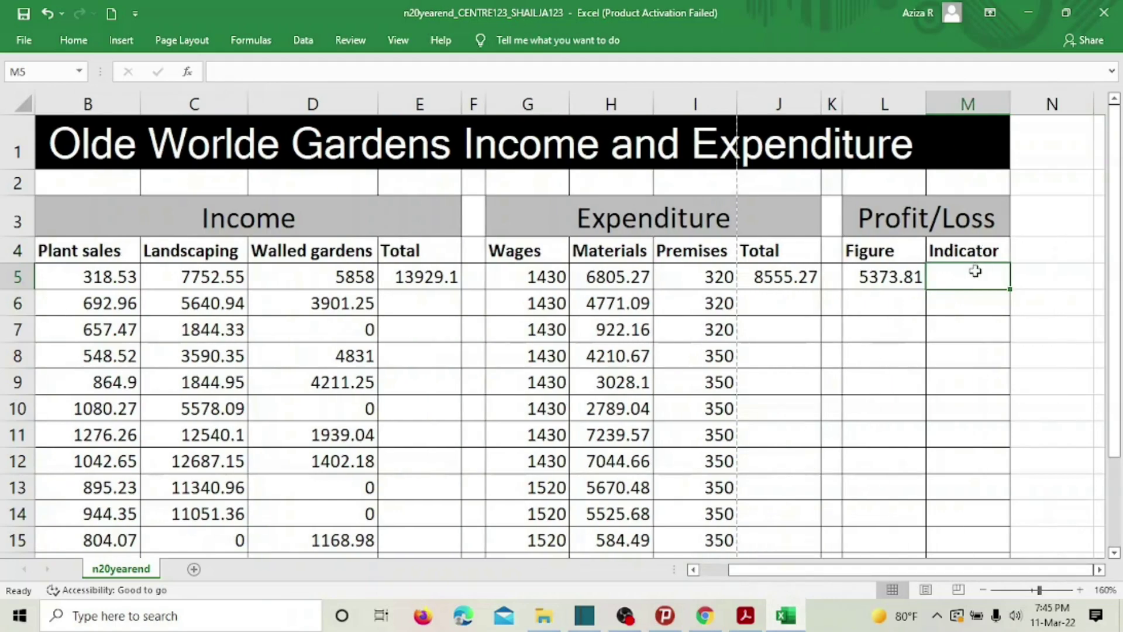
pyautogui.write('=')
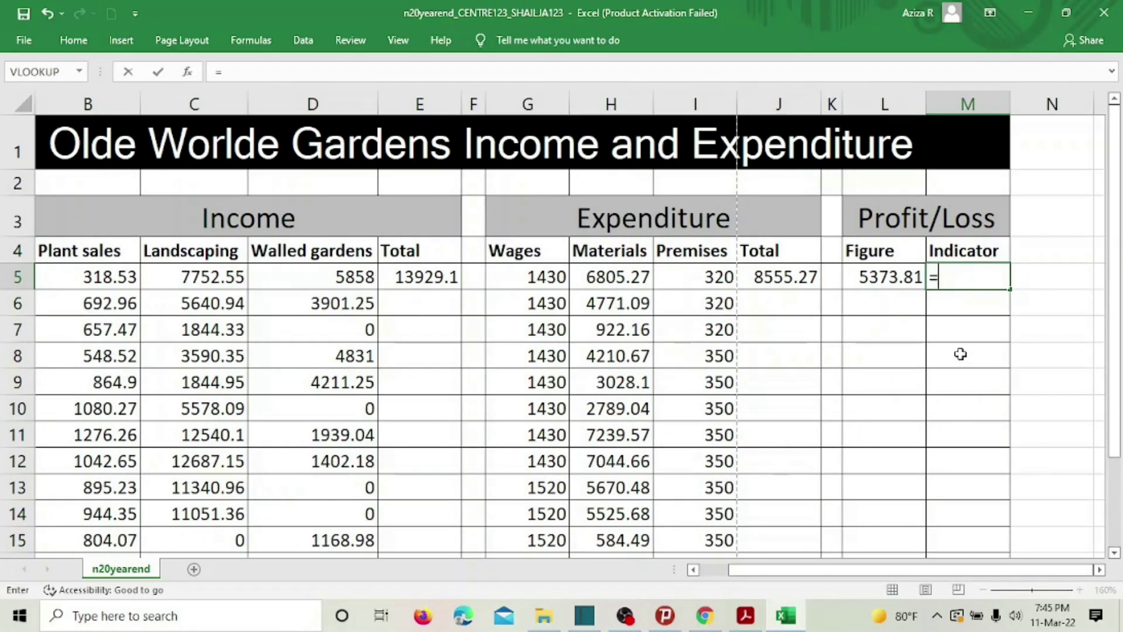
pyautogui.write('IF(')
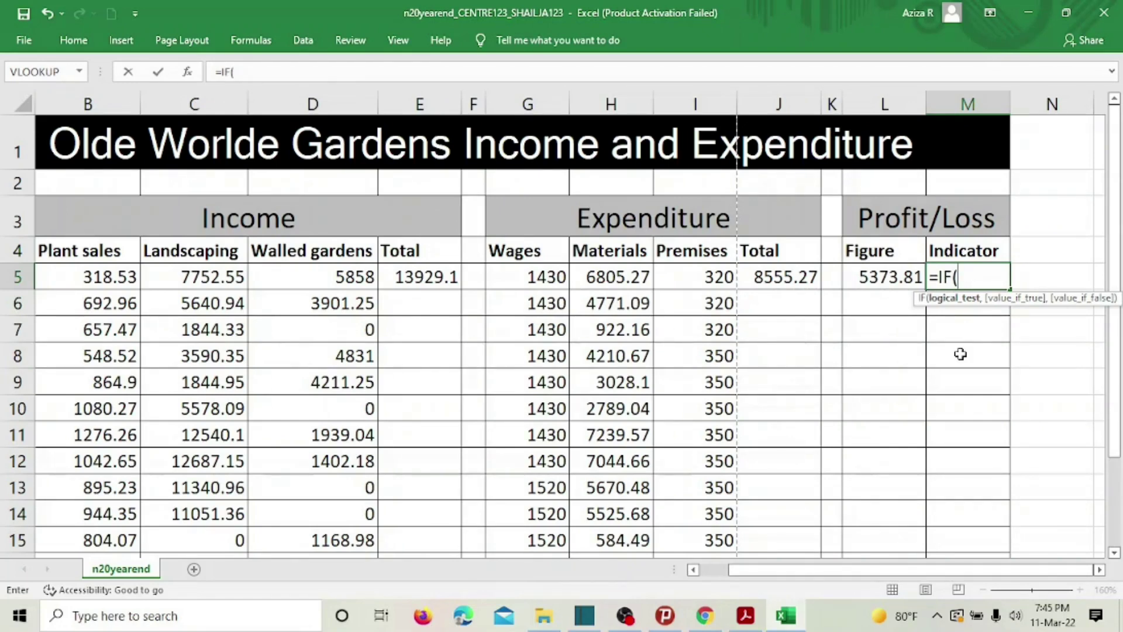
pyautogui.click(883, 272)
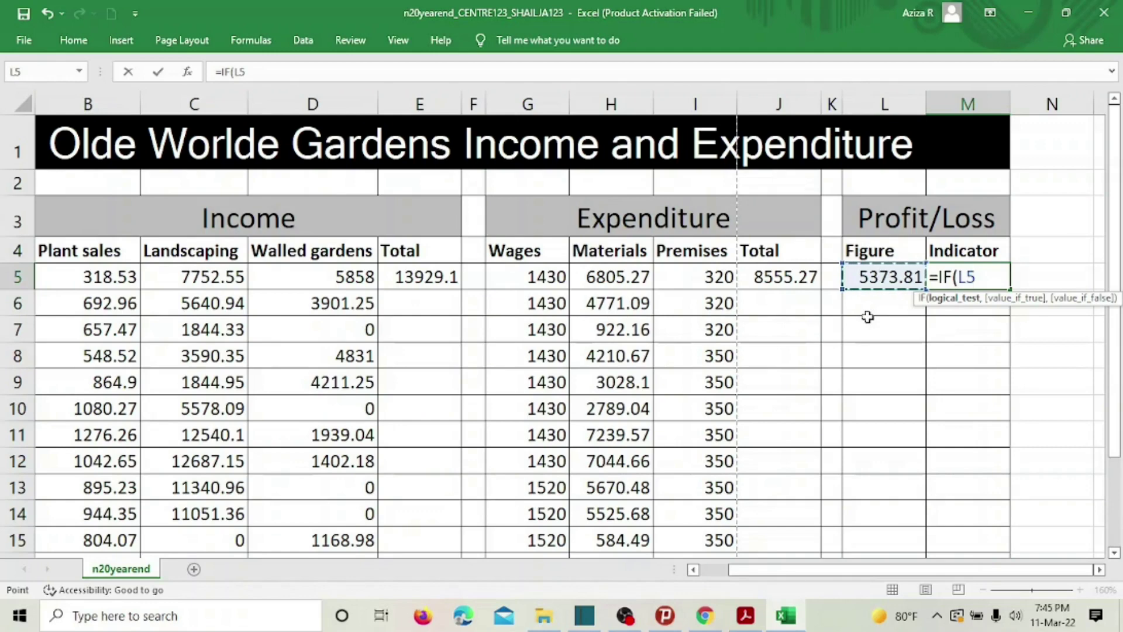
pyautogui.click(745, 615)
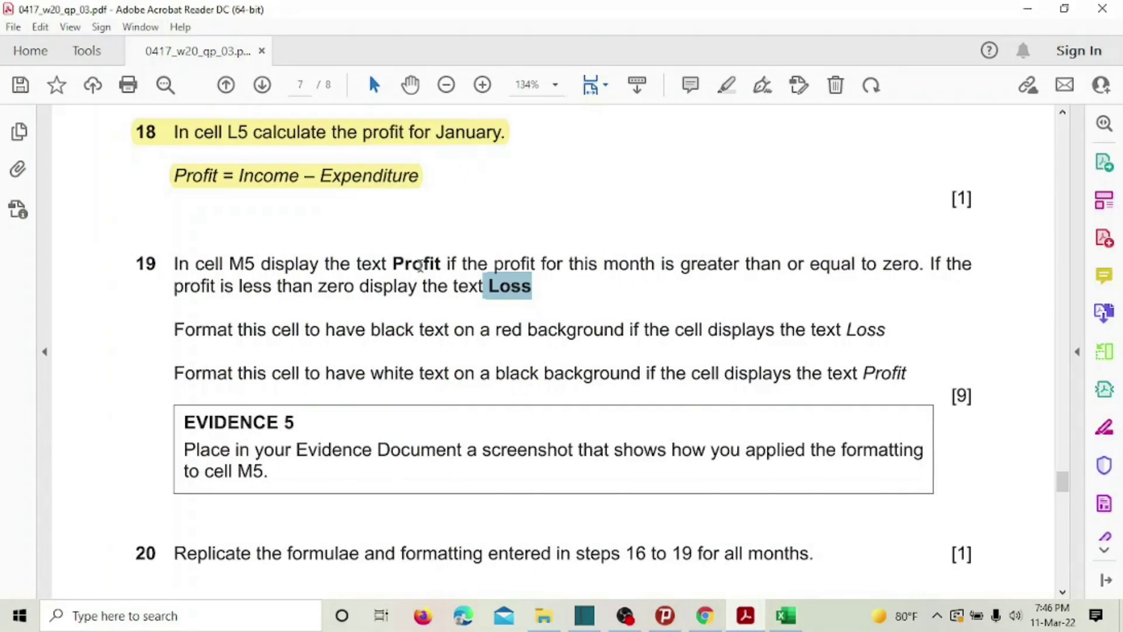
# Highlight 'Profit if the' in question 19, then return to the Excel workbook.
pyautogui.moveTo(392, 263); pyautogui.dragTo(489, 266)
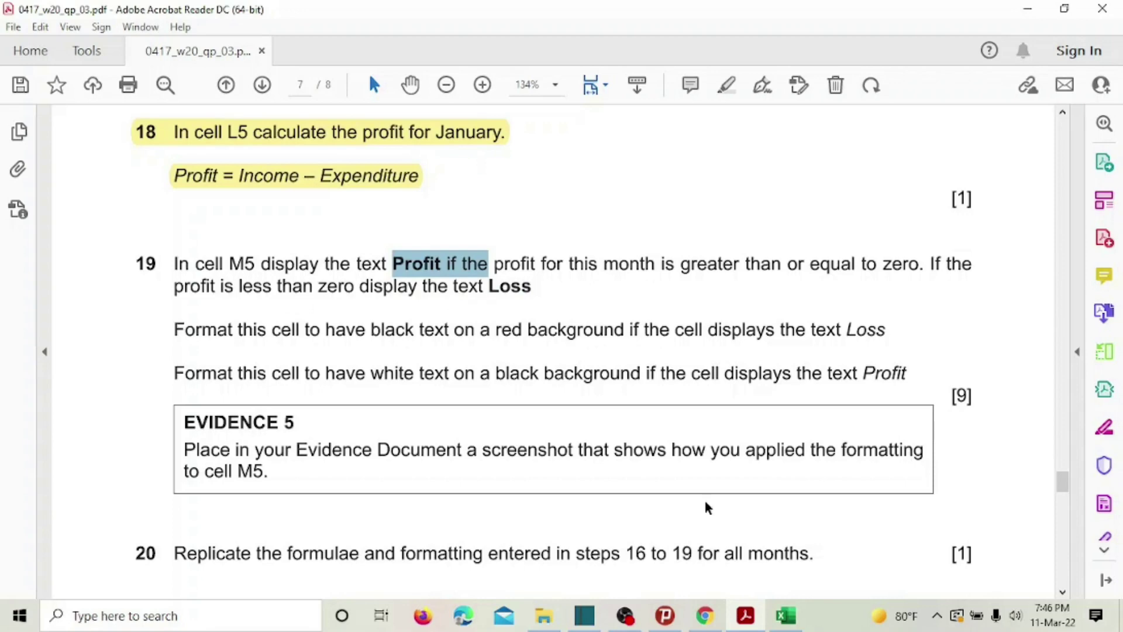
pyautogui.click(786, 615)
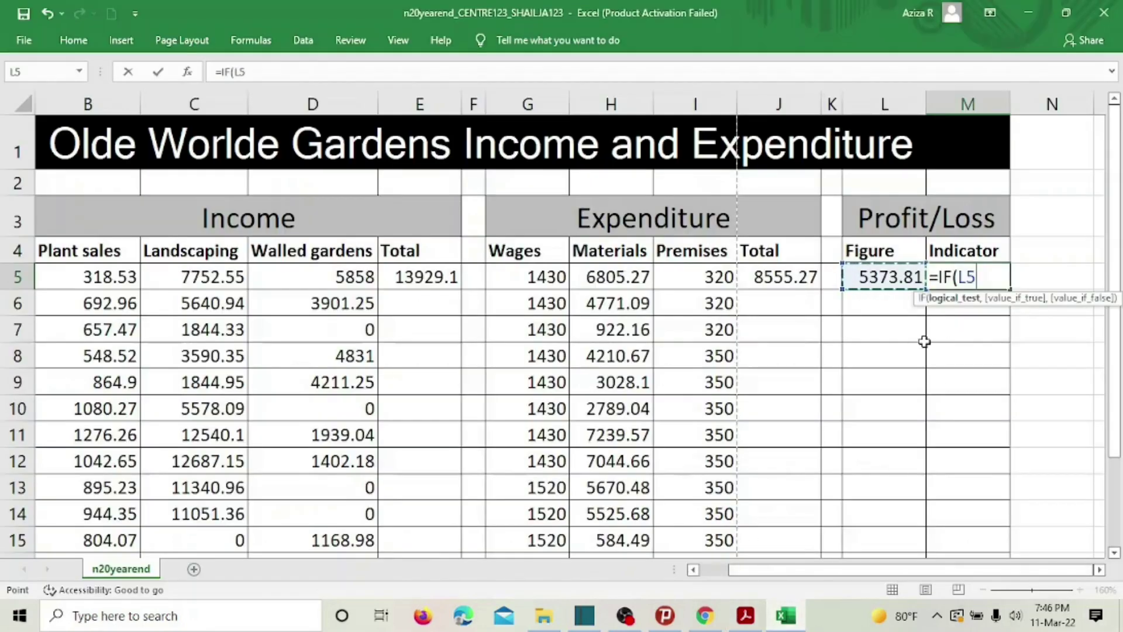
# Complete M5 as =IF(L5<0, "PROFIT", "LOSS"), then review the M5 and L5 formulas.
pyautogui.write('<0')
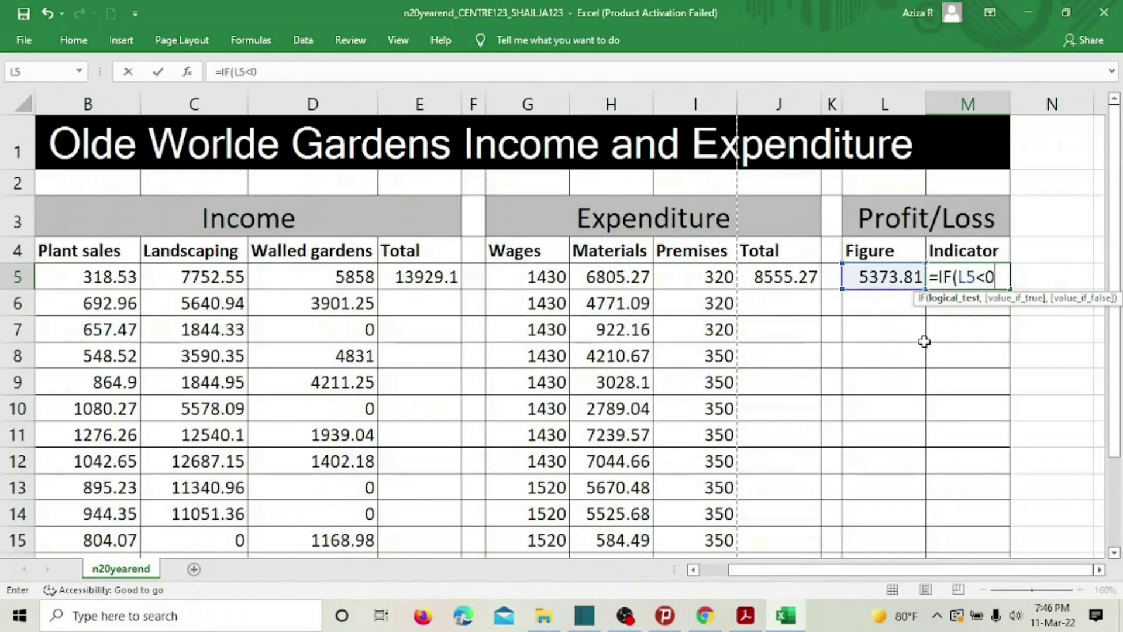
pyautogui.write(',')
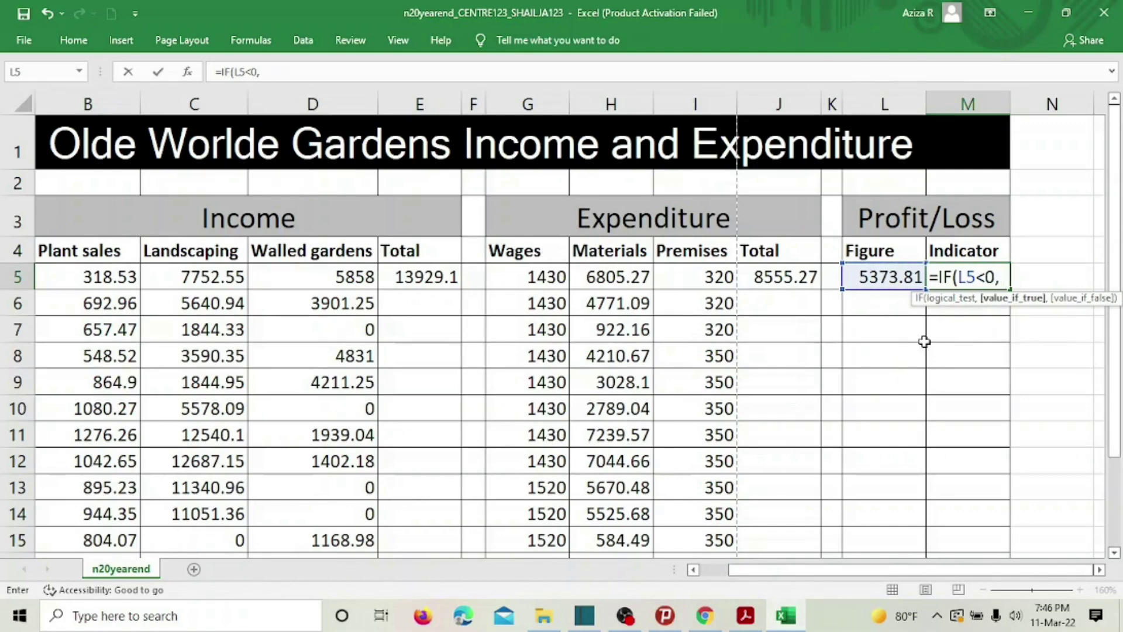
pyautogui.write('"PROFIT')
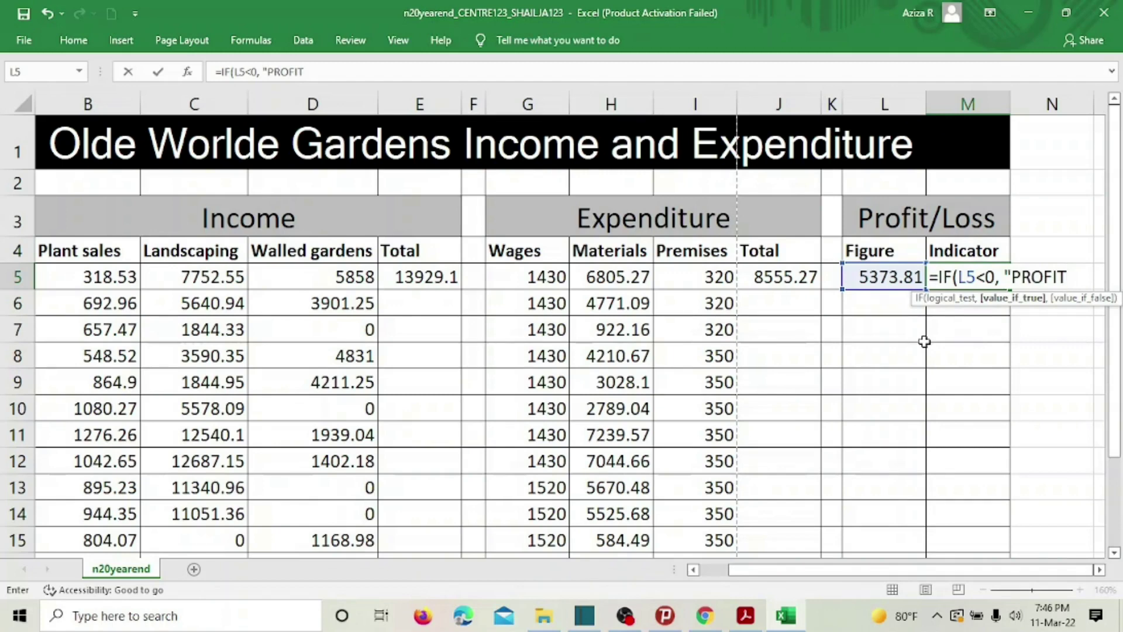
pyautogui.write('", ')
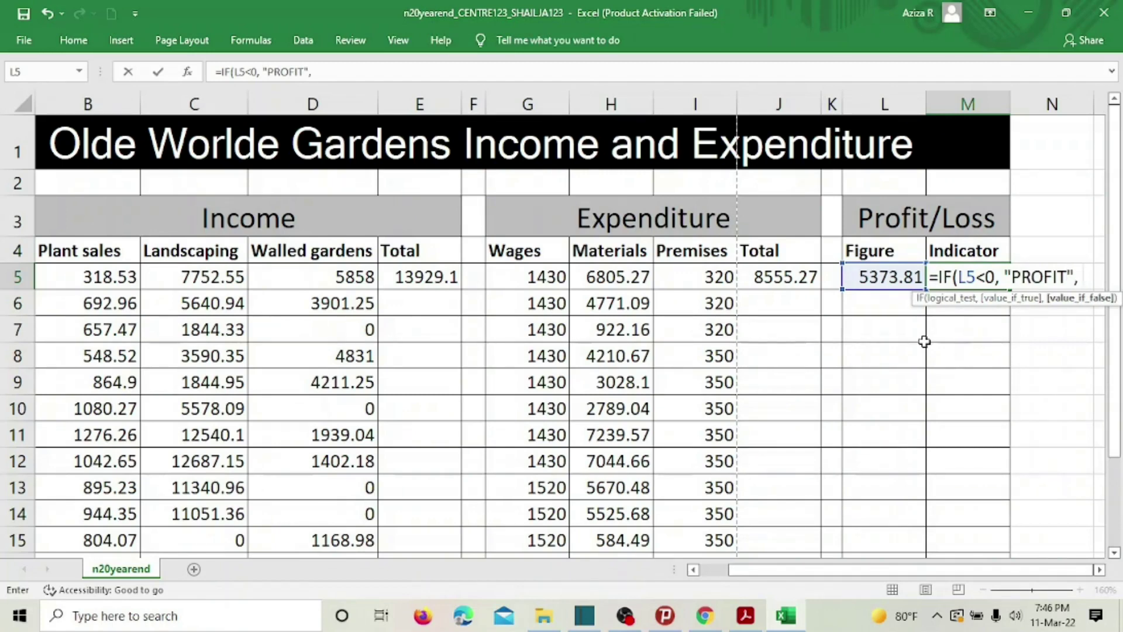
pyautogui.write('"LO')
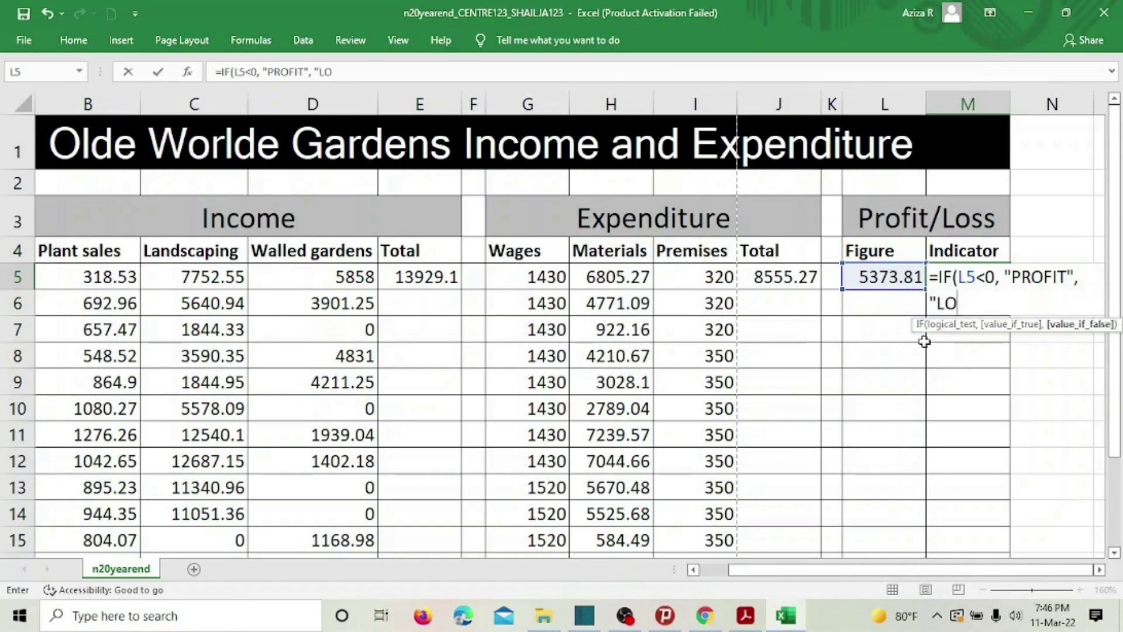
pyautogui.write('SS")')
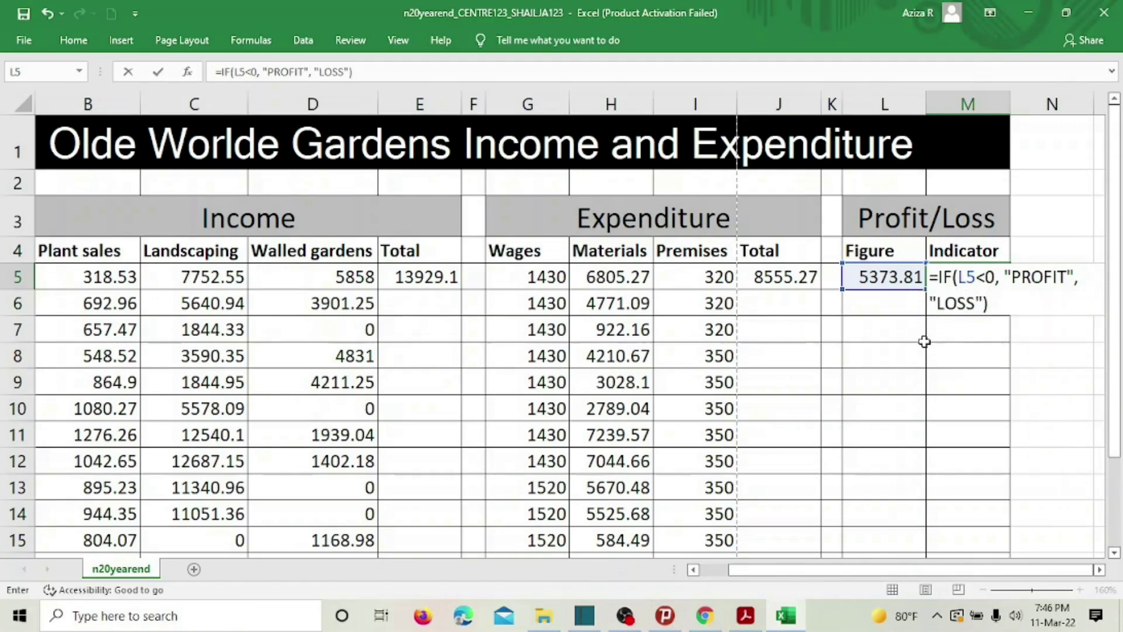
pyautogui.press('Return')
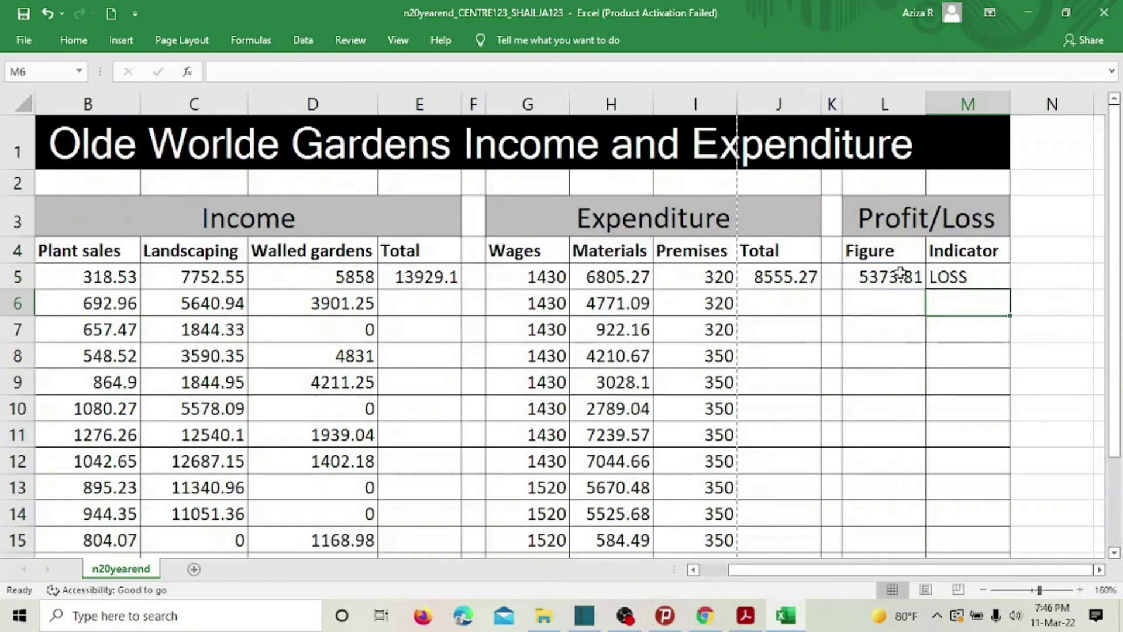
pyautogui.click(960, 277)
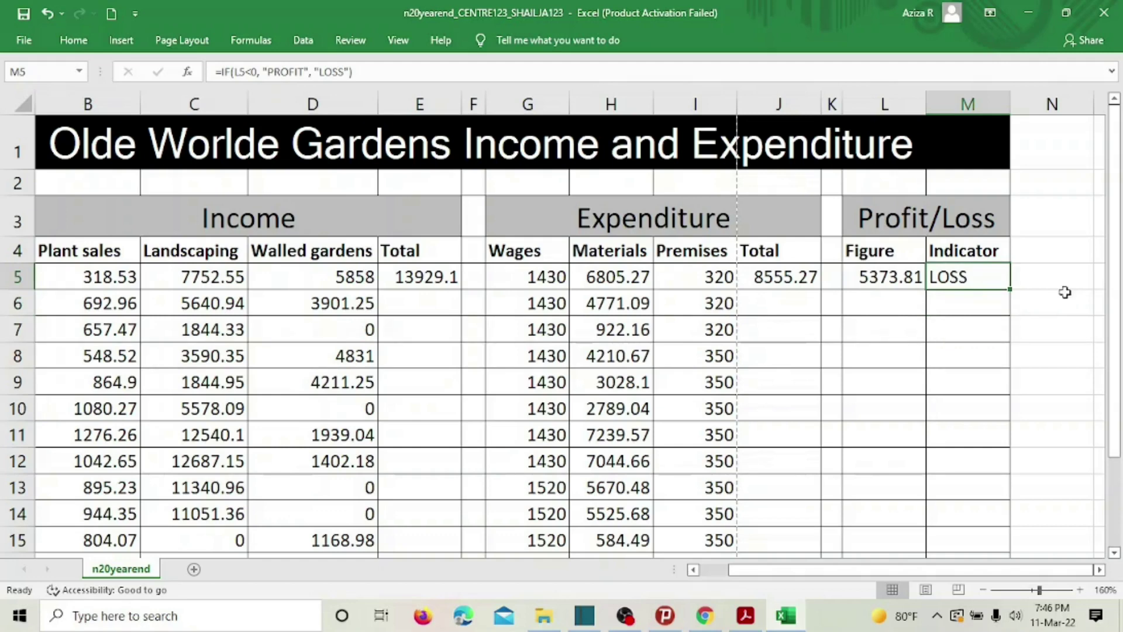
pyautogui.click(872, 274)
# Change M5's test from L5<0 to L5>=0 so the Indicator shows PROFIT.
pyautogui.click(1013, 275)
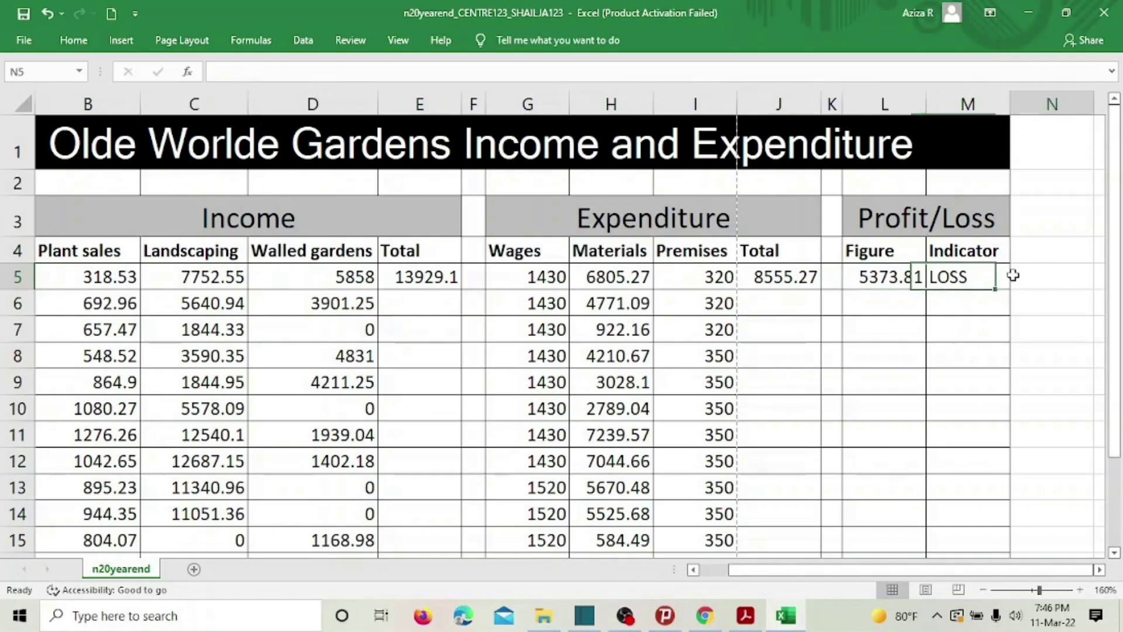
pyautogui.click(985, 277)
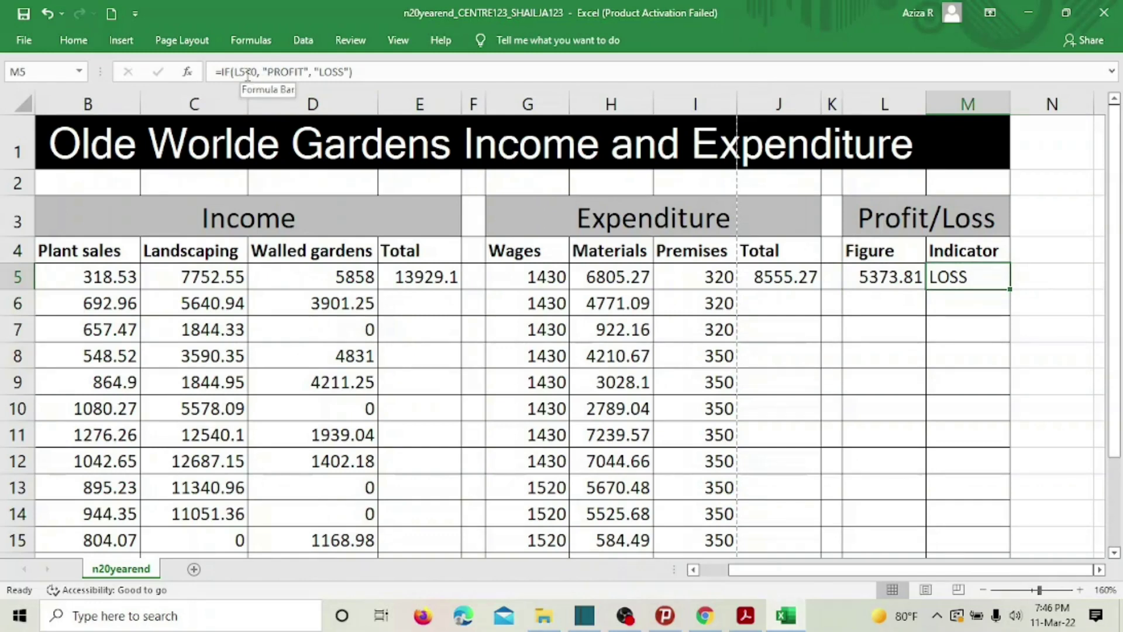
pyautogui.click(252, 71)
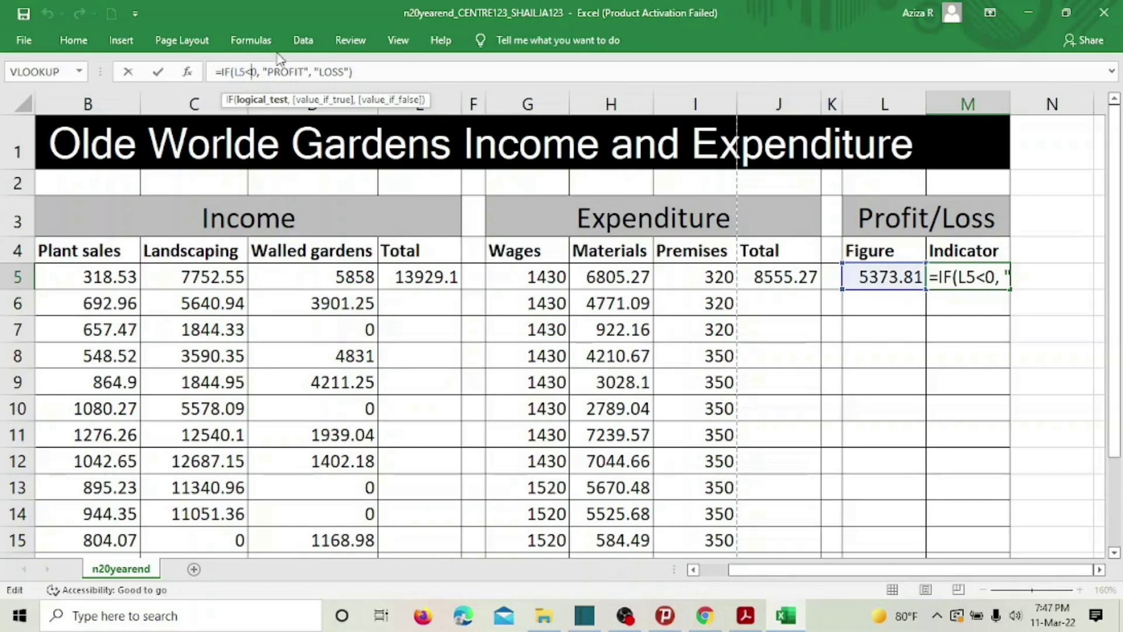
pyautogui.press('BackSpace')
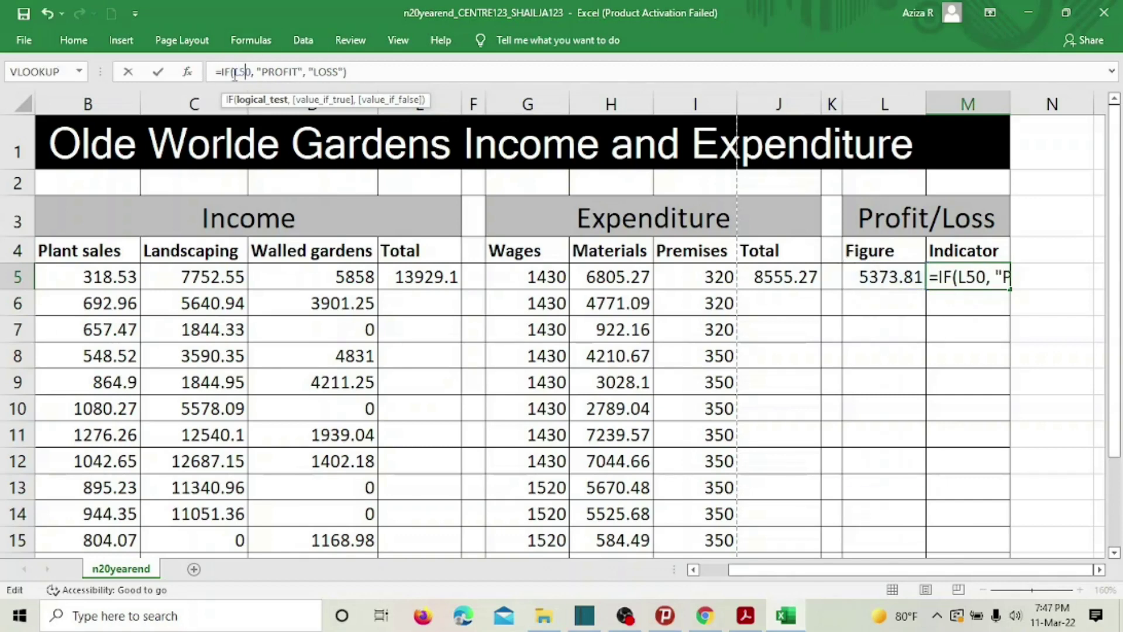
pyautogui.write('>=')
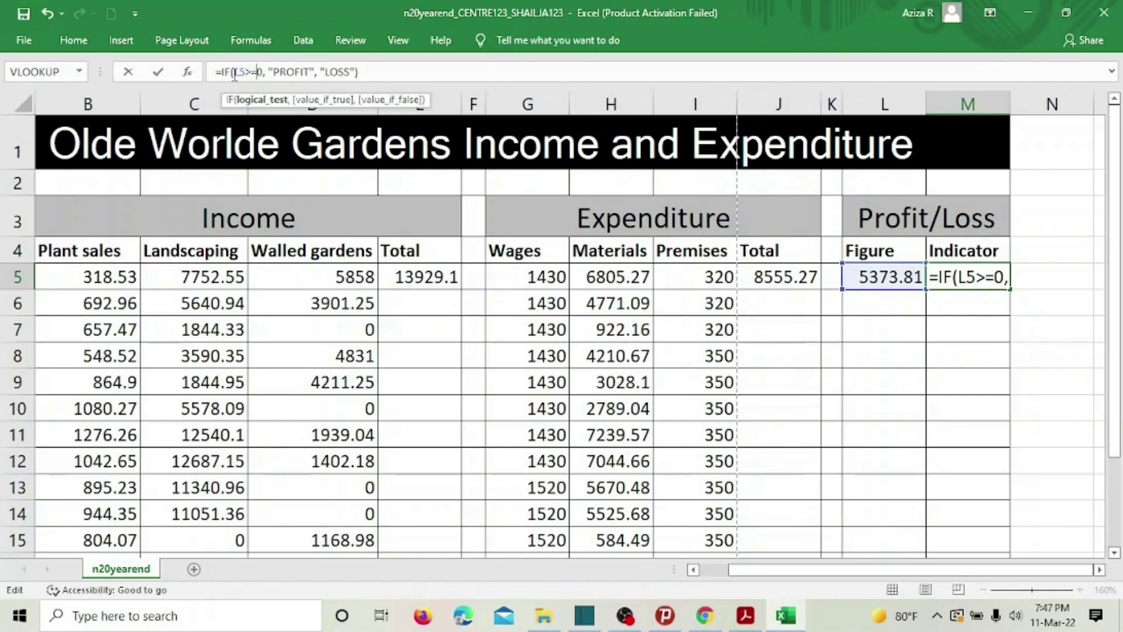
pyautogui.press('Return')
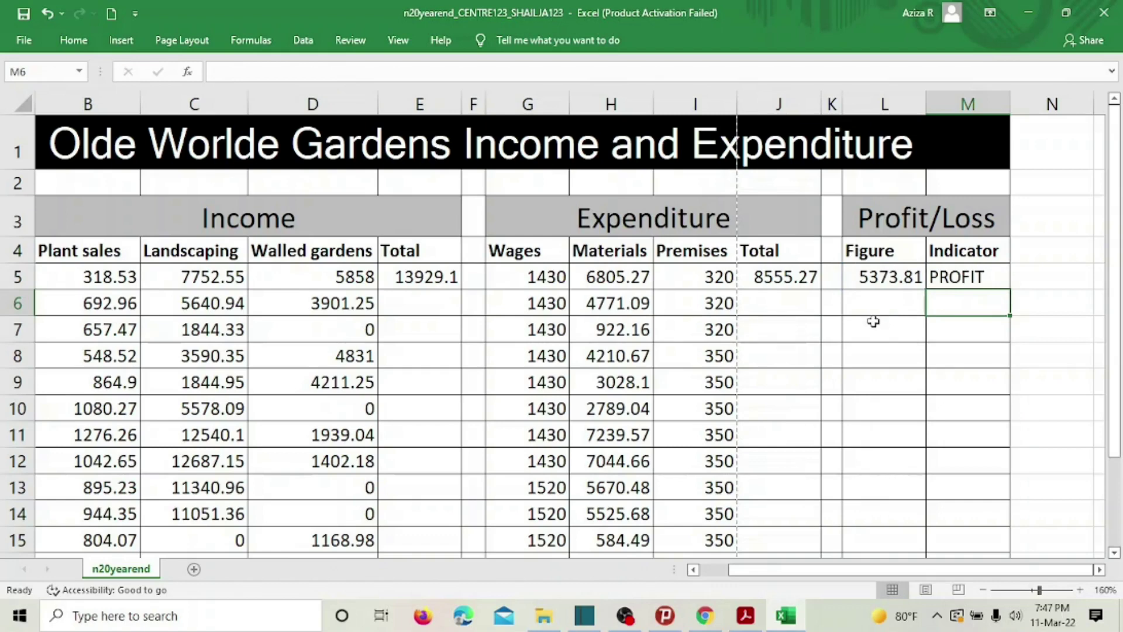
# Verify M5's corrected formula and go back to question 19 in the exam paper.
pyautogui.click(990, 279)
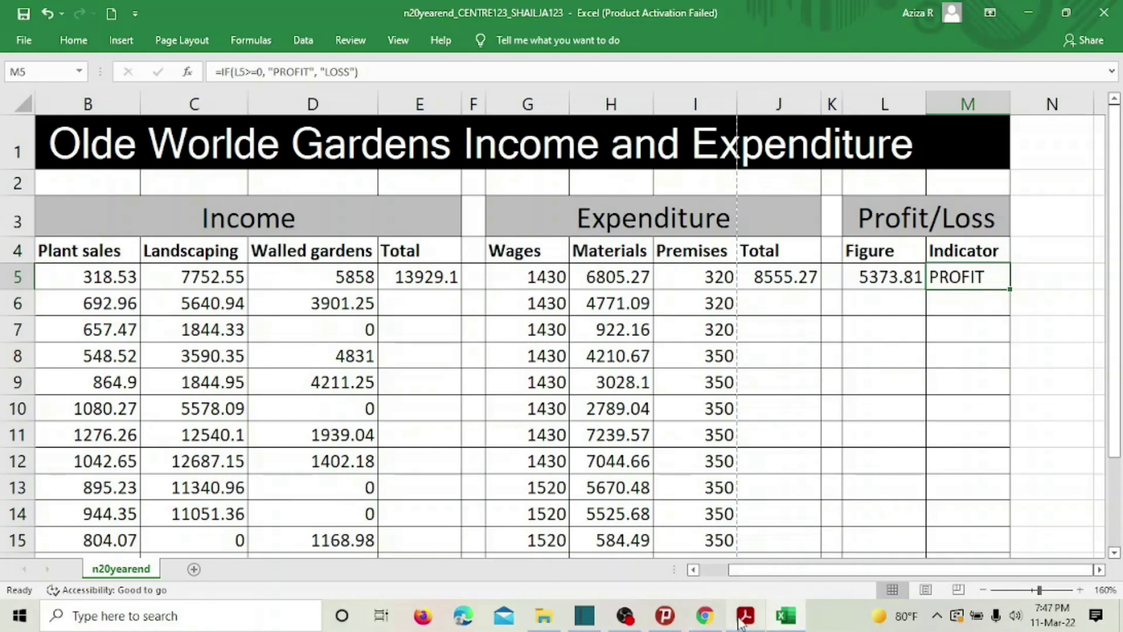
pyautogui.click(745, 616)
pyautogui.scroll(-1, 288, 363)
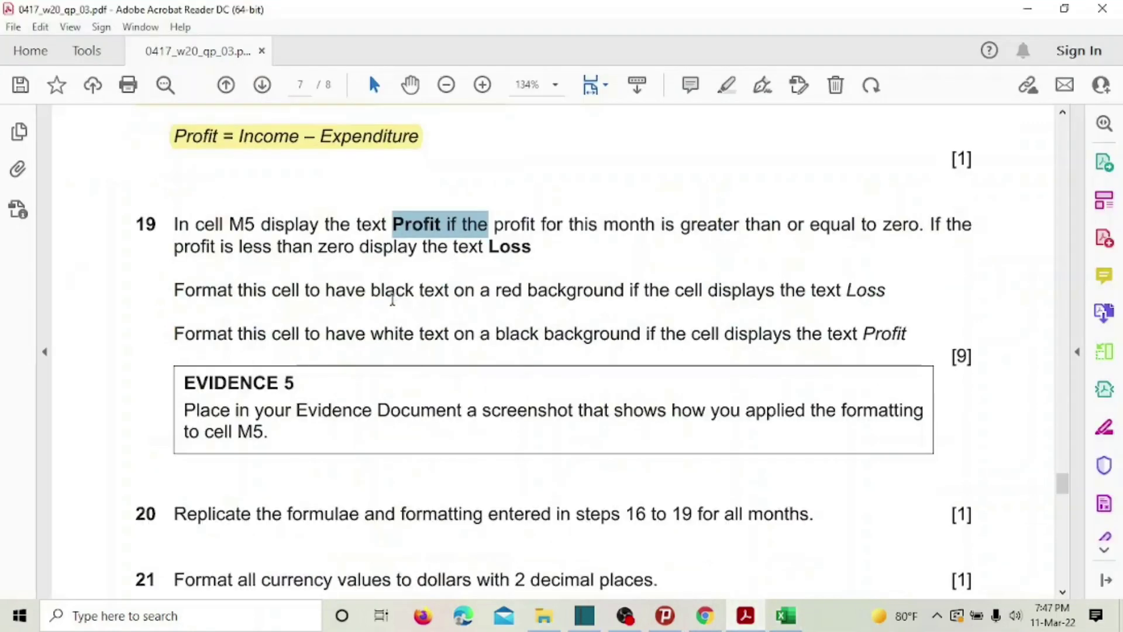